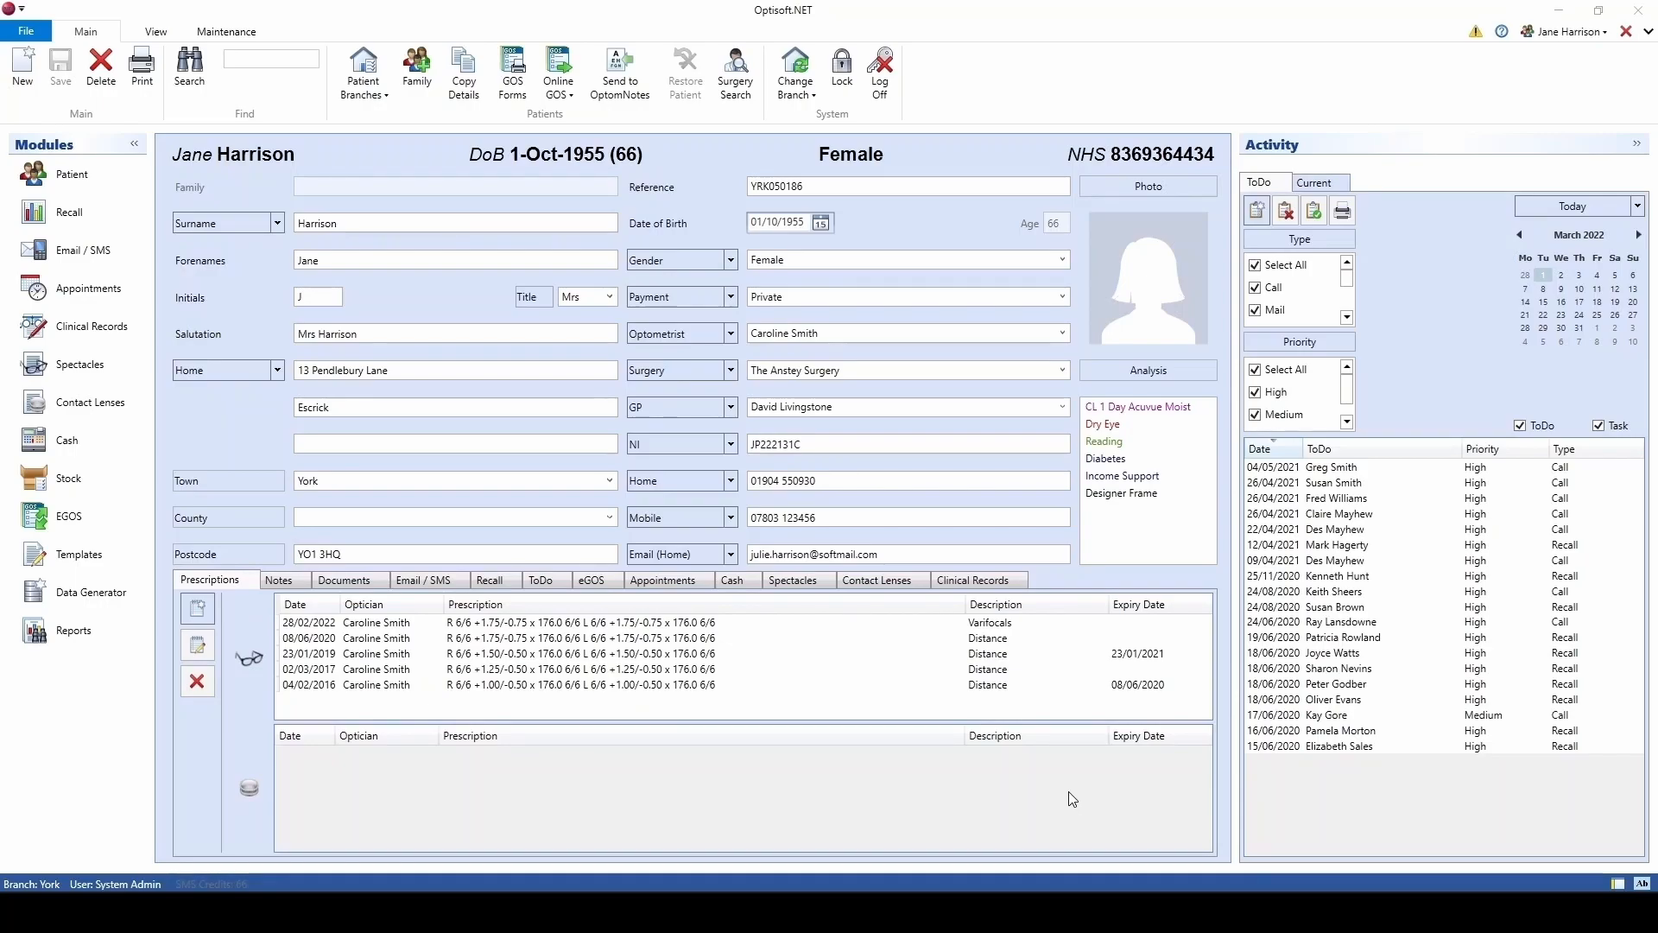
# Step: Open the Electronic GOS claims list from the EGOS module
pyautogui.click(100, 516)
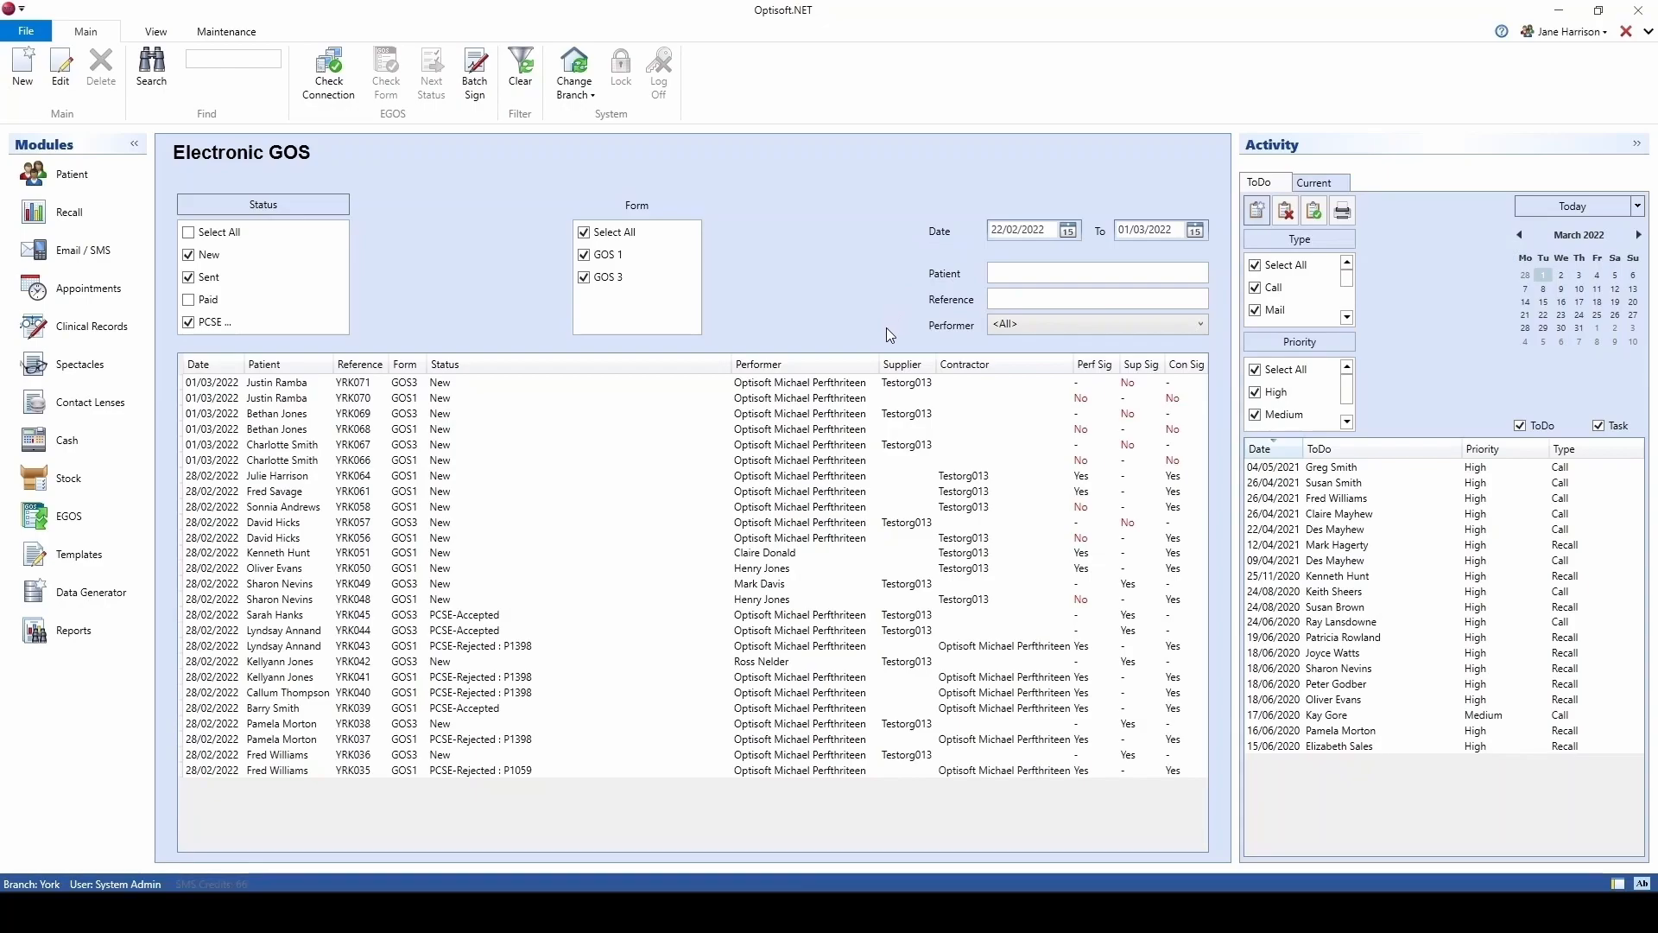
pyautogui.click(205, 280)
pyautogui.click(592, 280)
pyautogui.click(1082, 326)
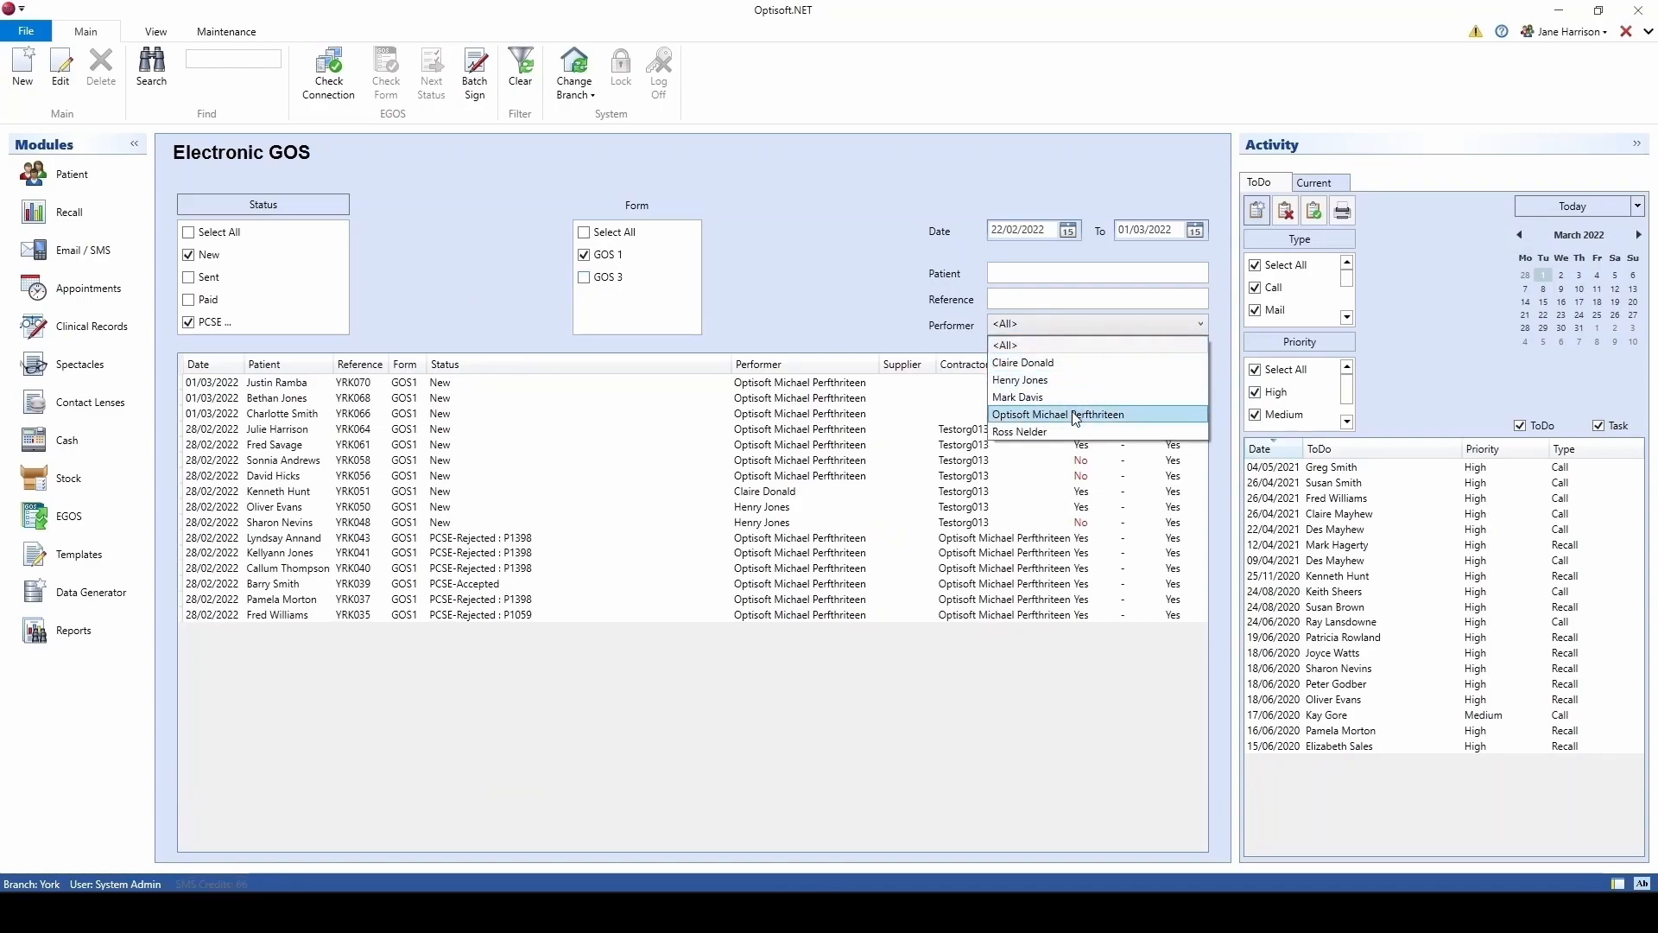
pyautogui.click(1076, 417)
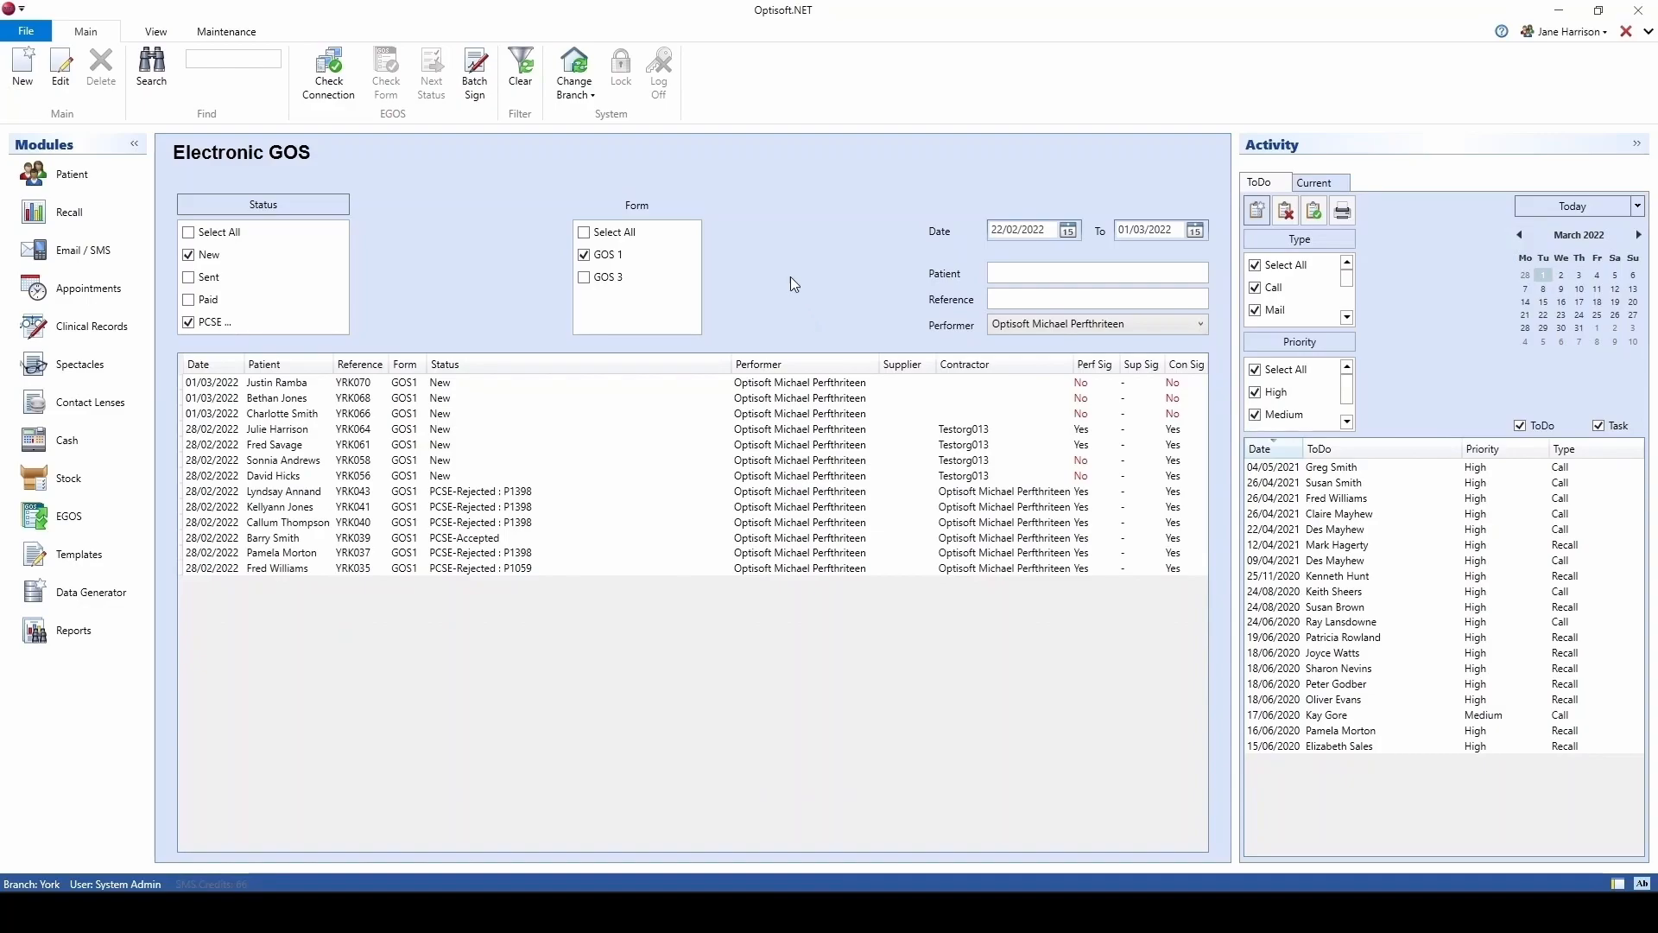
pyautogui.click(521, 101)
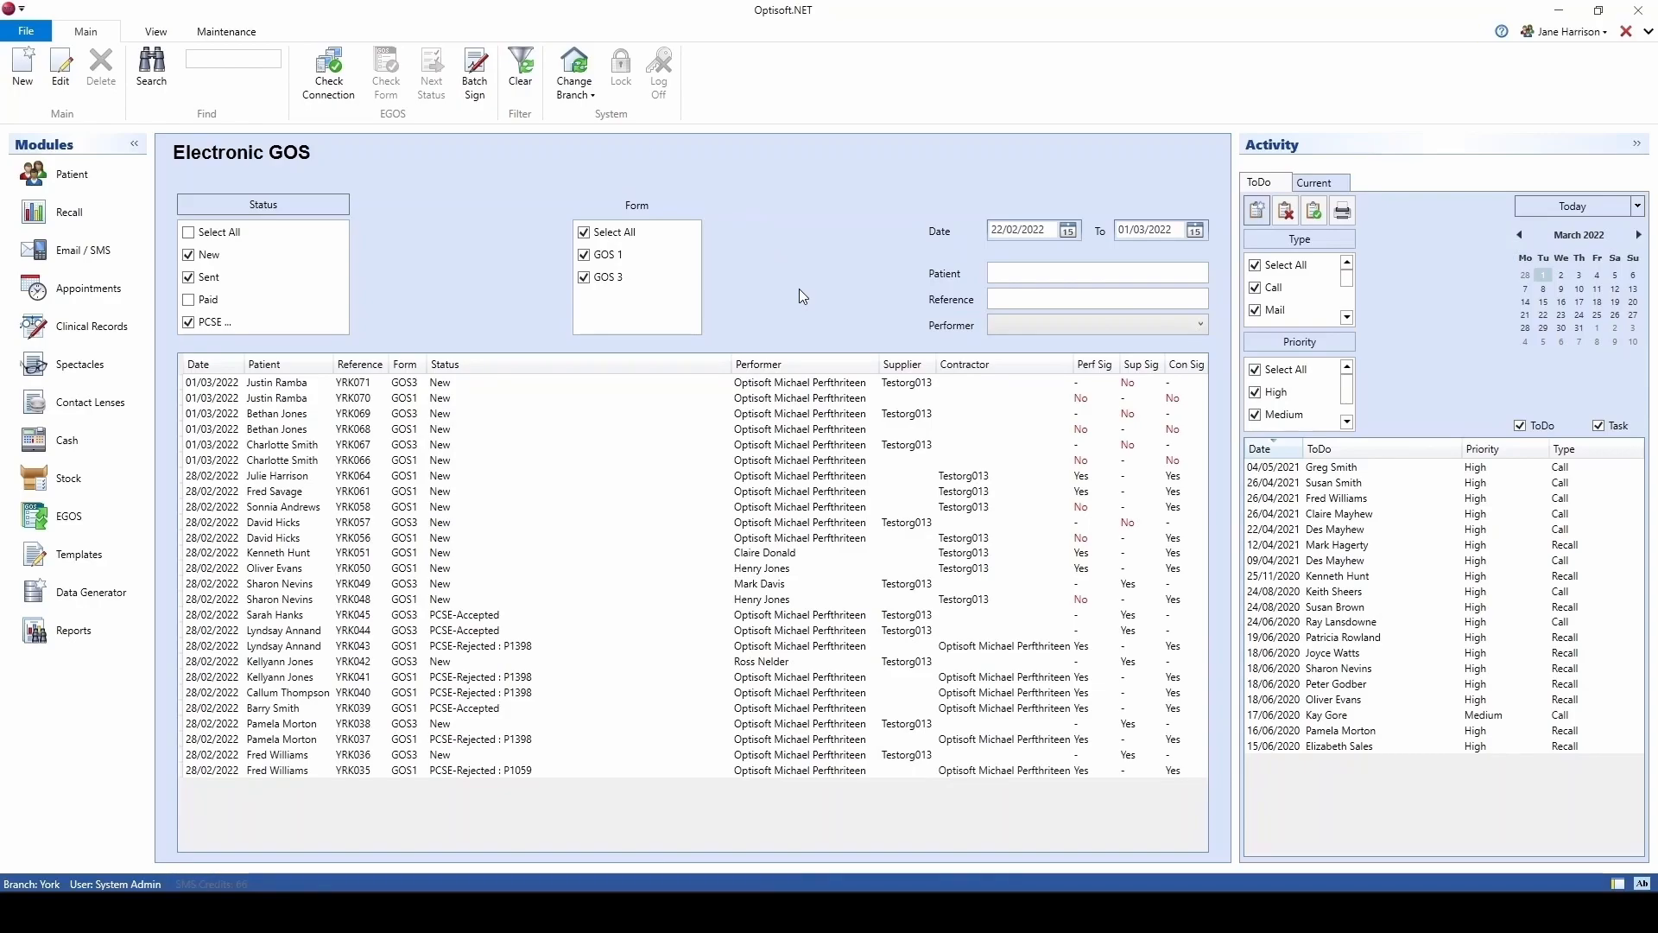
# Step: Start a new GOS1 claim and look through its declaration and eligibility steps
pyautogui.click(27, 97)
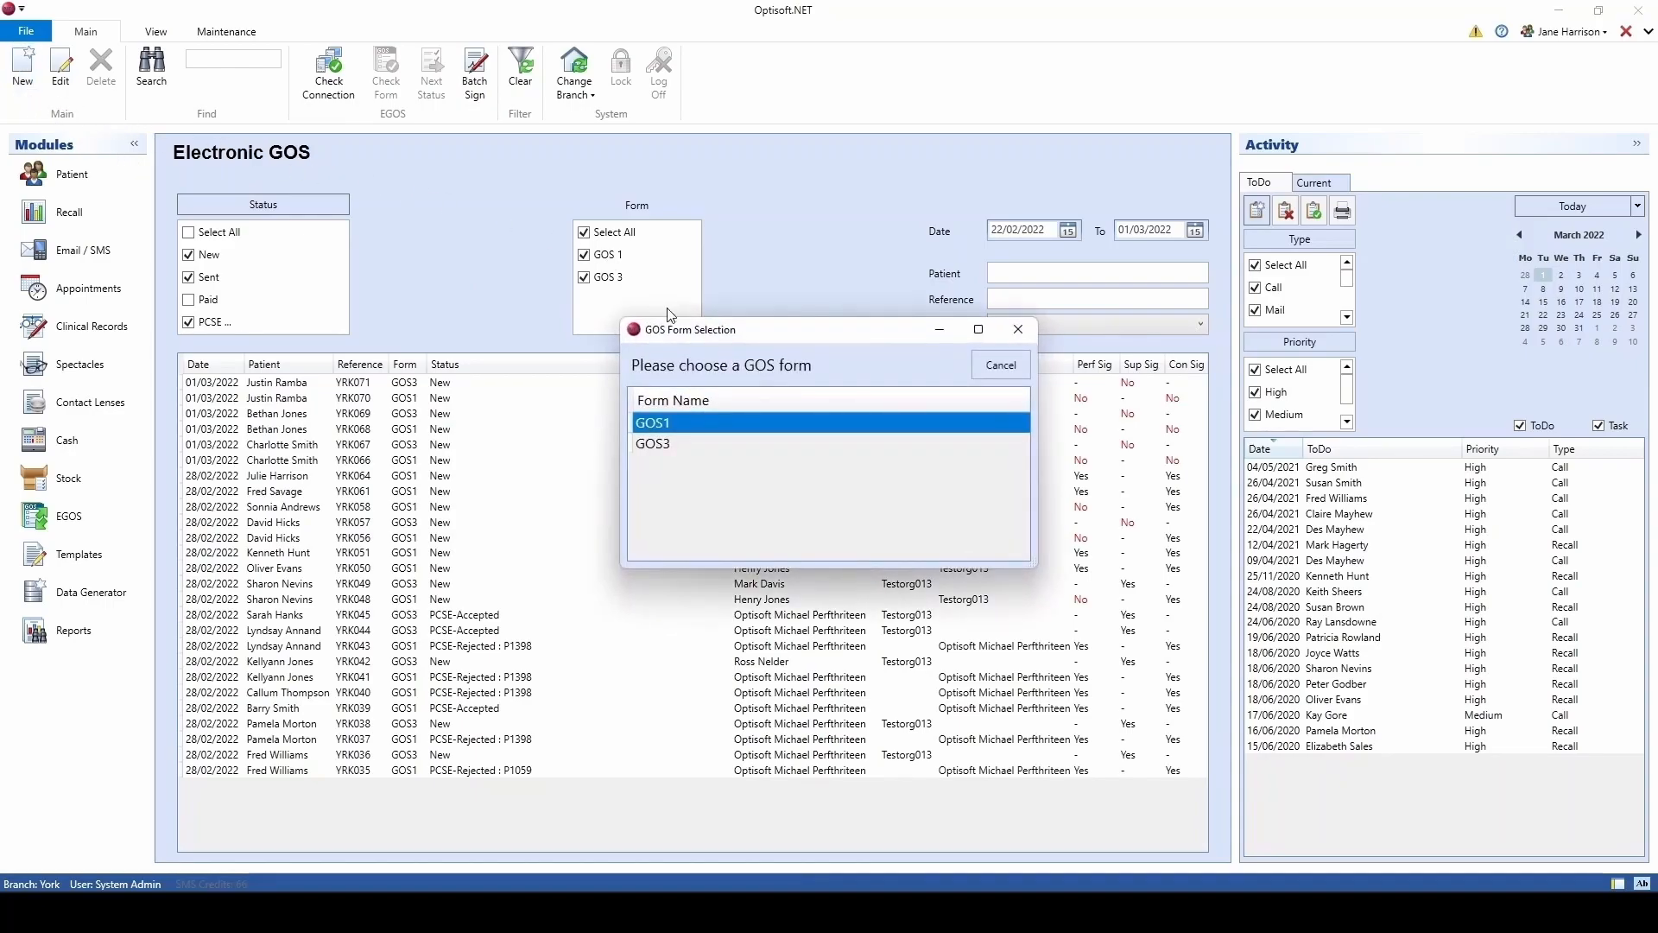
pyautogui.doubleClick(834, 422)
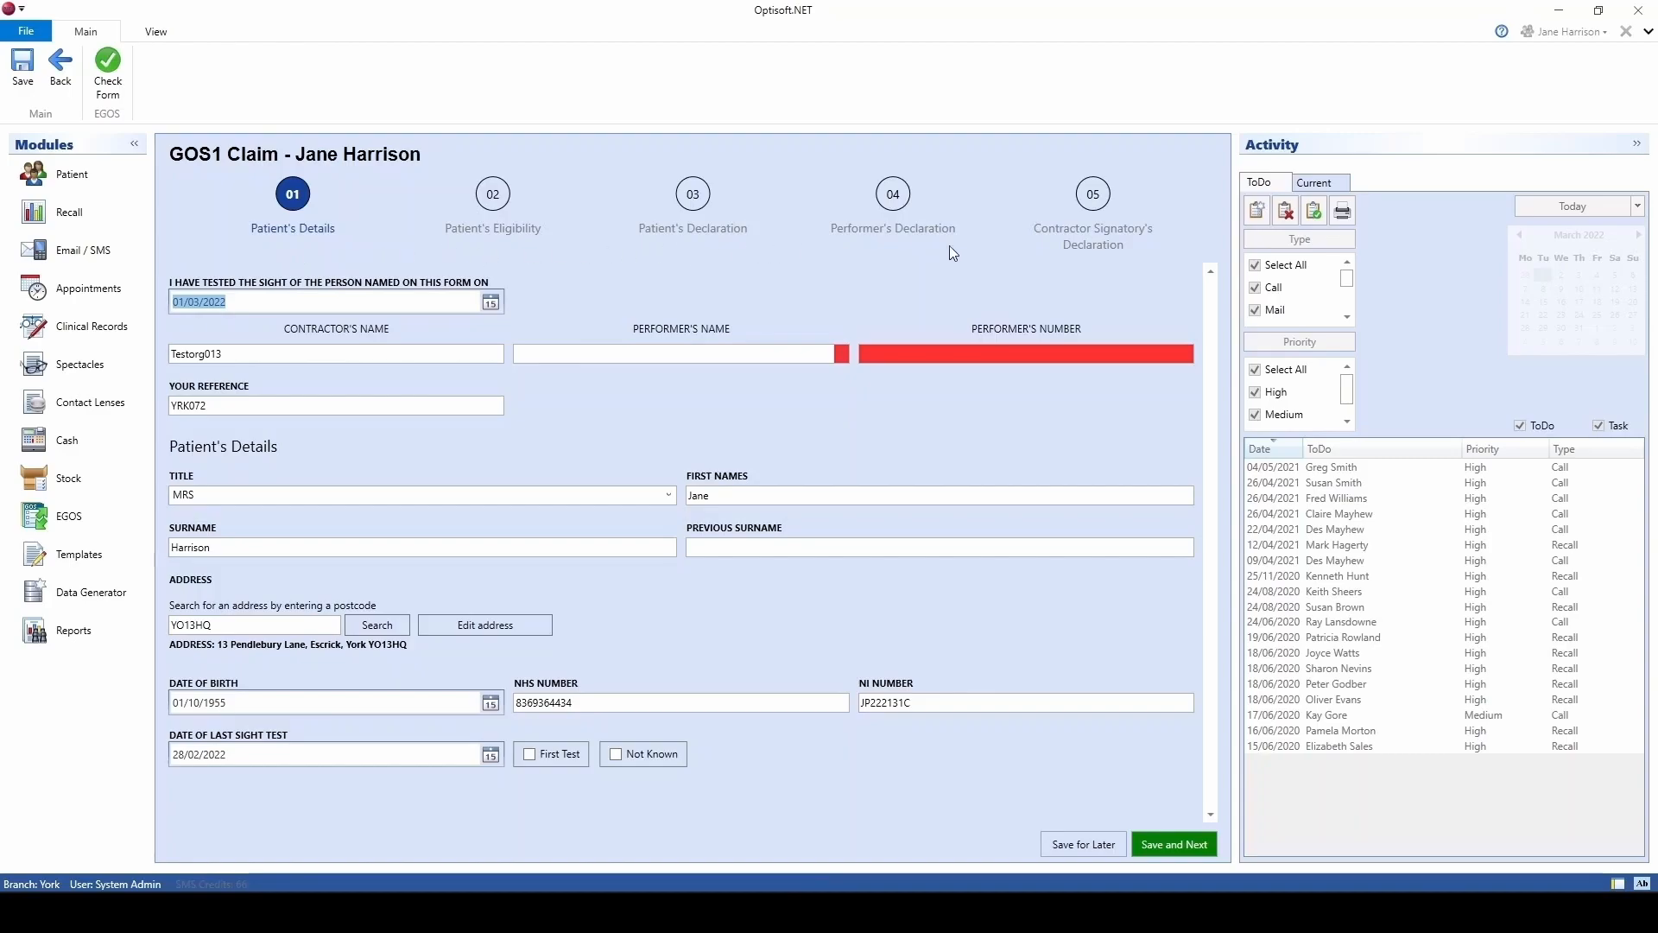
pyautogui.click(894, 194)
pyautogui.click(503, 201)
pyautogui.click(299, 200)
# Step: Choose the performer in Performer's Name and save the claim details
pyautogui.click(842, 354)
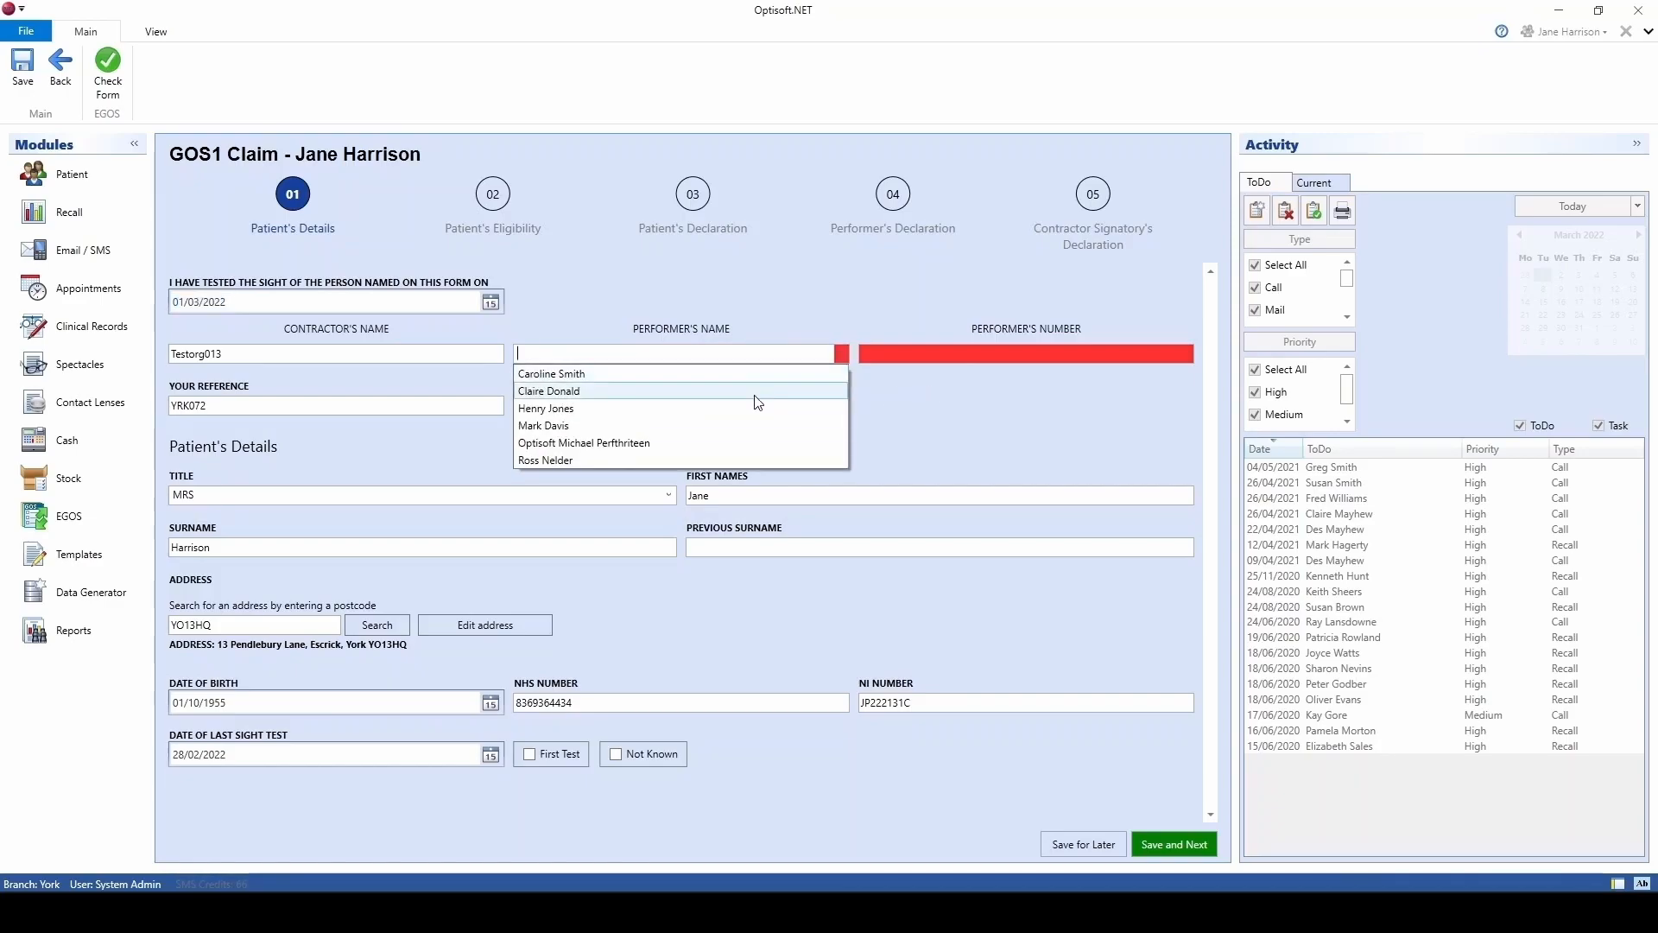
pyautogui.click(682, 445)
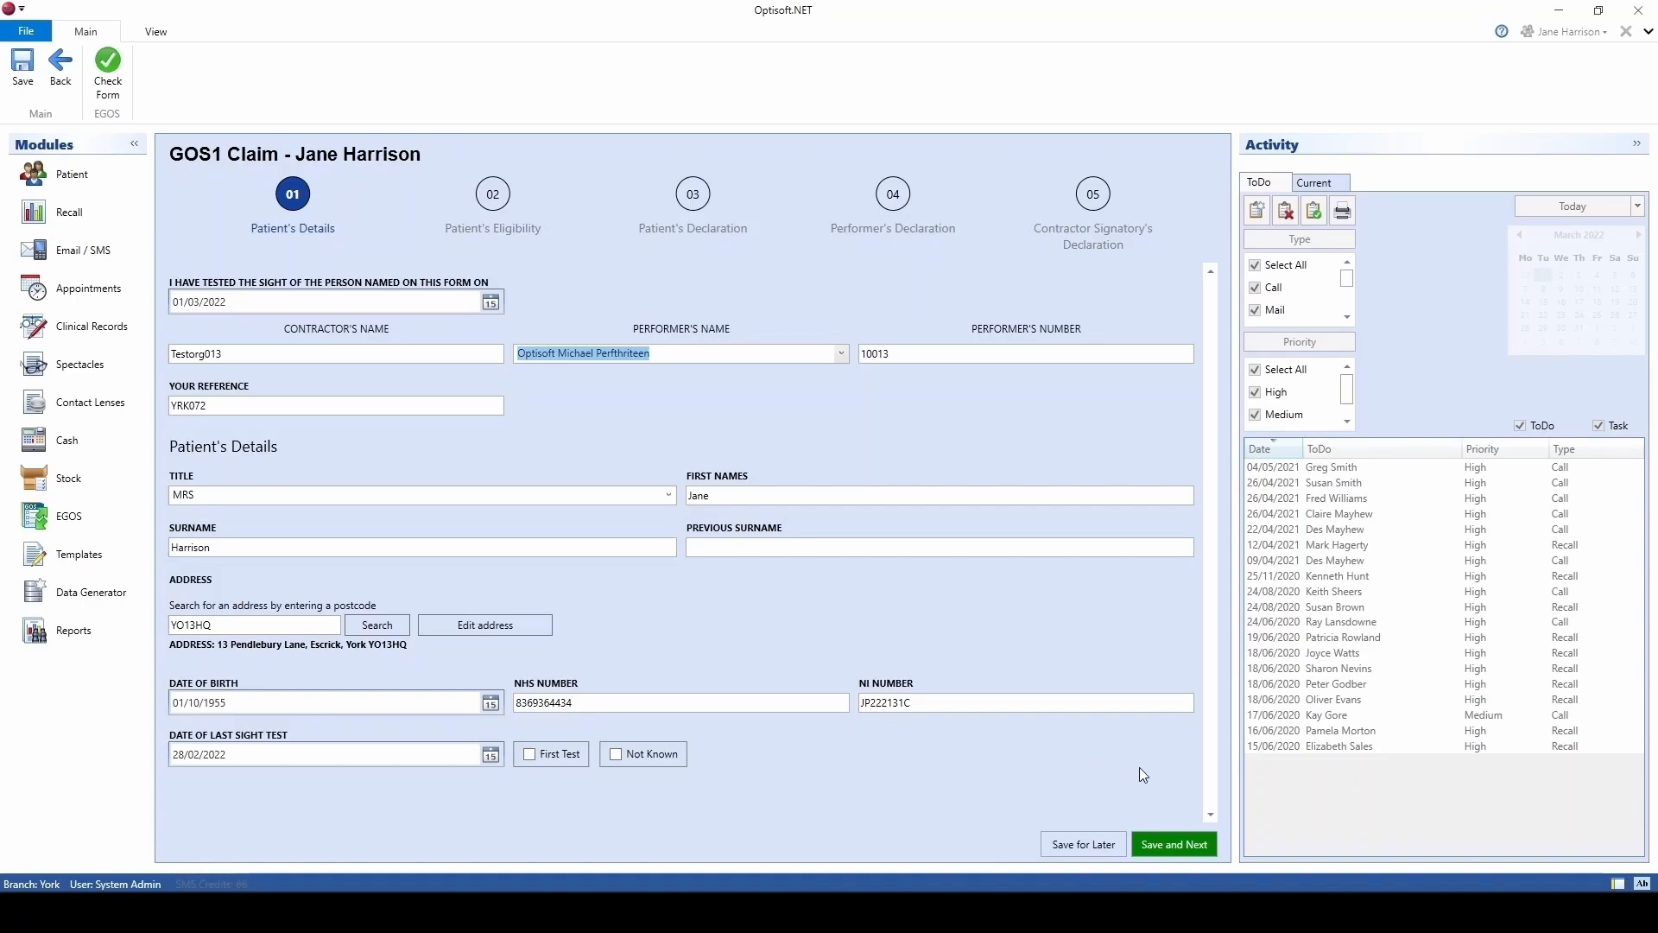
pyautogui.click(1203, 848)
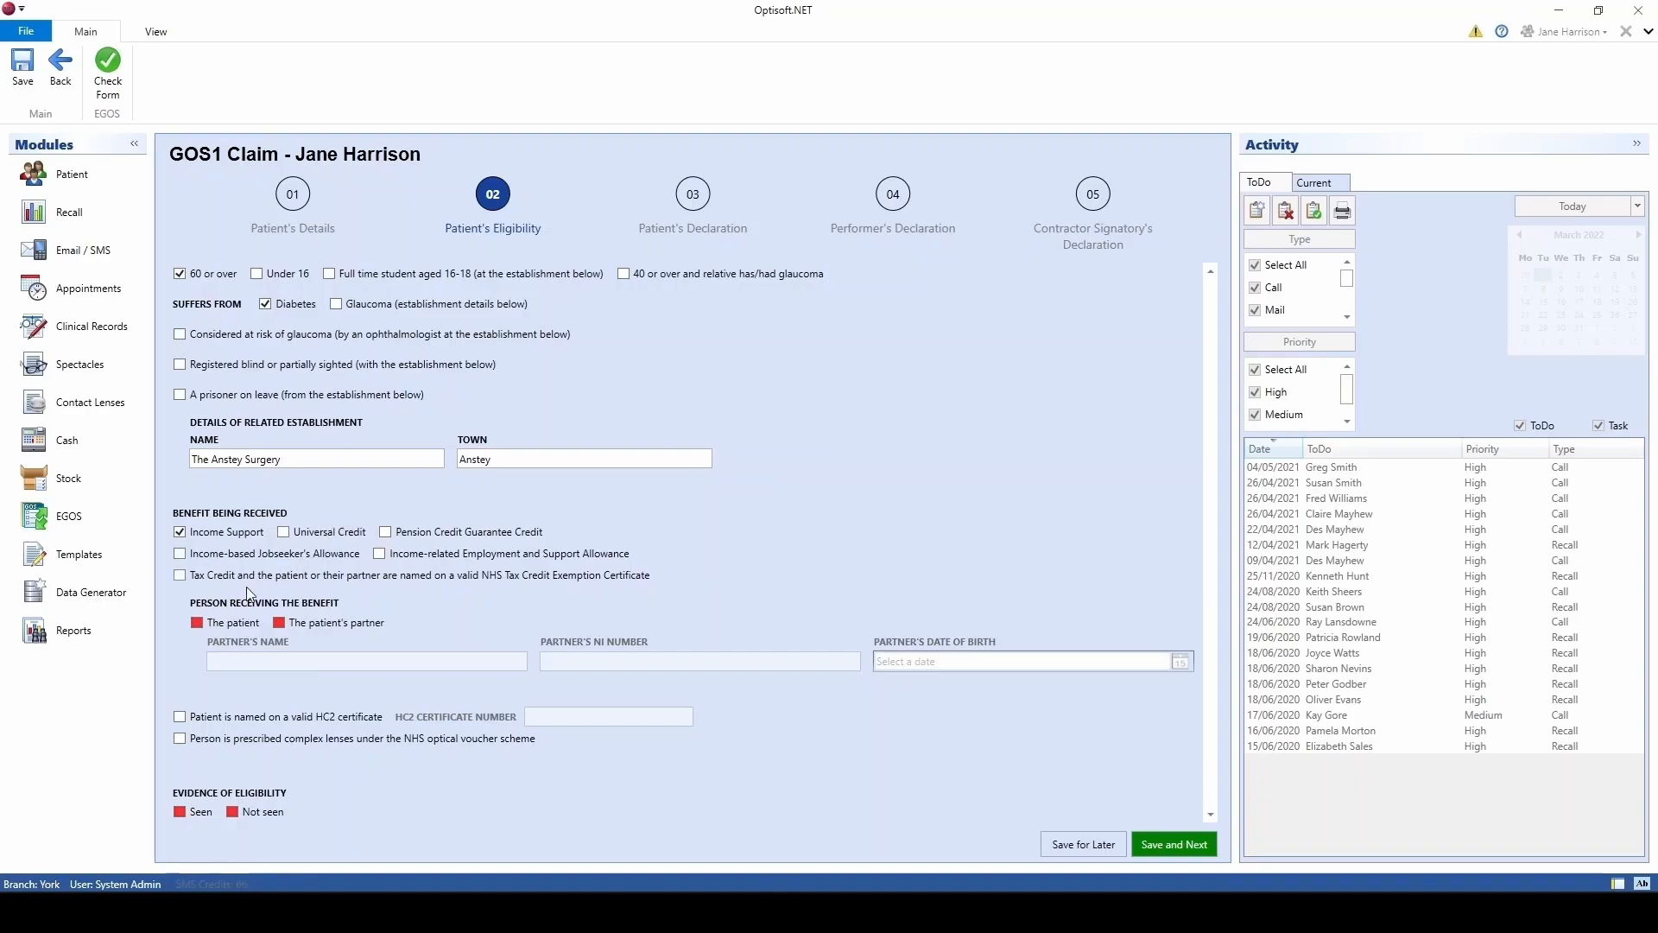
# Step: Mark the patient as the benefit recipient with eligibility evidence seen, and save
pyautogui.click(197, 623)
pyautogui.click(177, 814)
pyautogui.click(1177, 845)
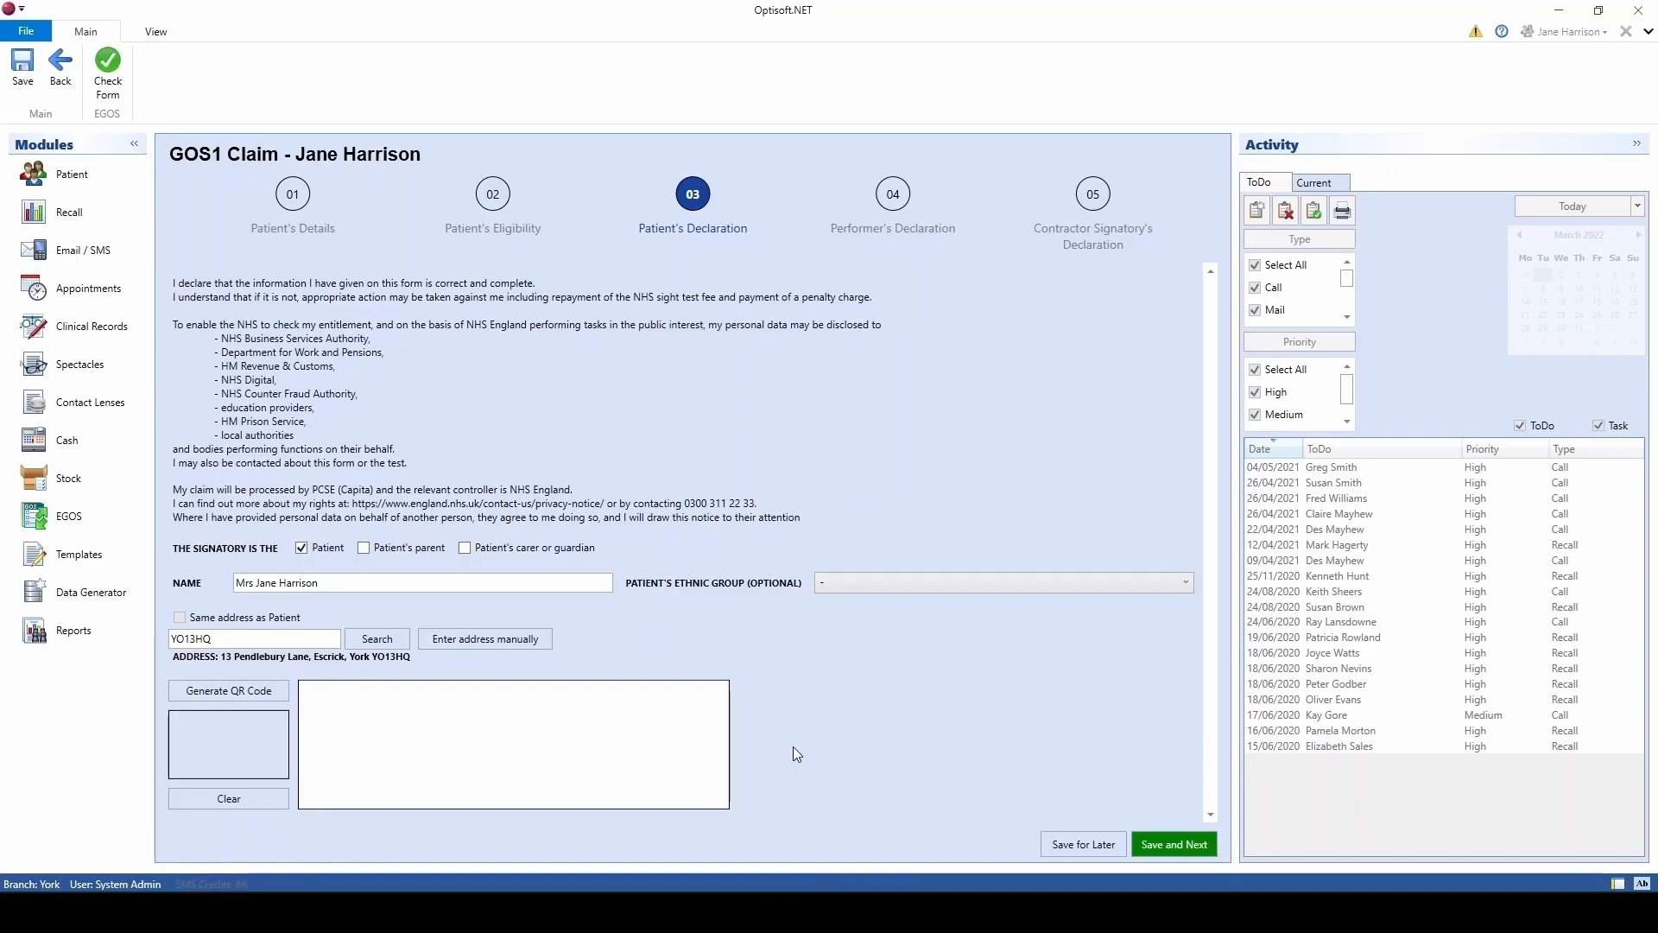
# Step: Generate and clear a QR code, then sign and save the patient's declaration
pyautogui.click(254, 692)
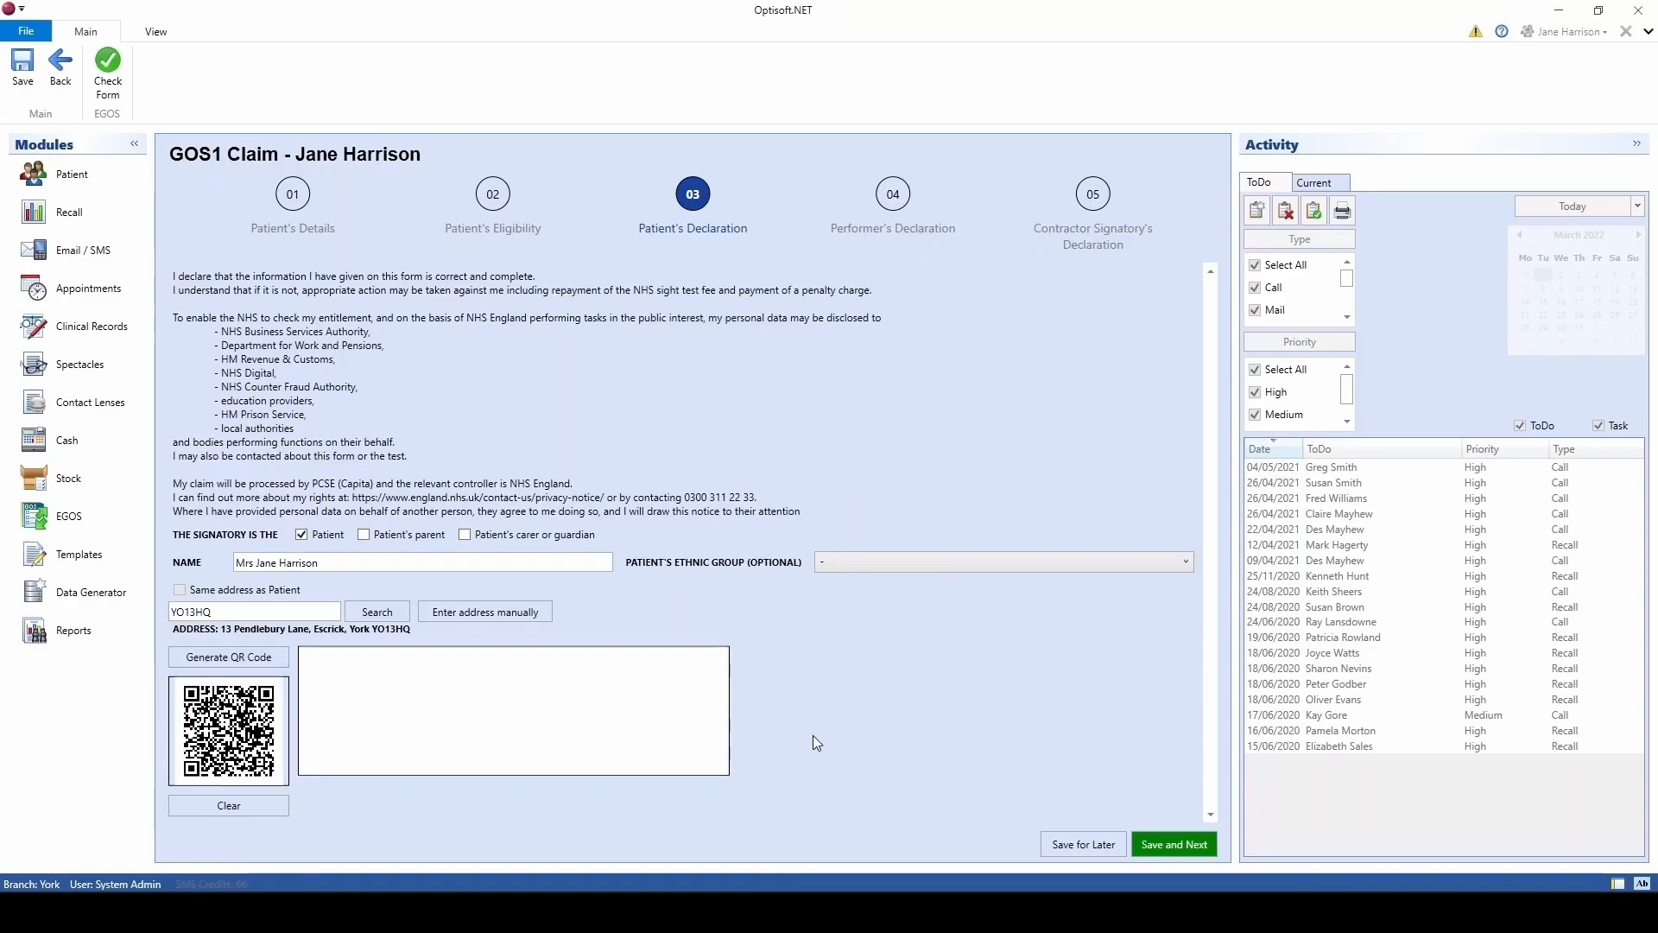
pyautogui.click(256, 806)
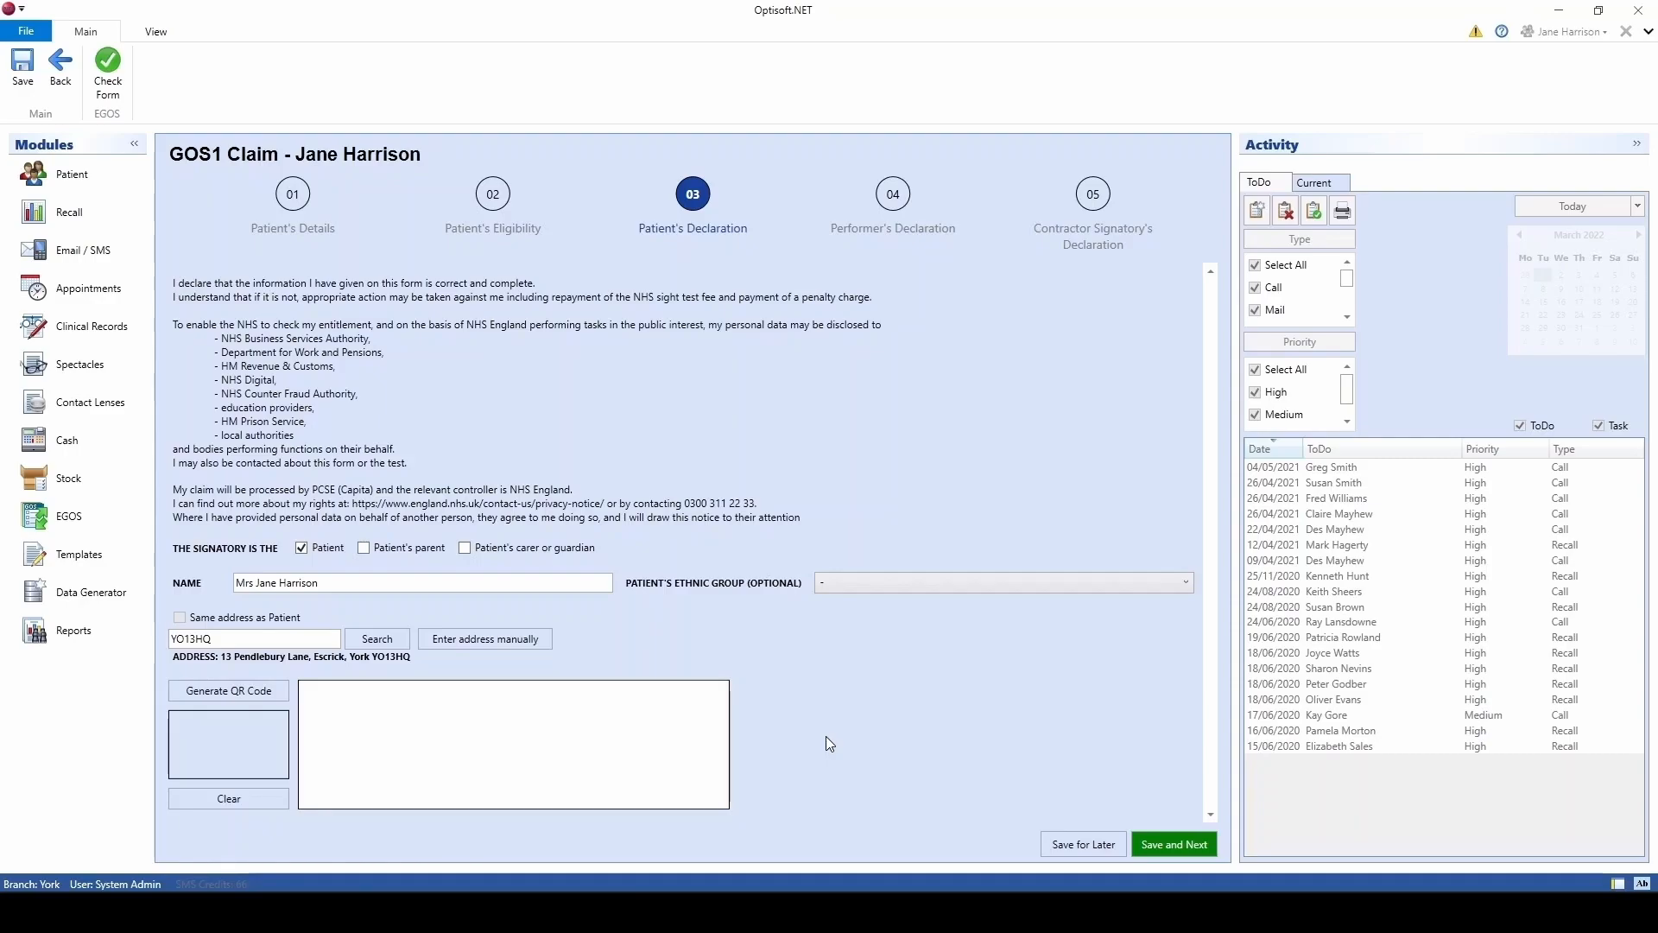
pyautogui.moveTo(395, 762)
pyautogui.mouseDown()
pyautogui.moveTo(463, 732)
pyautogui.moveTo(586, 741)
pyautogui.mouseUp()
pyautogui.click(1188, 842)
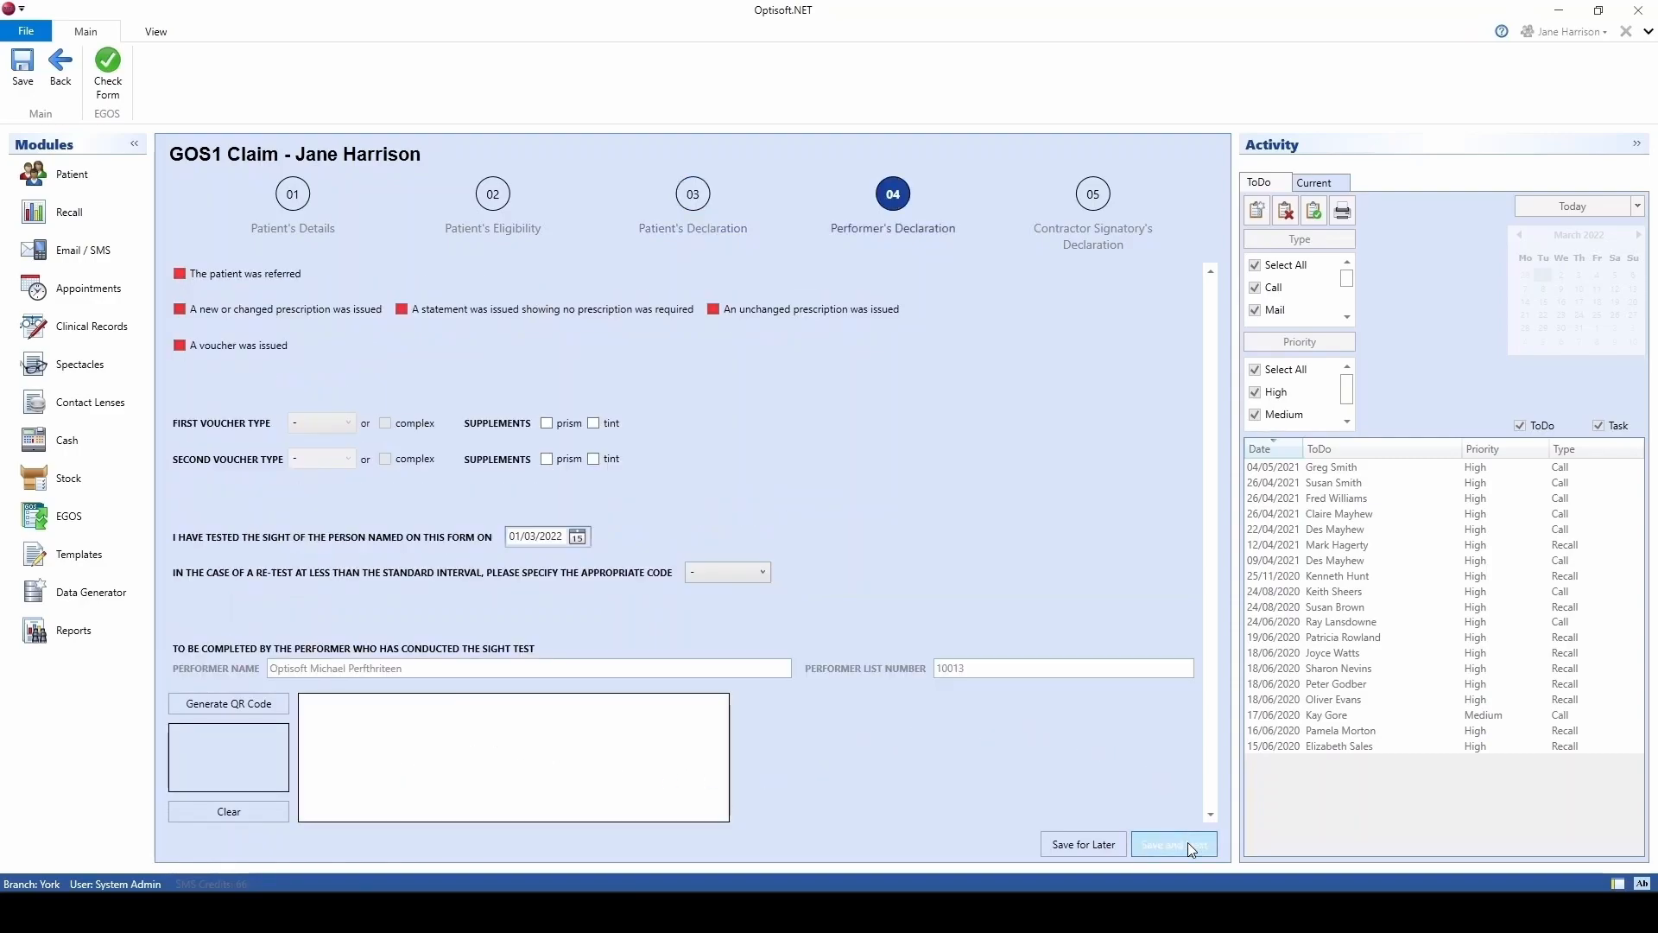
# Step: Record a new prescription issued, make the contractor authorised signatory, and finish the GOS1 claim
pyautogui.click(179, 311)
pyautogui.click(1161, 842)
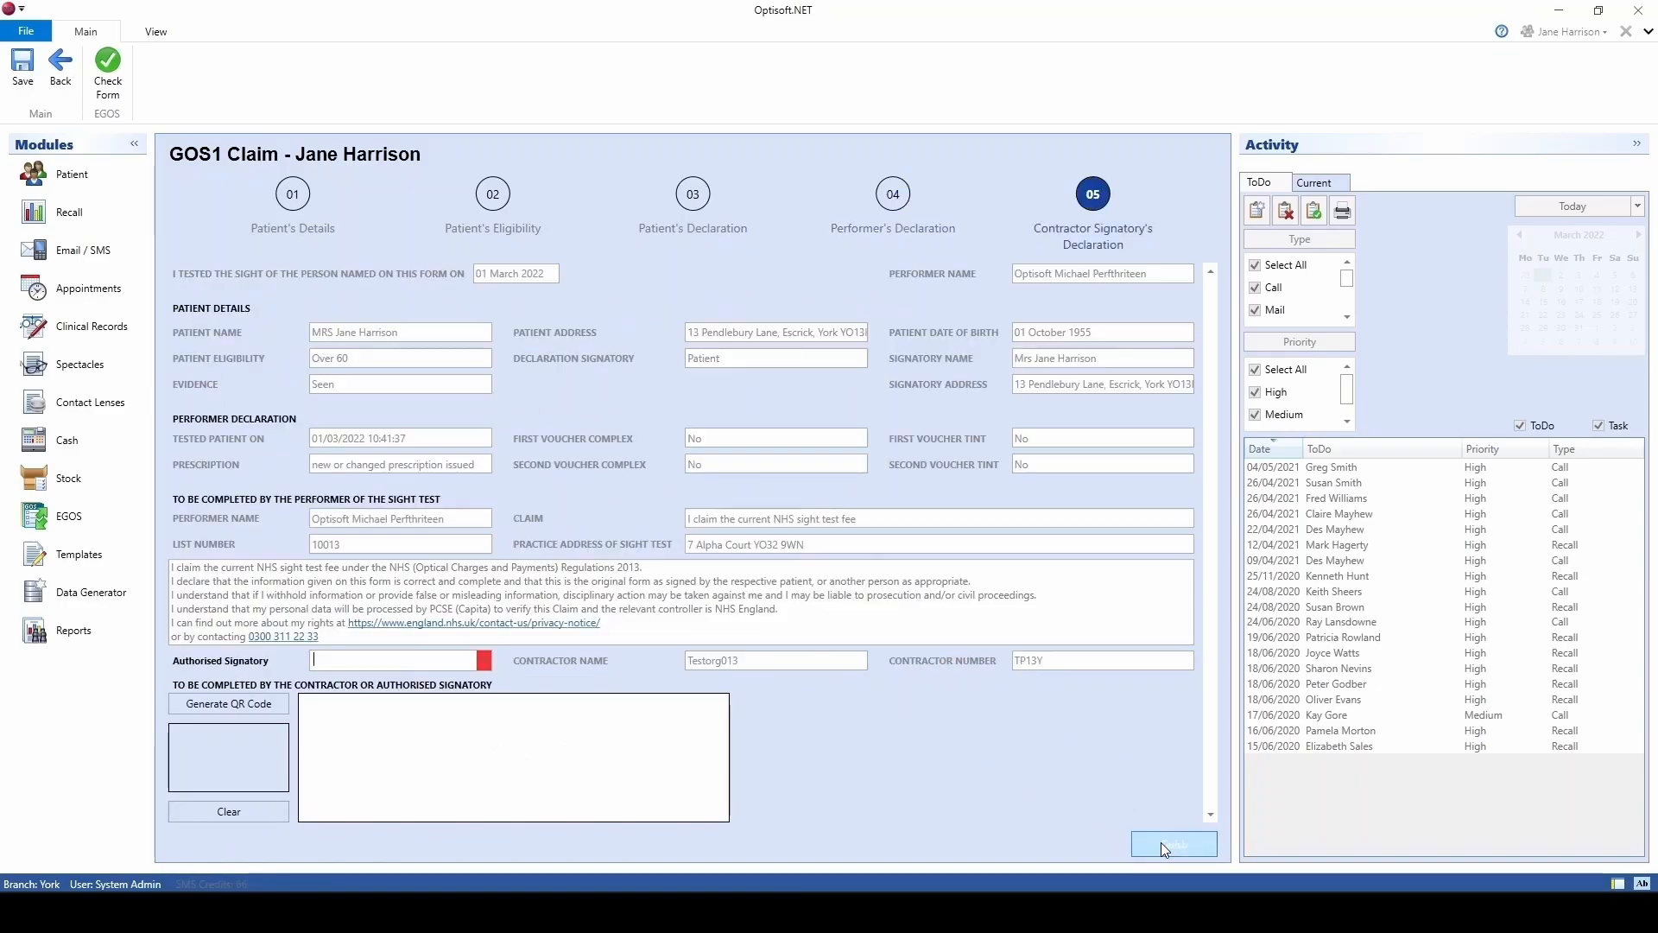
pyautogui.click(489, 660)
pyautogui.click(418, 788)
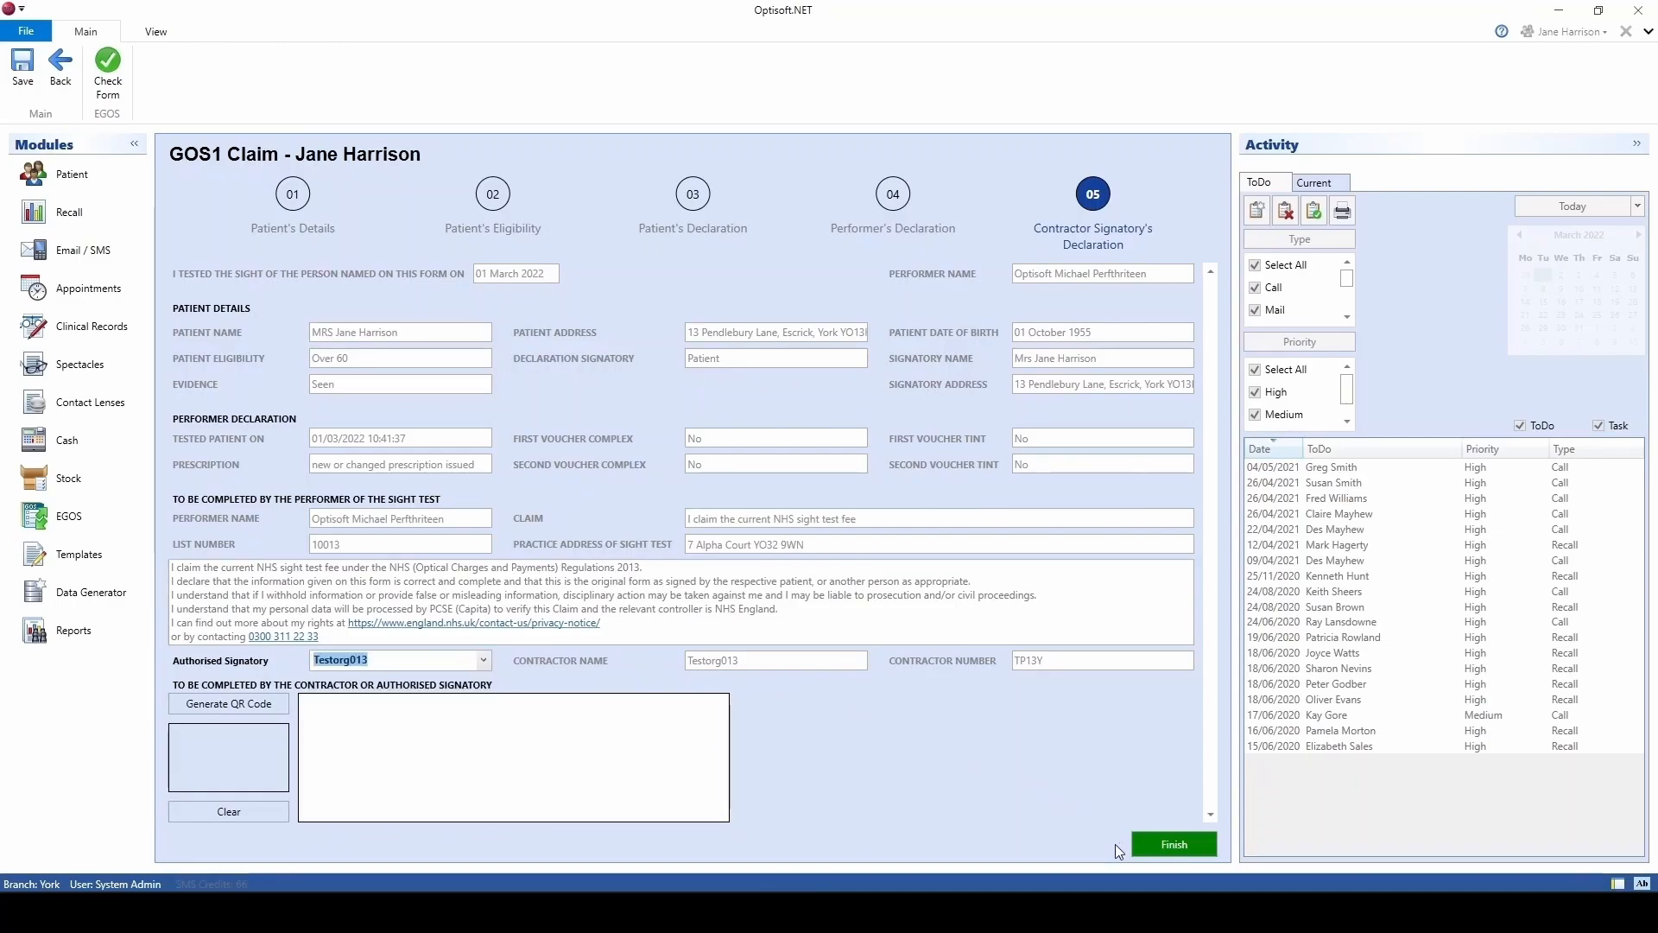
pyautogui.click(1152, 844)
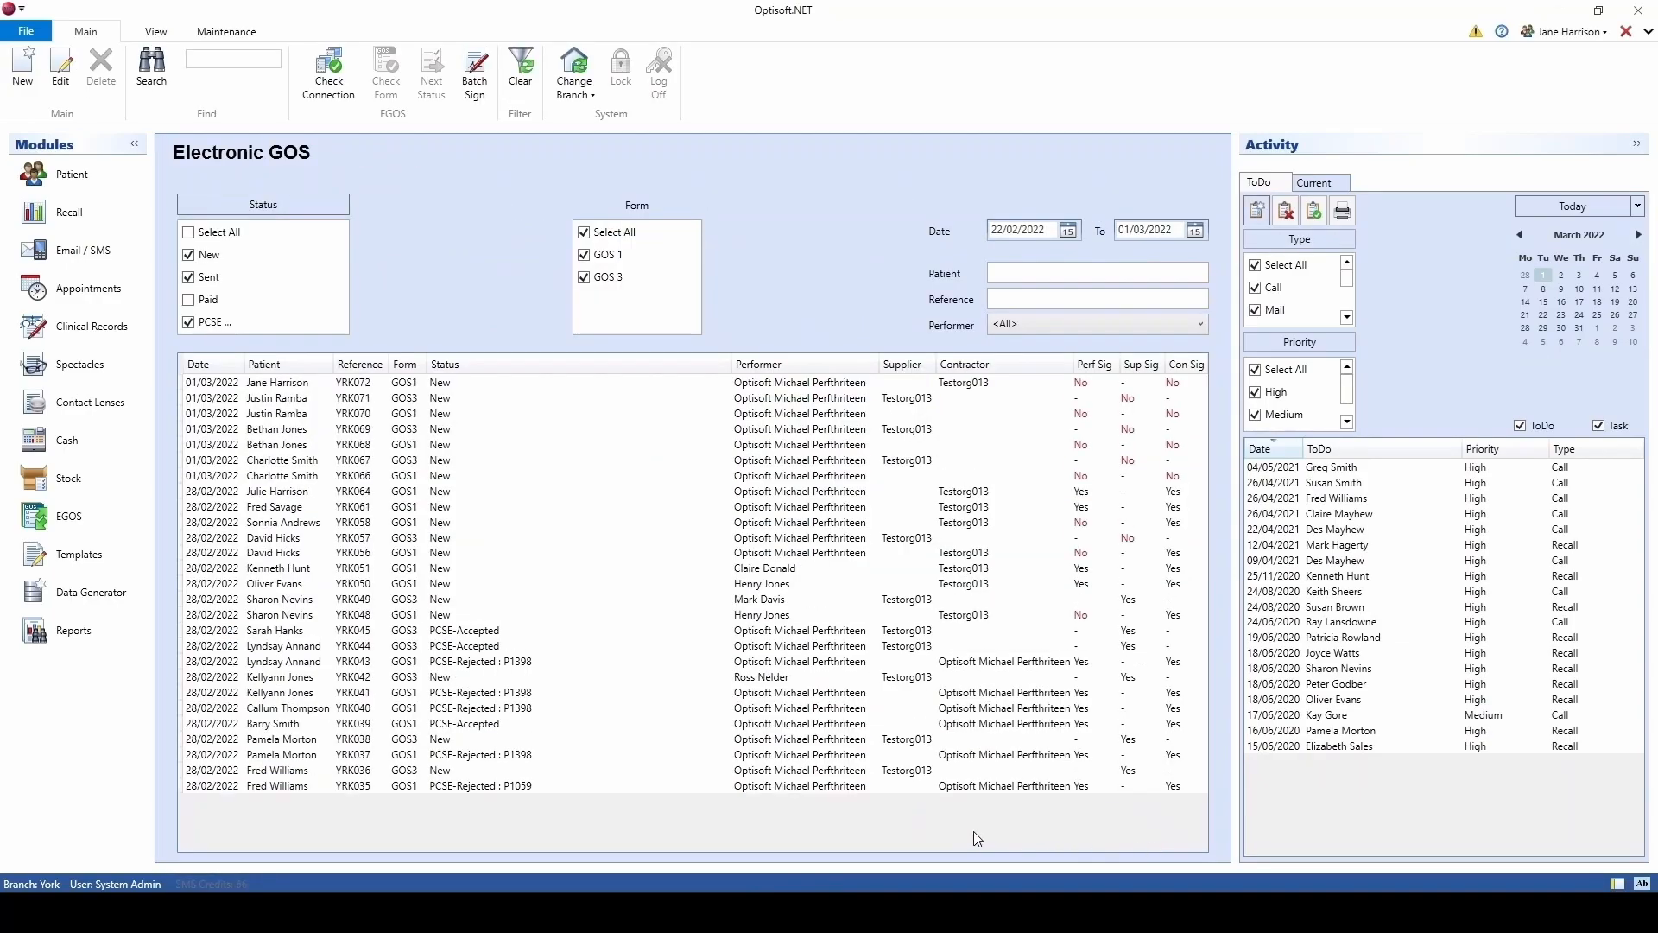
pyautogui.click(516, 385)
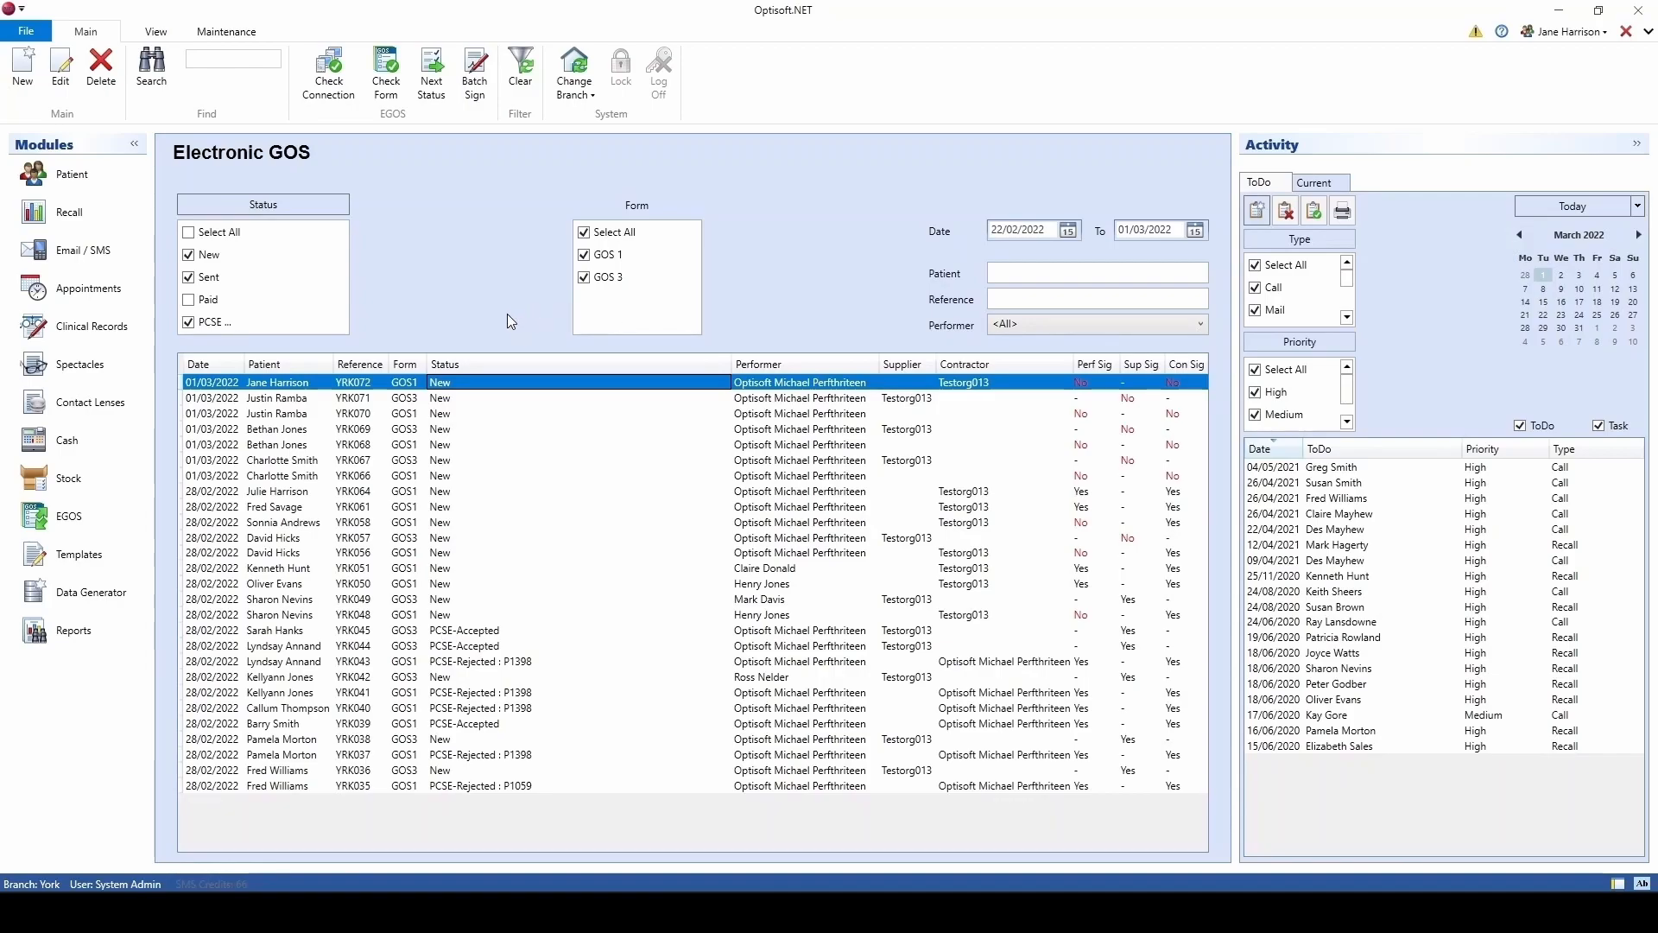
# Step: Batch-sign the four newest GOS1 claims as the Optisoft performer
pyautogui.click(480, 101)
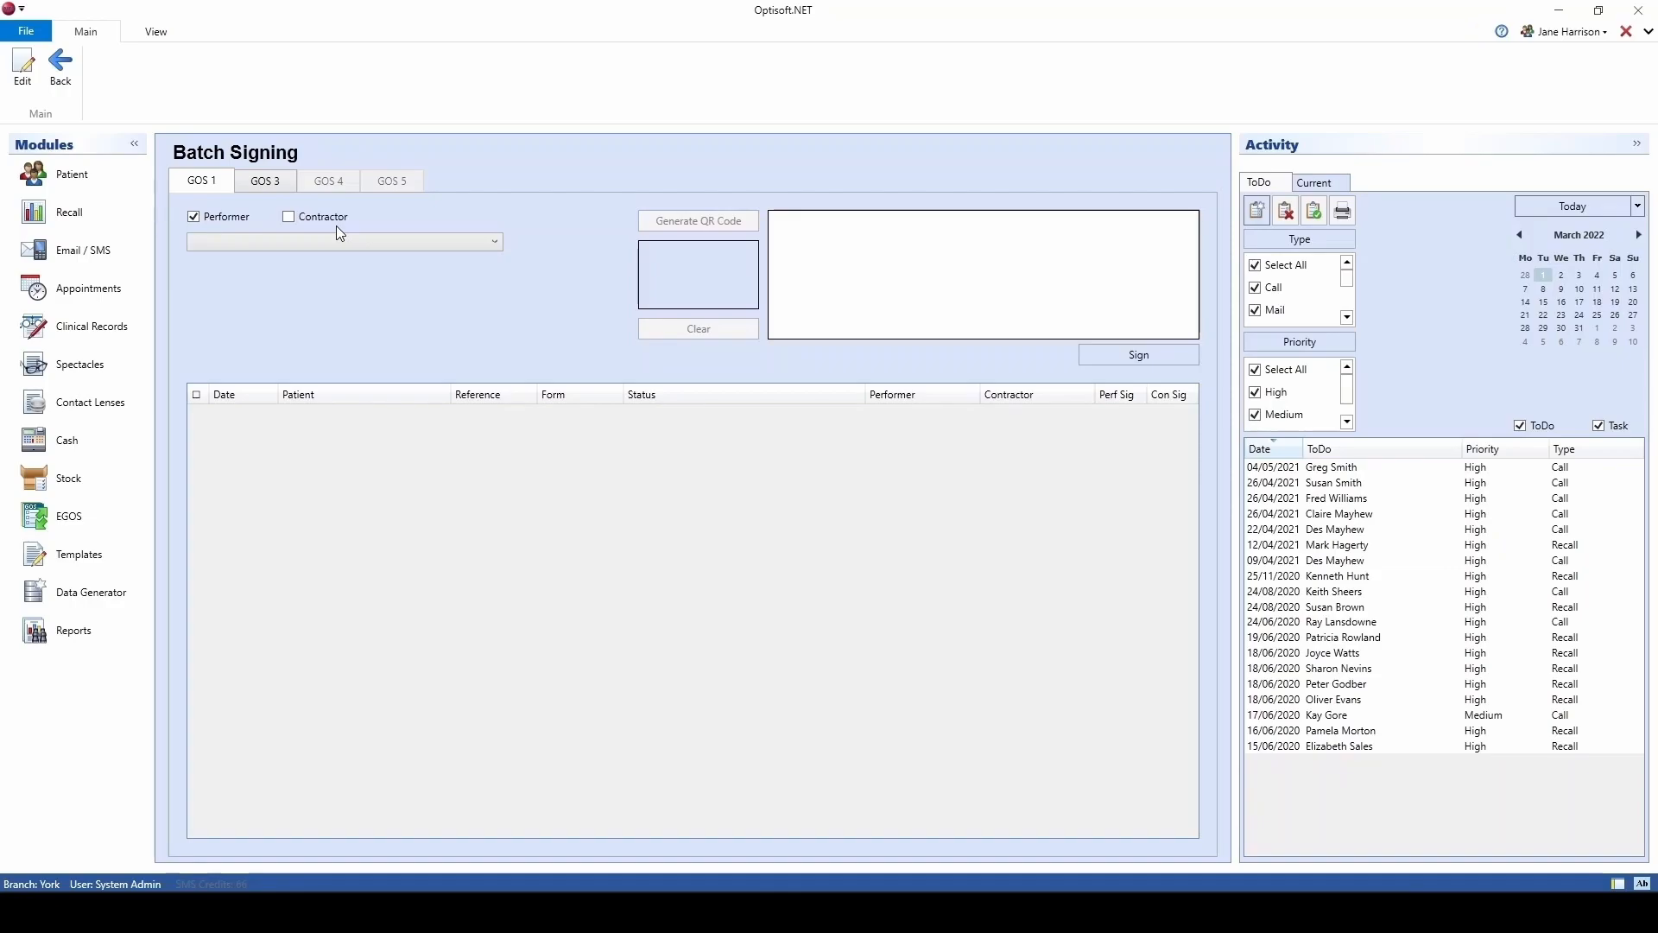
pyautogui.click(494, 246)
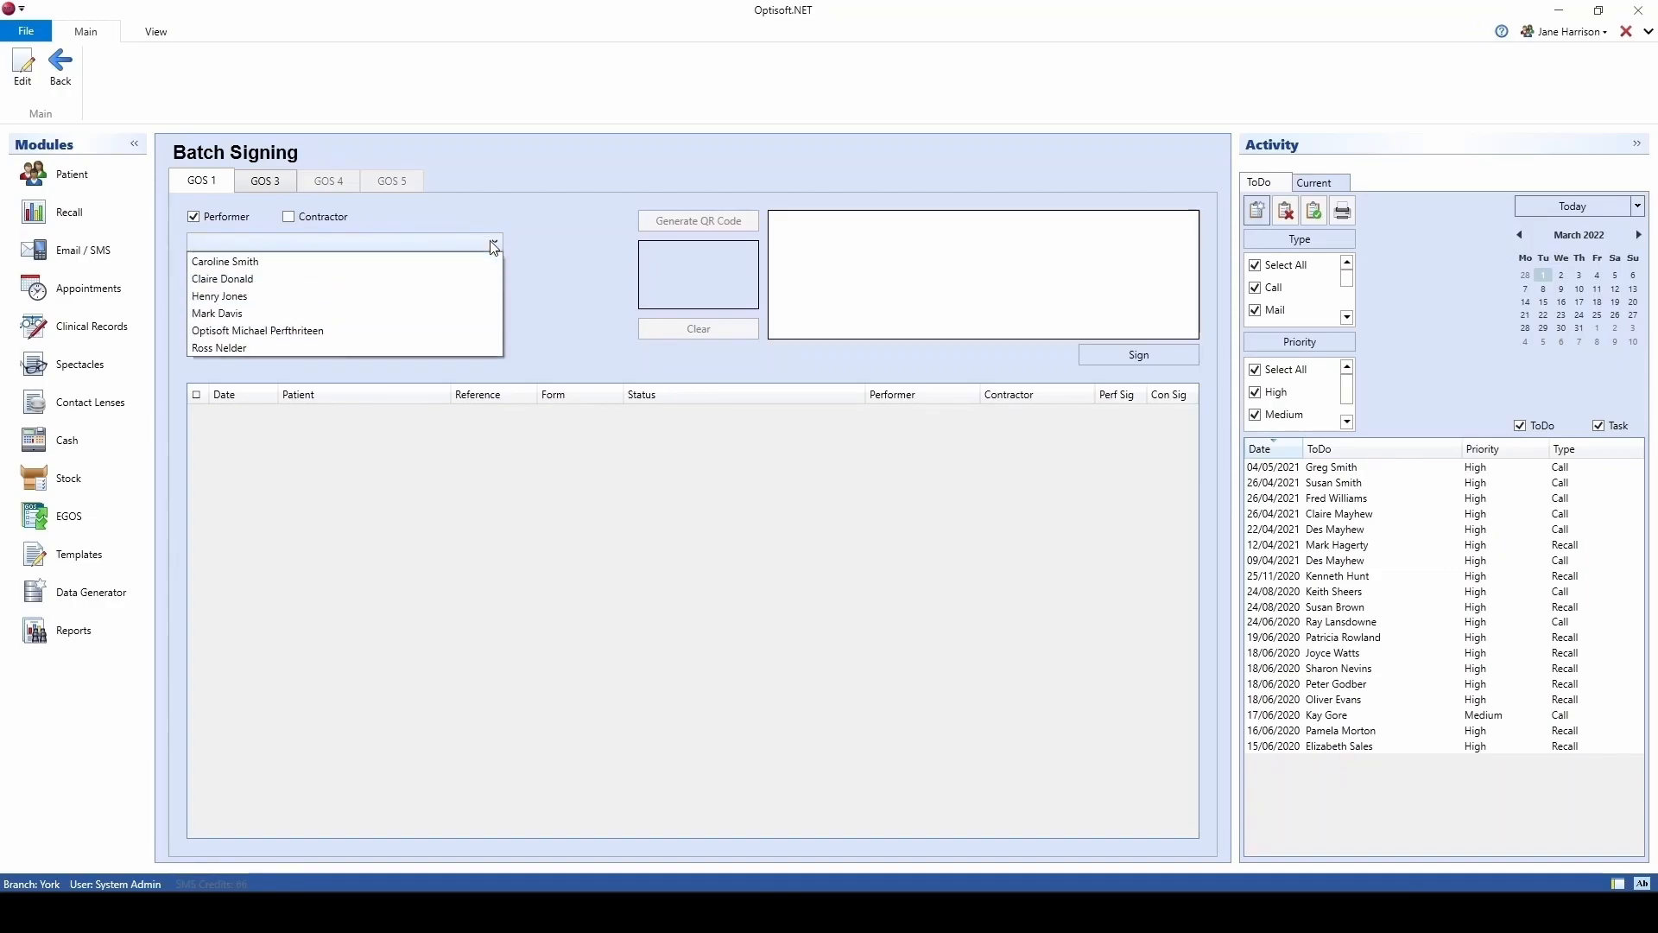
pyautogui.click(318, 330)
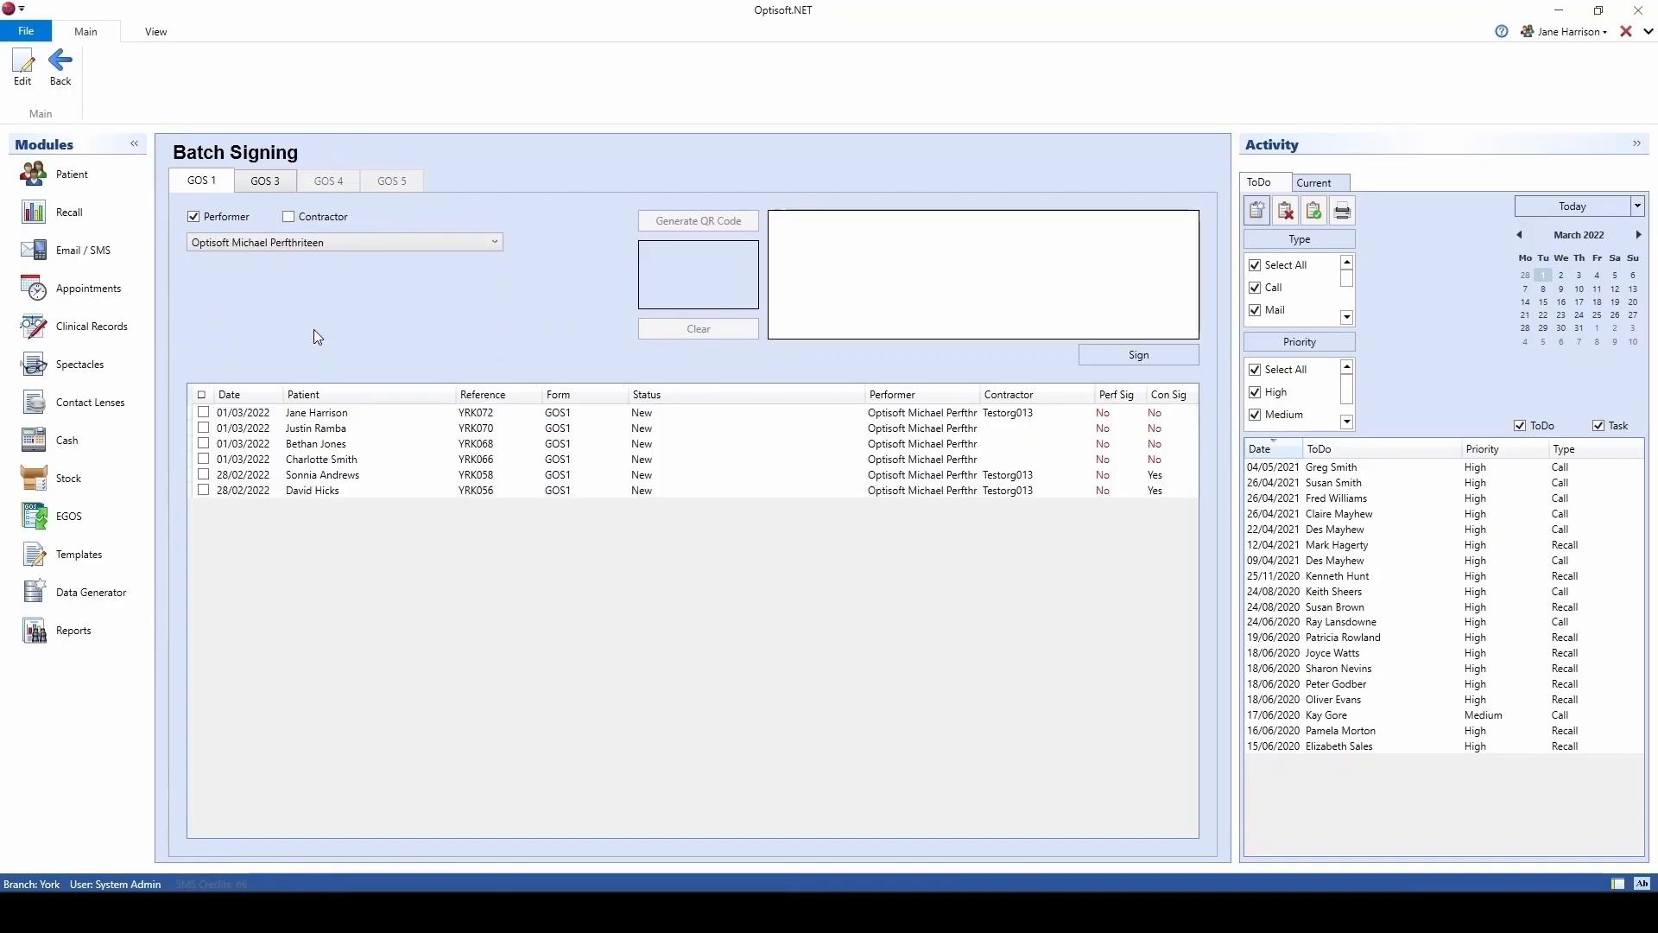
pyautogui.click(204, 412)
pyautogui.click(203, 428)
pyautogui.click(204, 443)
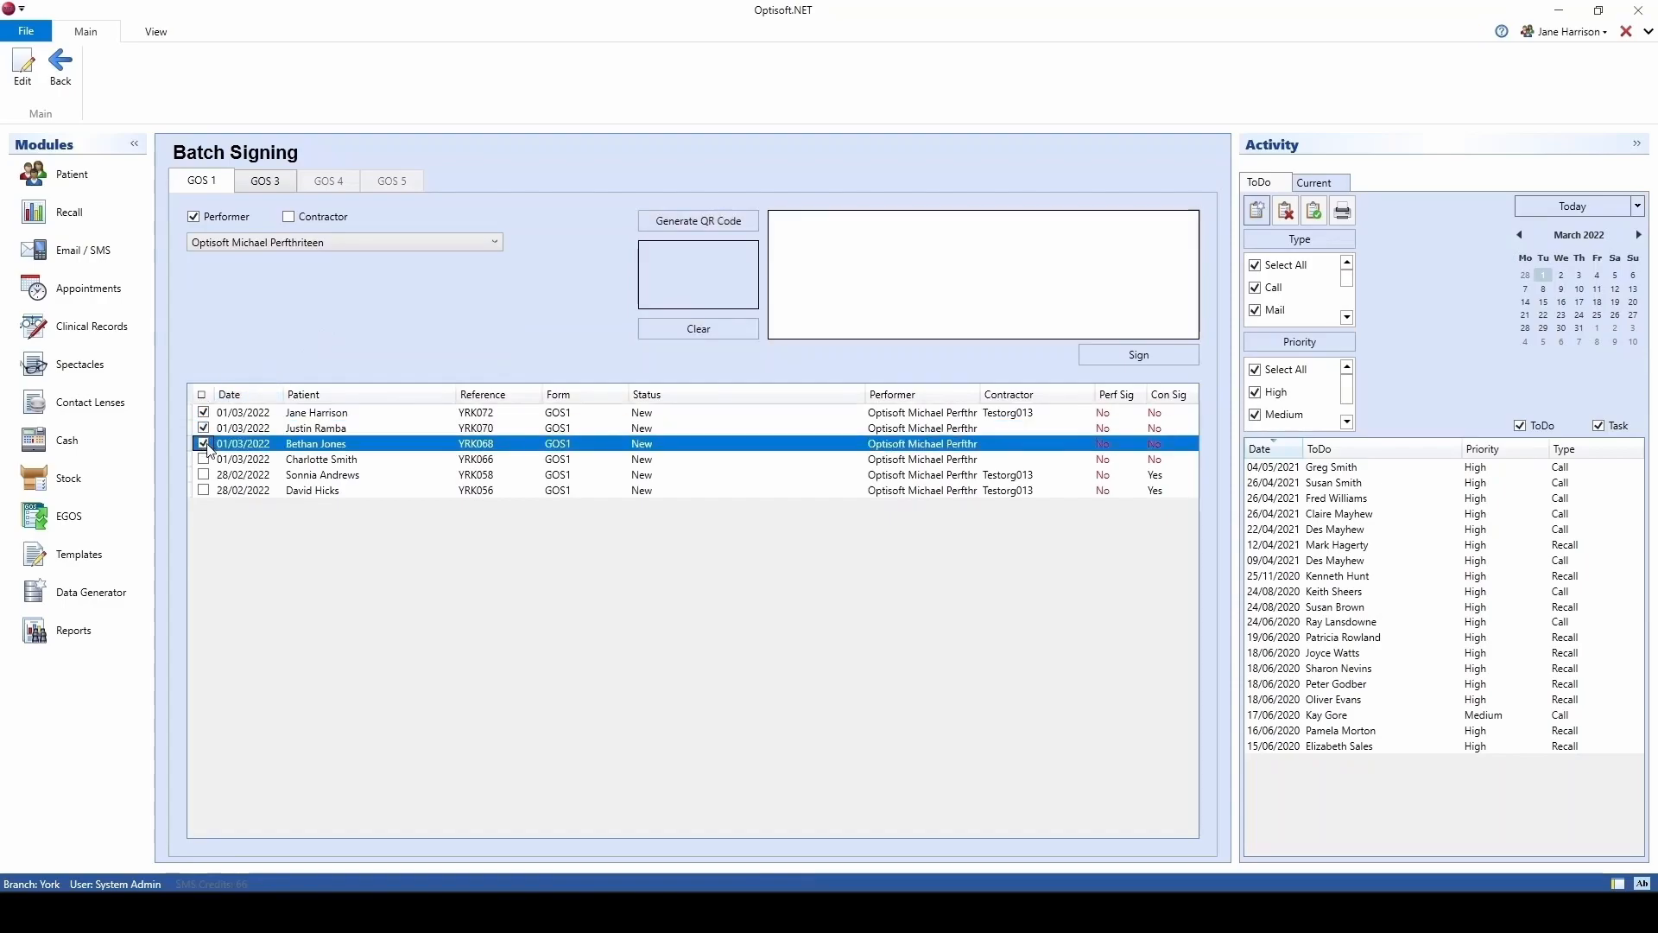
pyautogui.click(203, 458)
pyautogui.moveTo(811, 309)
pyautogui.mouseDown()
pyautogui.moveTo(898, 268)
pyautogui.moveTo(1078, 262)
pyautogui.mouseUp()
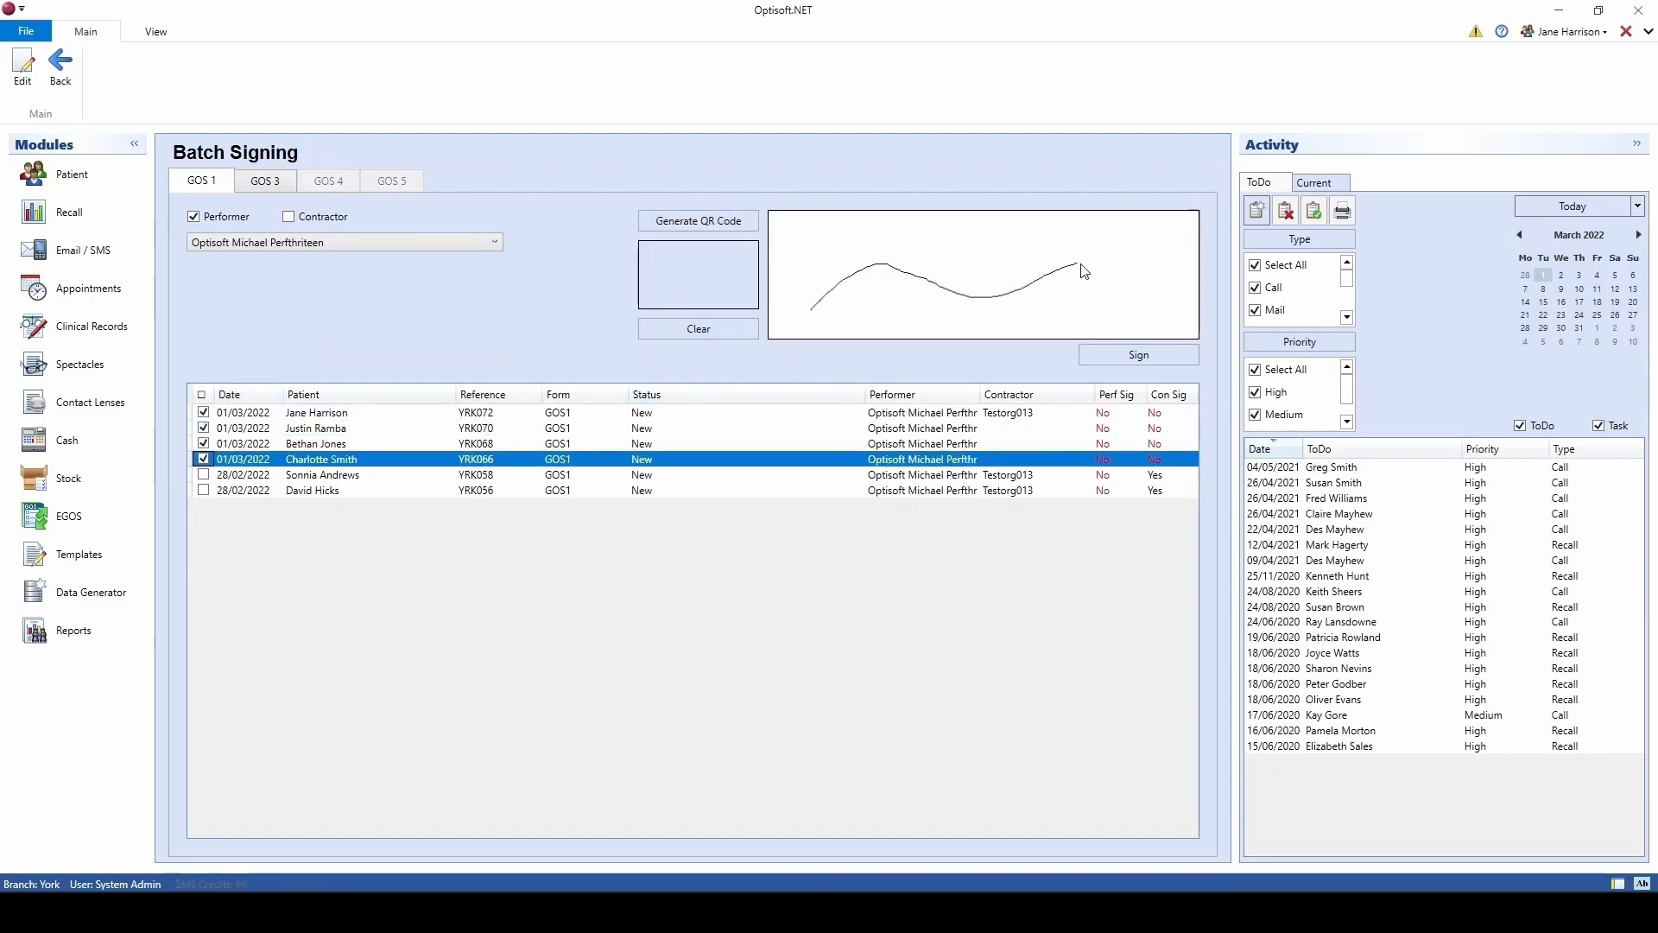
pyautogui.click(1108, 355)
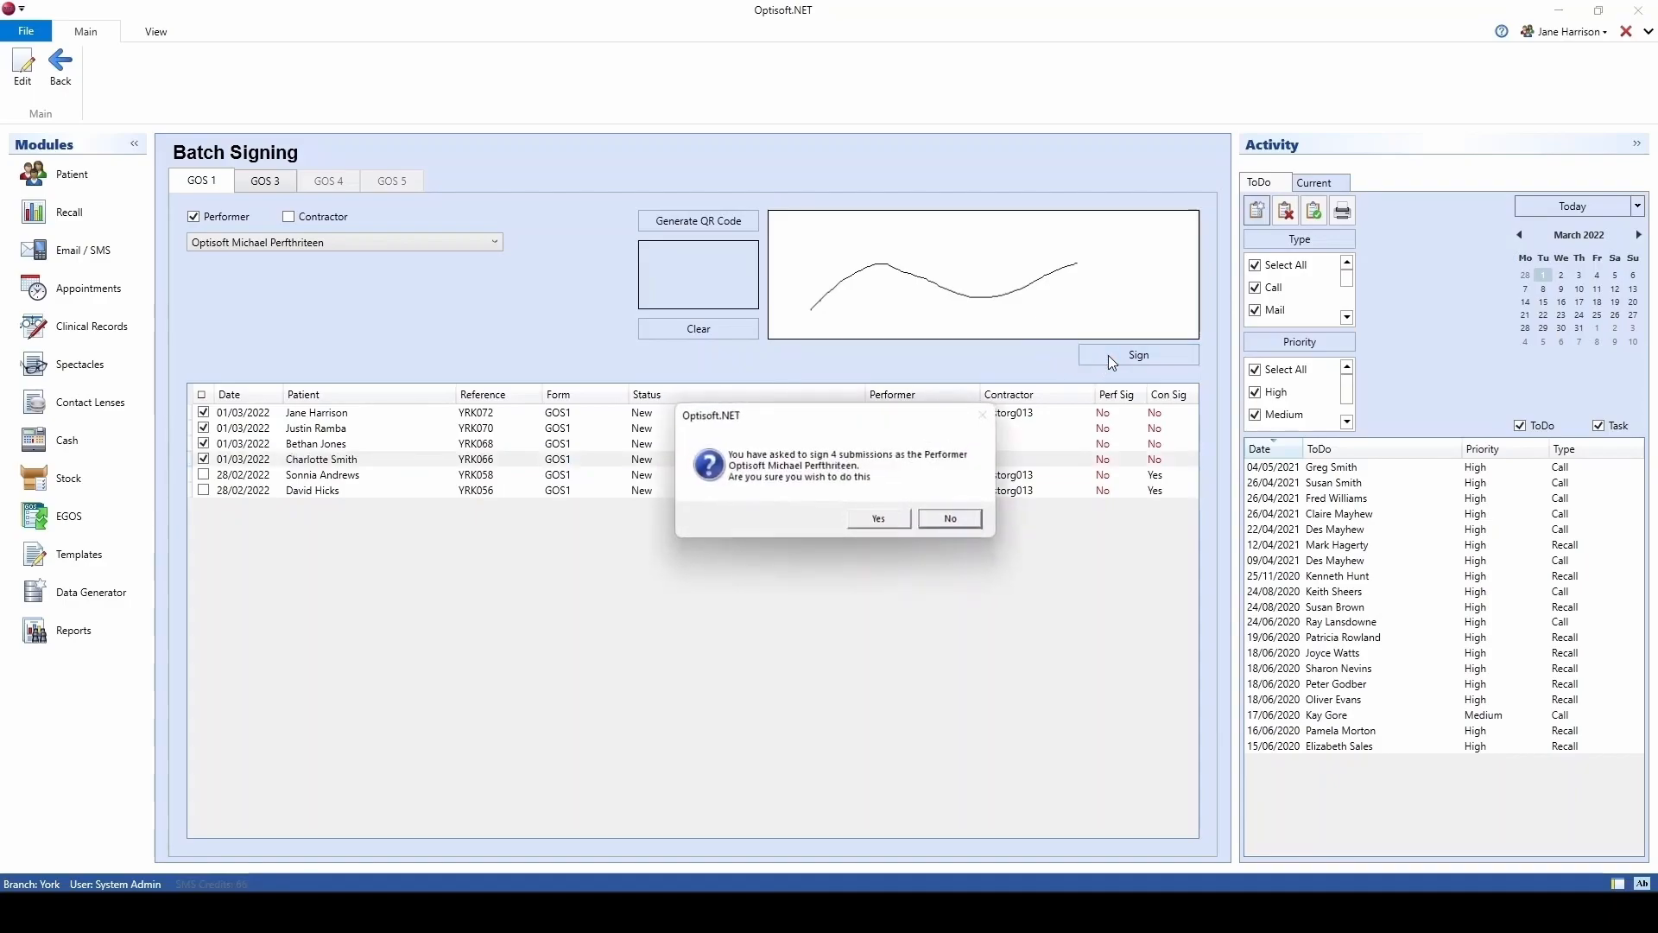
pyautogui.click(883, 523)
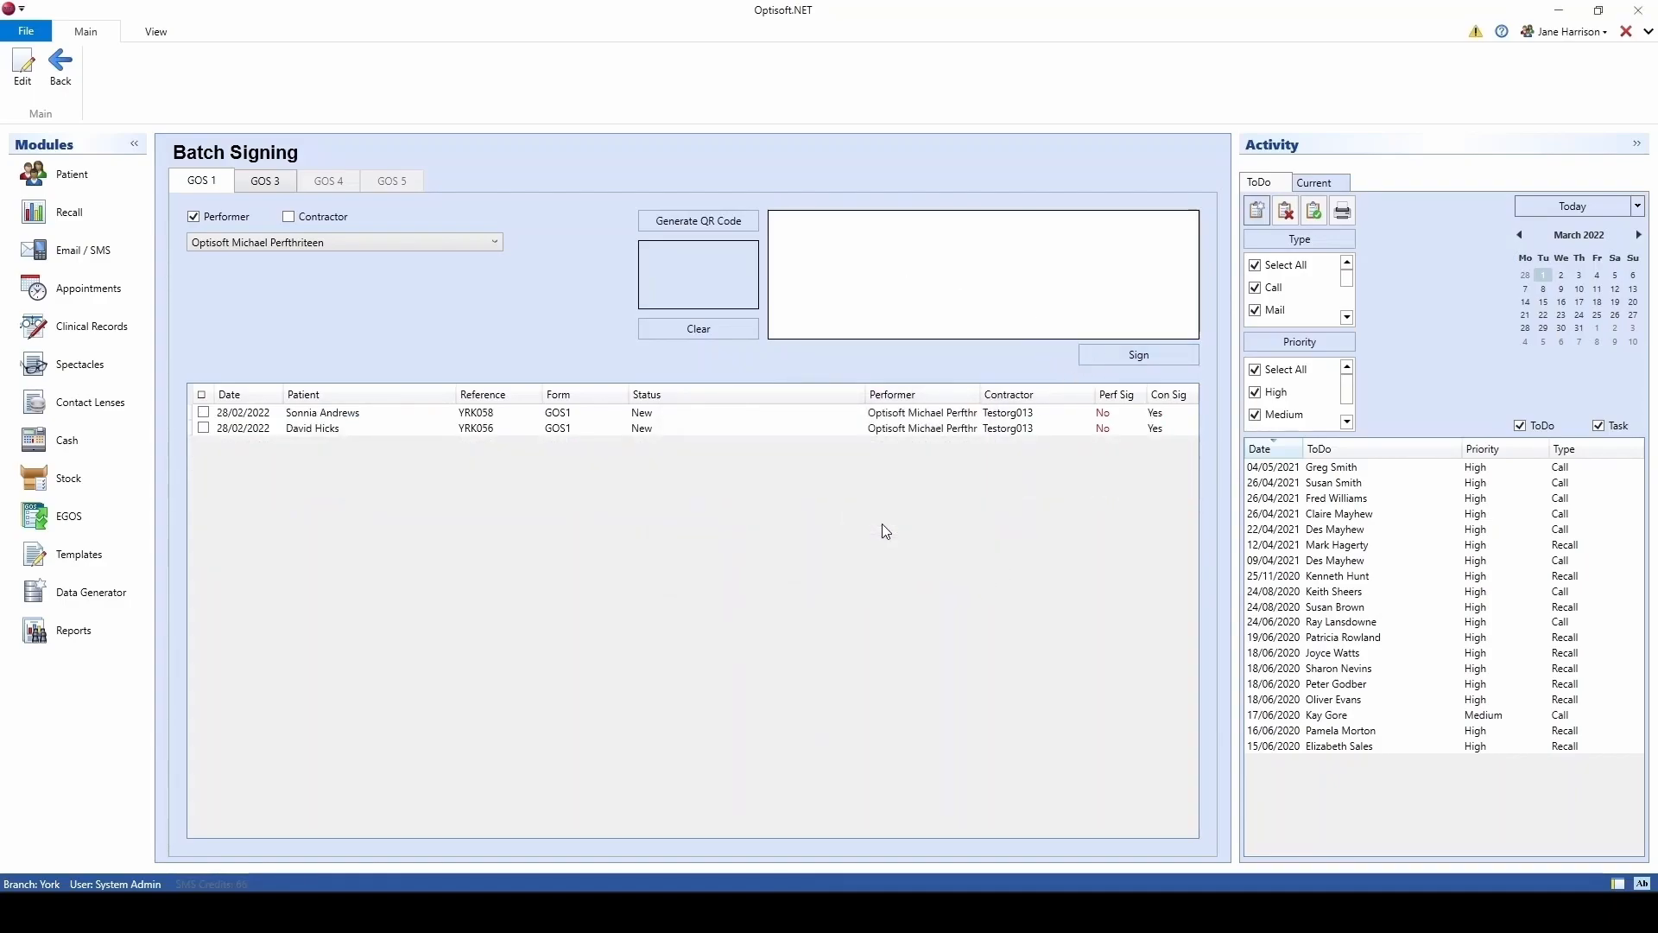
# Step: Batch-sign three GOS1 claims as contractor for Testorg013
pyautogui.click(287, 218)
pyautogui.click(418, 242)
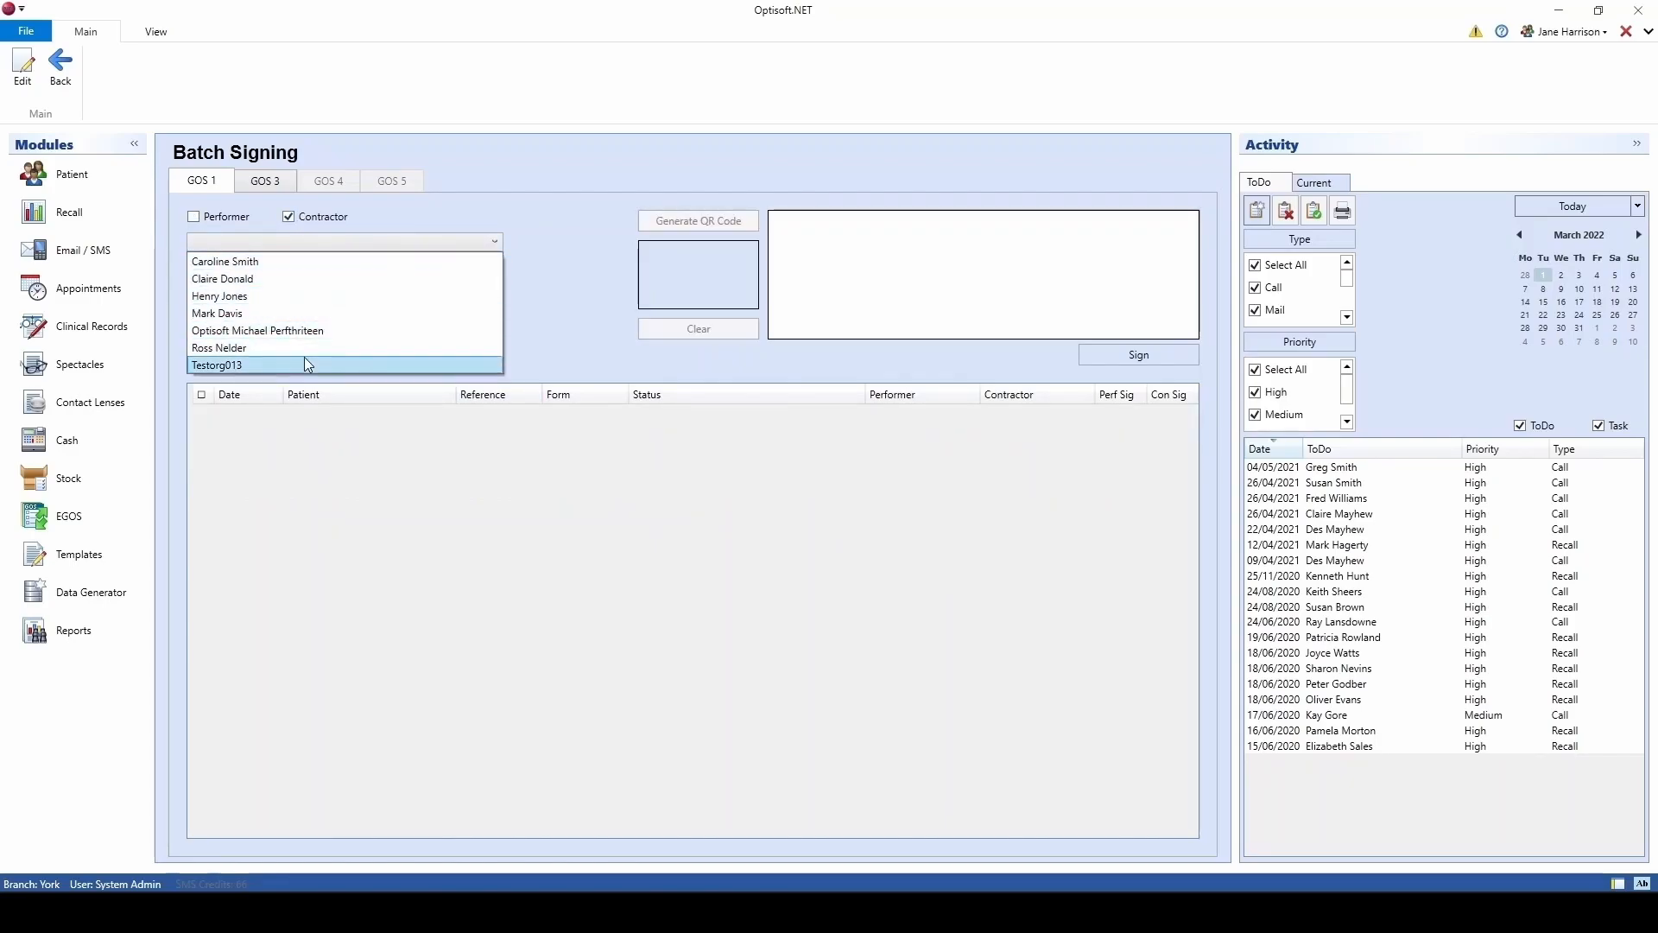
pyautogui.click(305, 356)
pyautogui.click(204, 412)
pyautogui.click(203, 428)
pyautogui.click(204, 443)
pyautogui.moveTo(846, 302); pyautogui.dragTo(1053, 270)
pyautogui.click(1114, 358)
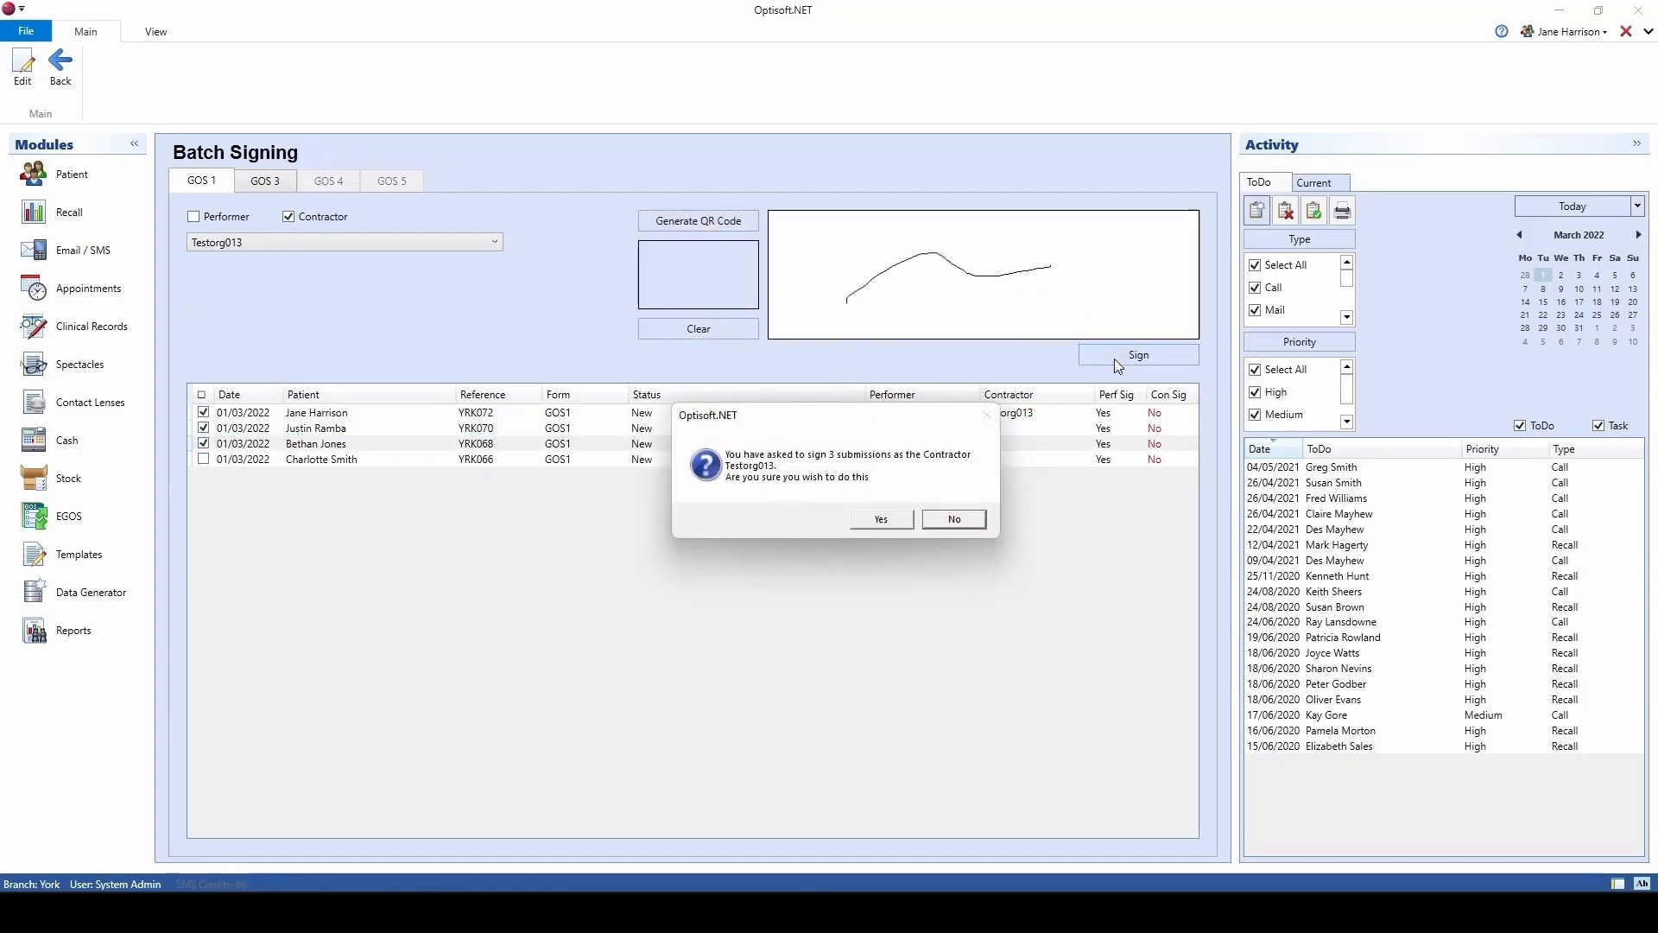
pyautogui.click(883, 520)
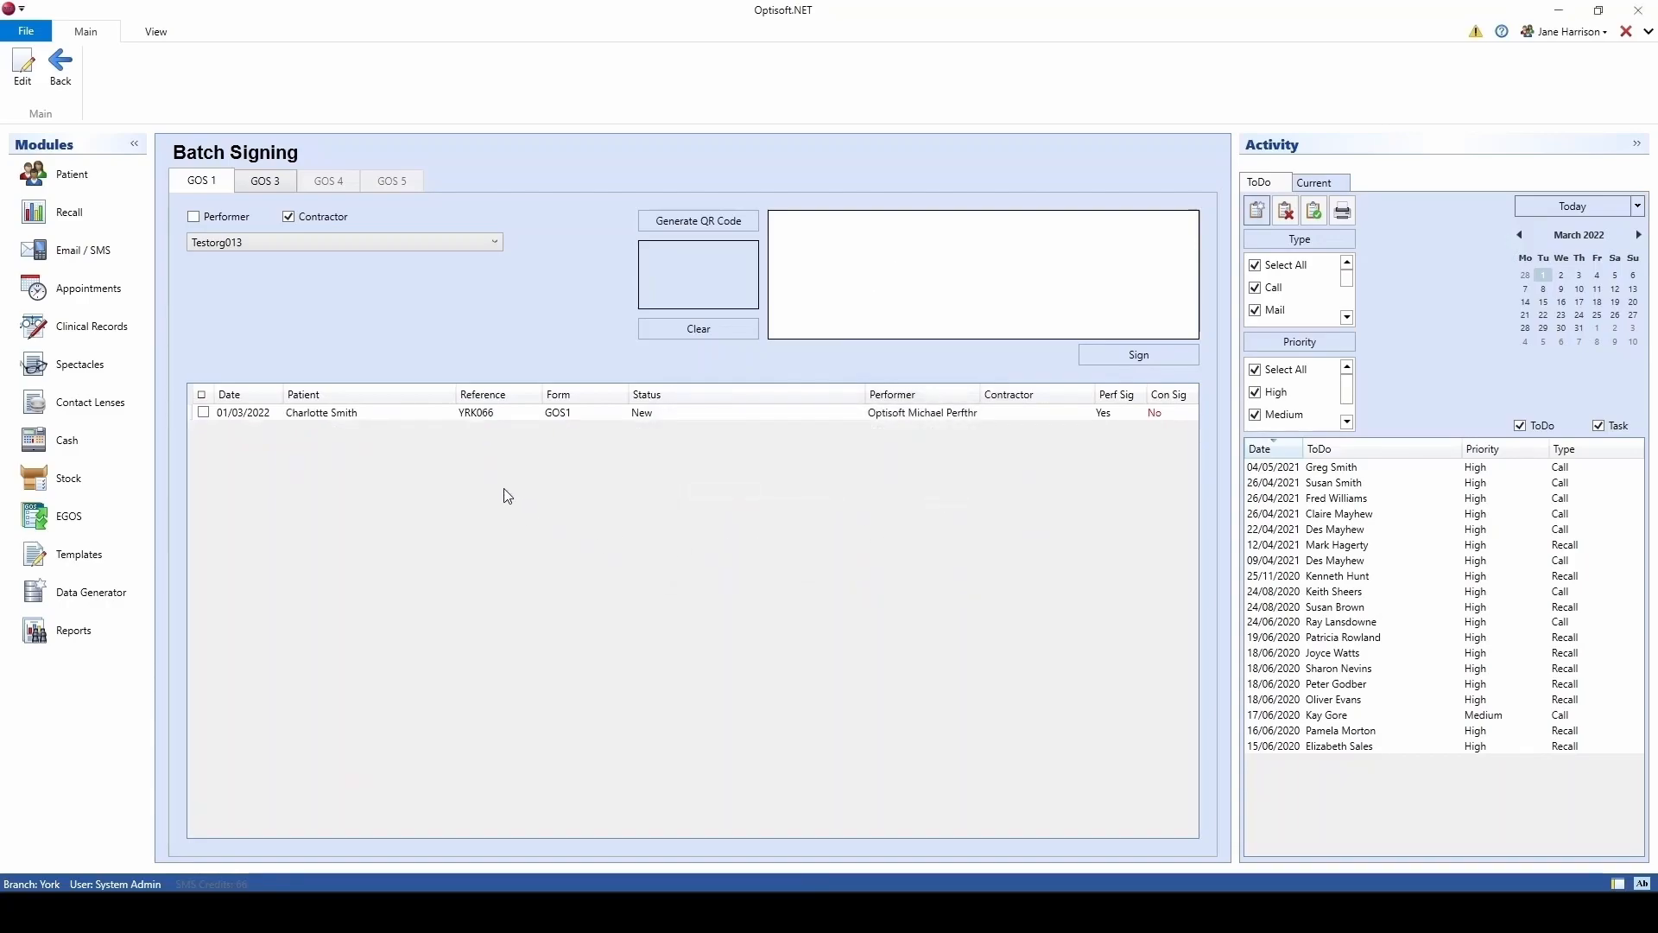
pyautogui.click(265, 181)
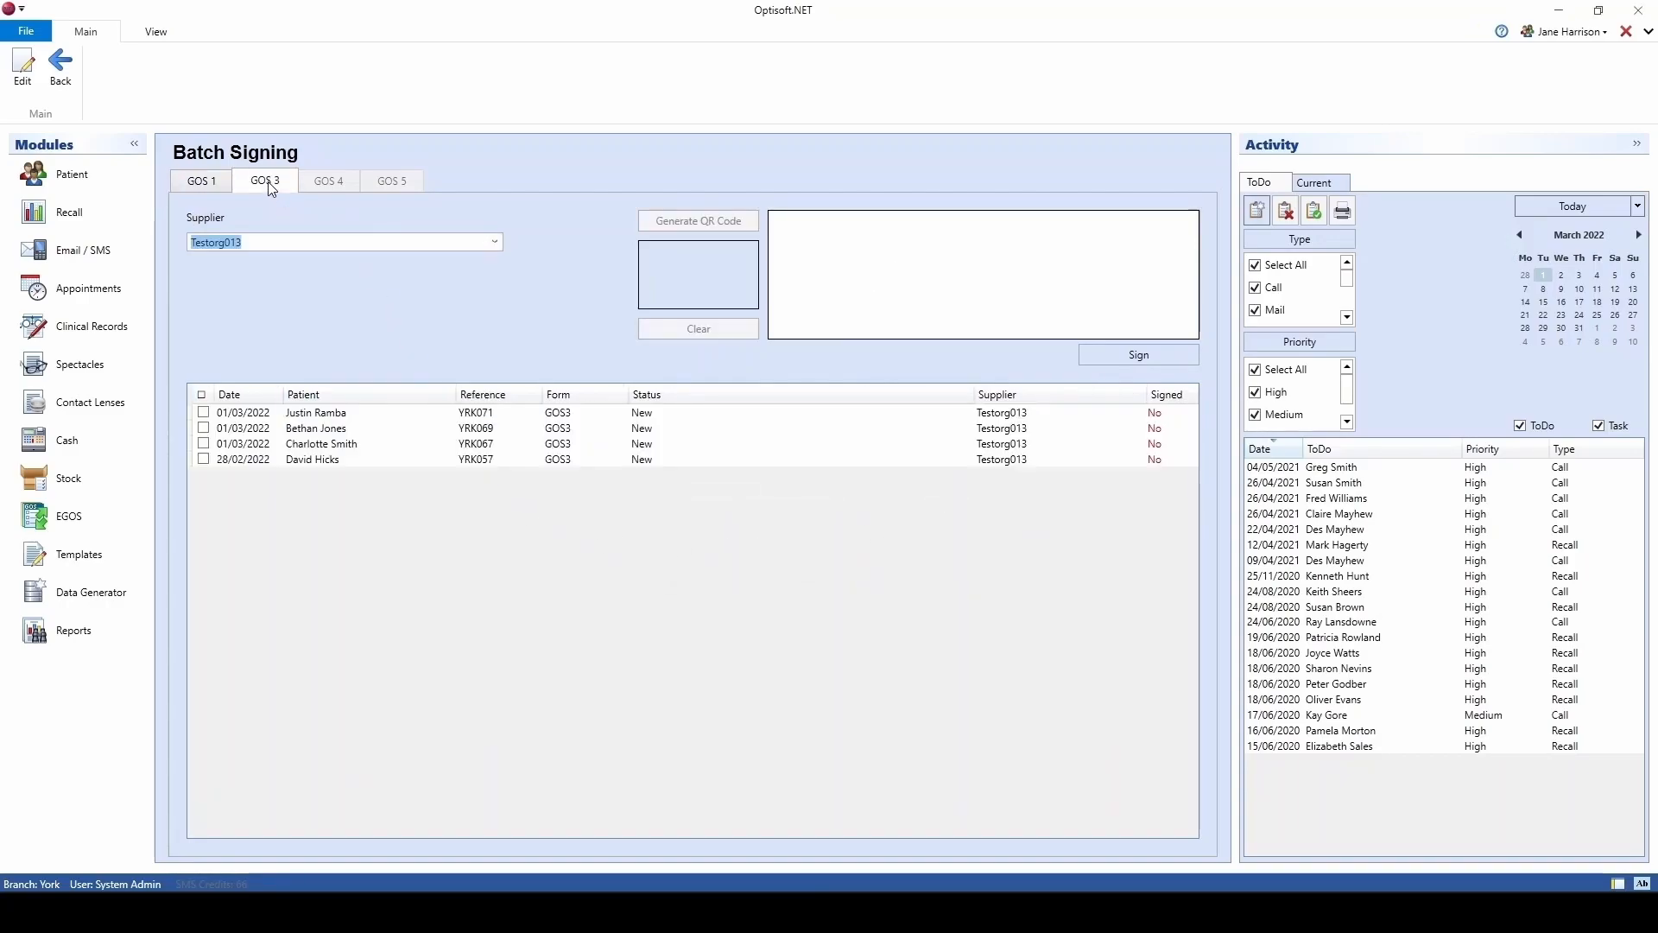
# Step: Sign three GOS3 claims as supplier, then return to the Electronic GOS list
pyautogui.click(203, 412)
pyautogui.click(204, 428)
pyautogui.click(203, 443)
pyautogui.moveTo(861, 315)
pyautogui.mouseDown()
pyautogui.moveTo(904, 282)
pyautogui.moveTo(1045, 283)
pyautogui.mouseUp()
pyautogui.click(1095, 353)
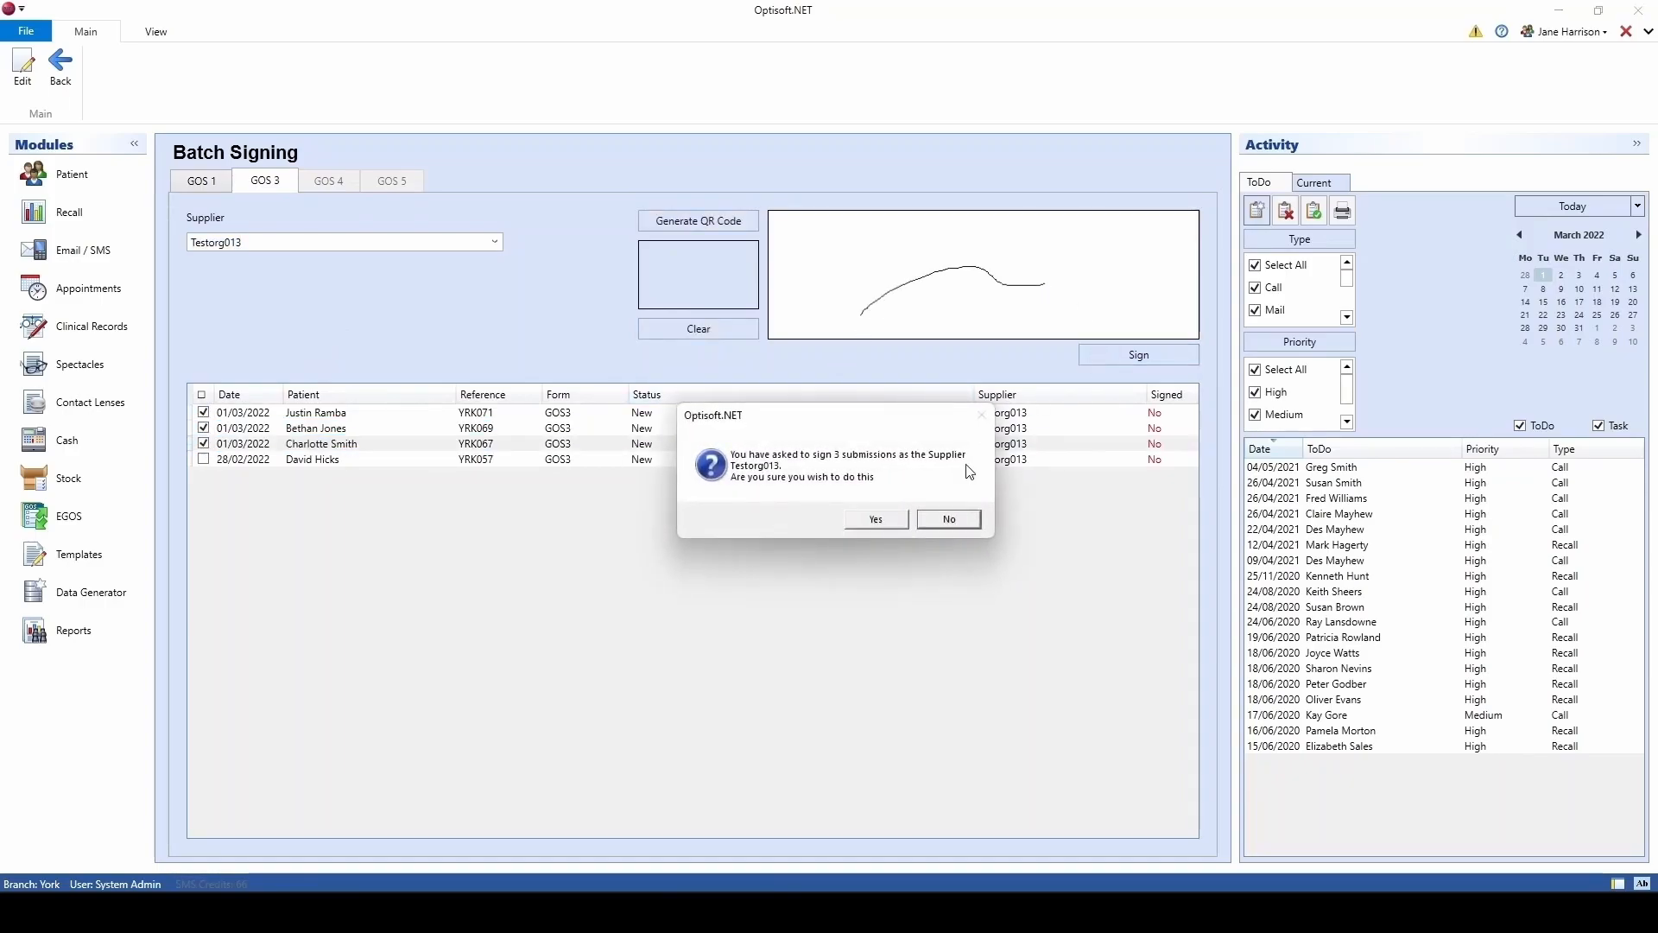
pyautogui.click(876, 521)
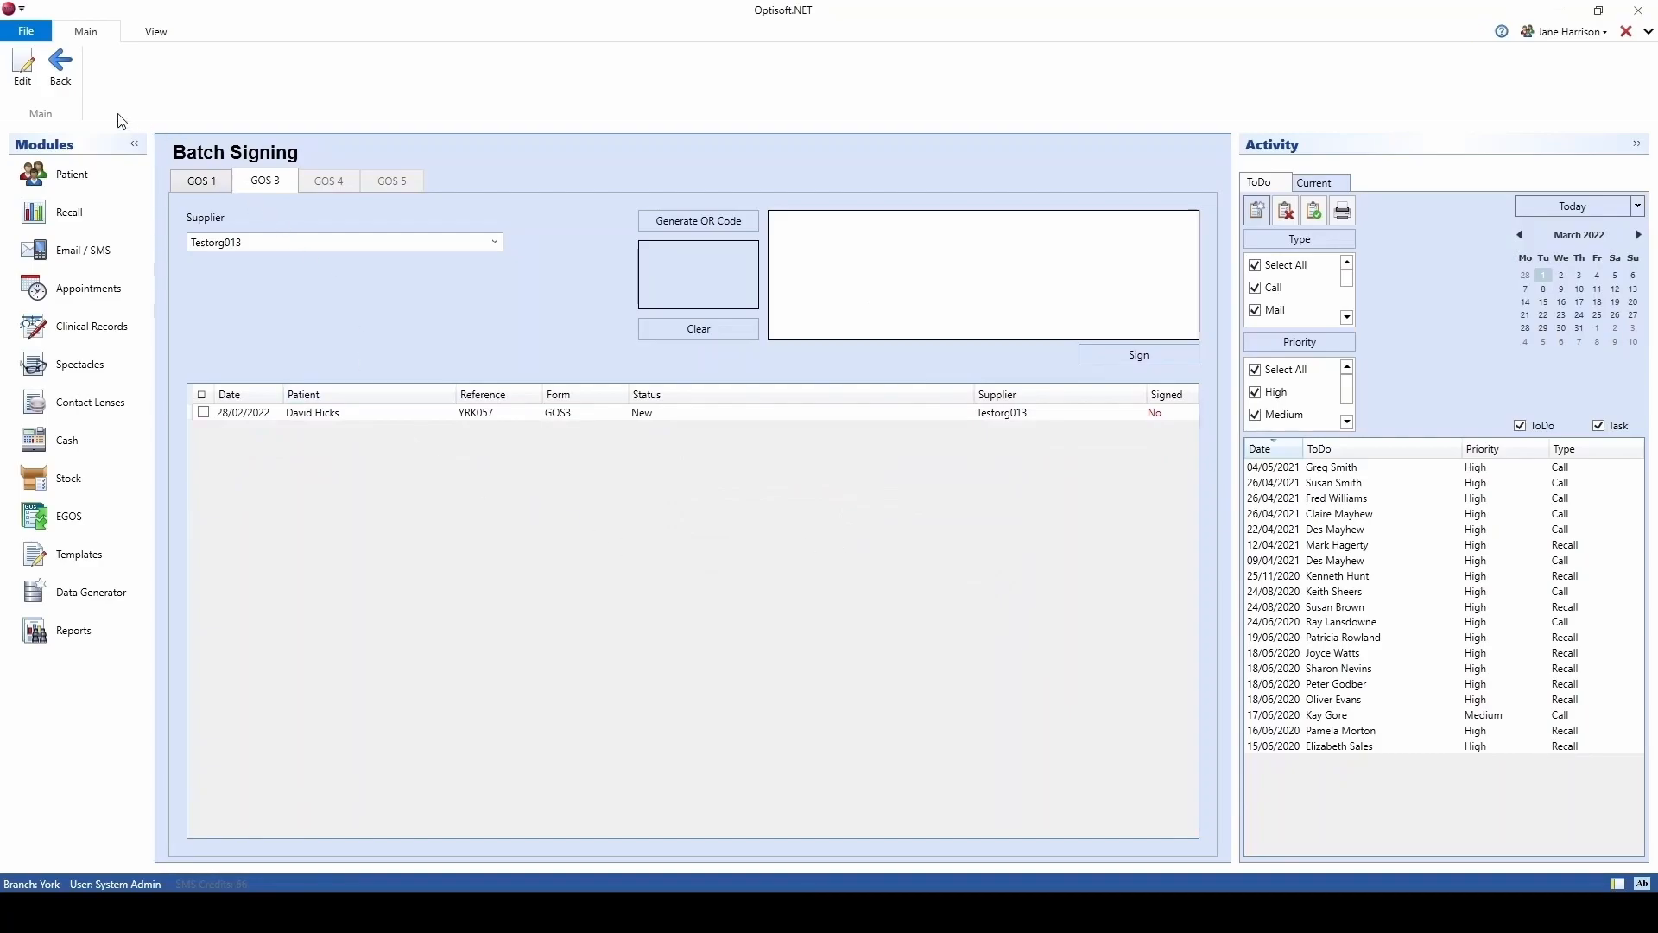
pyautogui.click(61, 74)
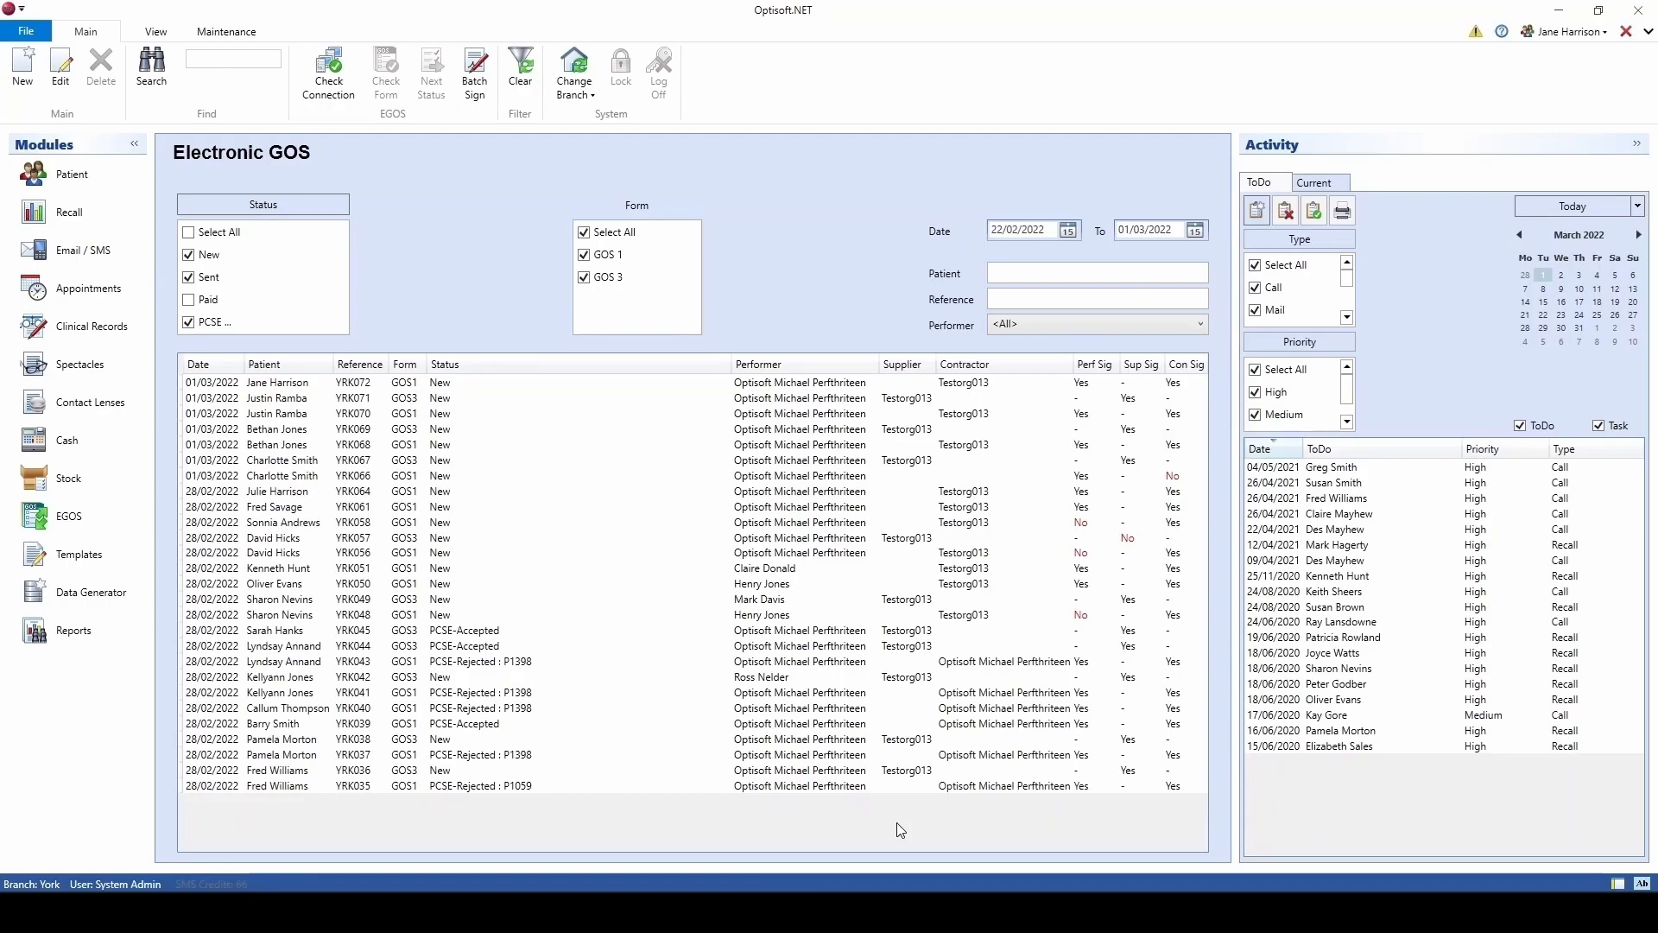
pyautogui.click(442, 383)
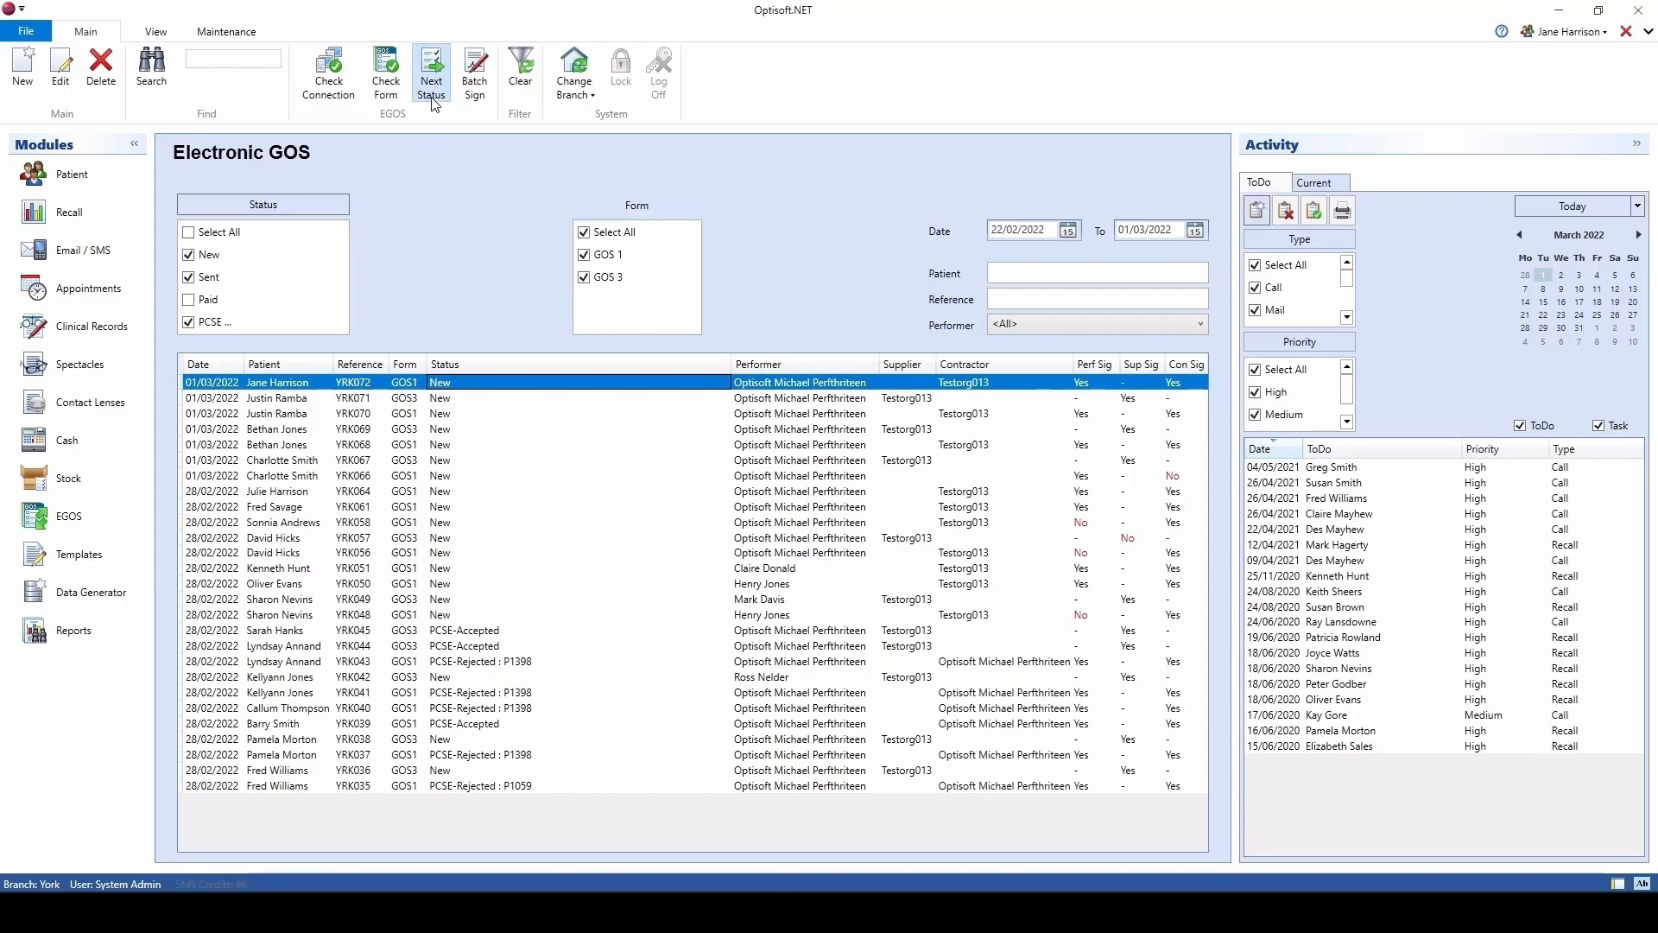
# Step: Set the newest 01/03/2022 GOS1 claim's status to Sent
pyautogui.rightClick(444, 385)
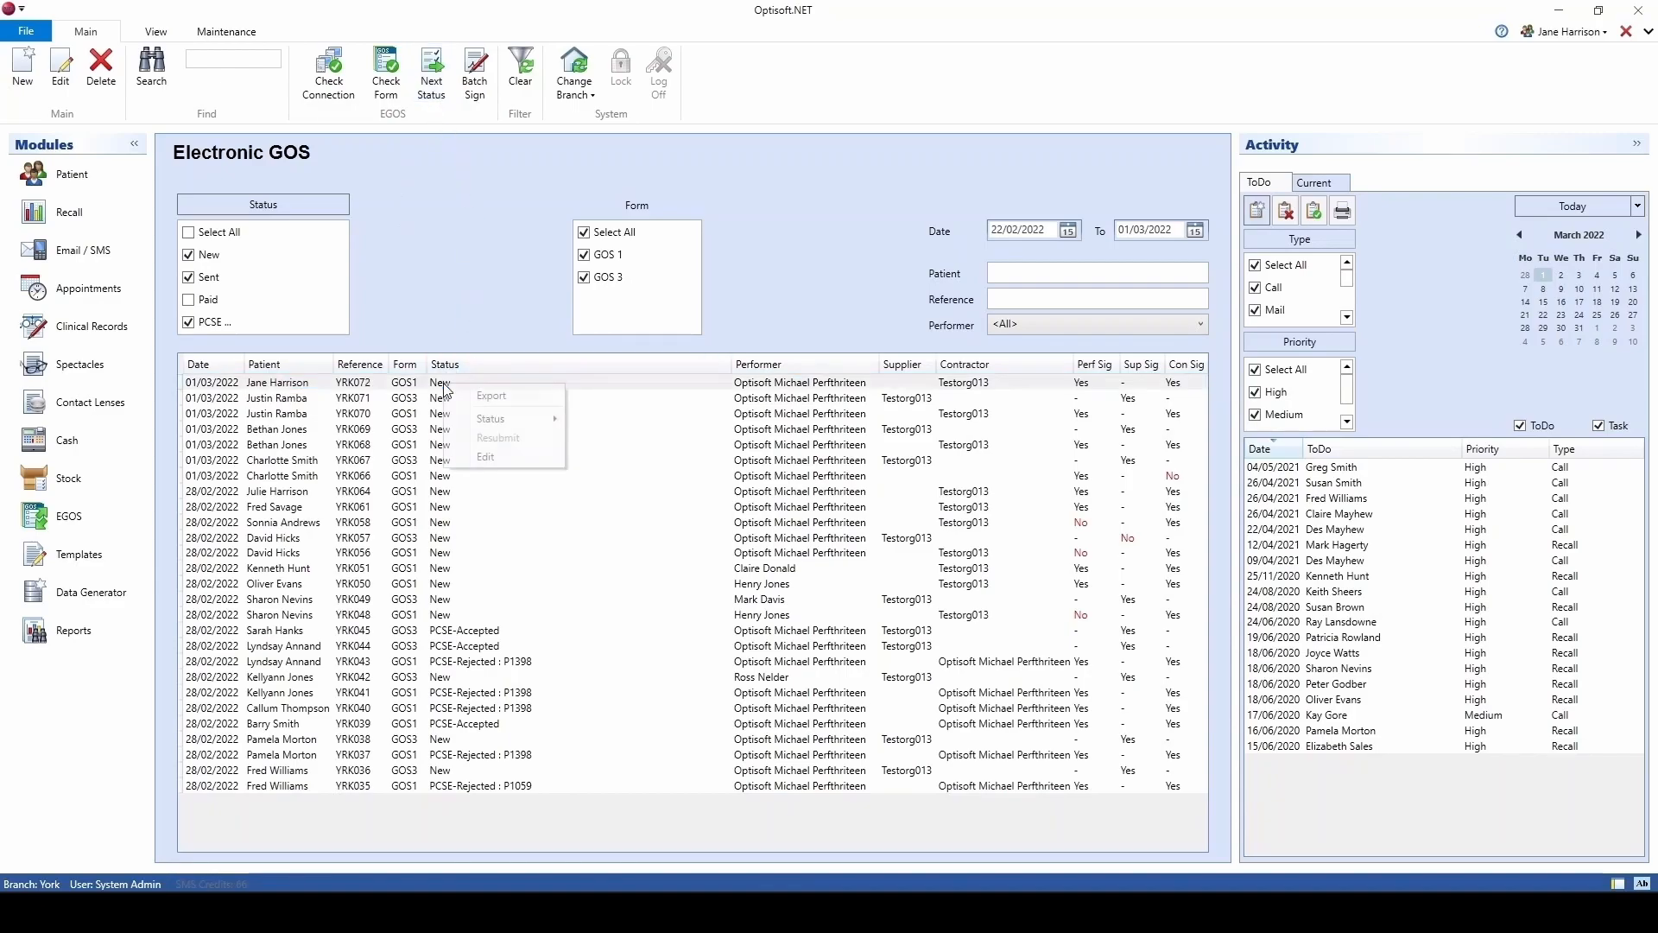
pyautogui.moveTo(518, 419)
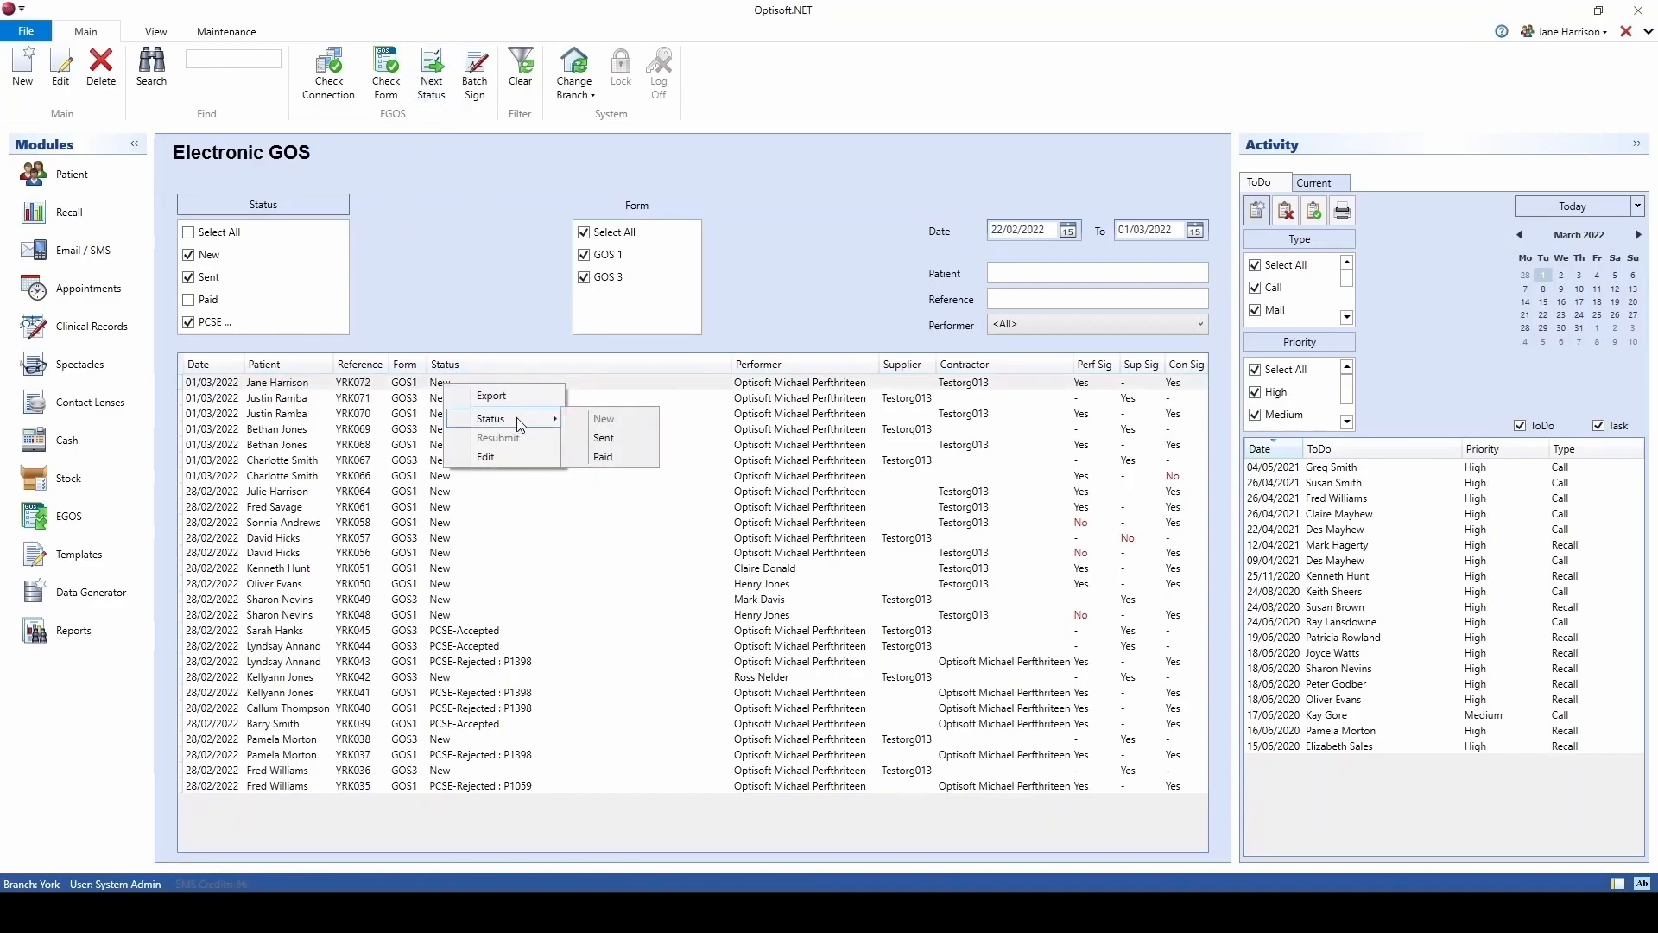
pyautogui.click(634, 438)
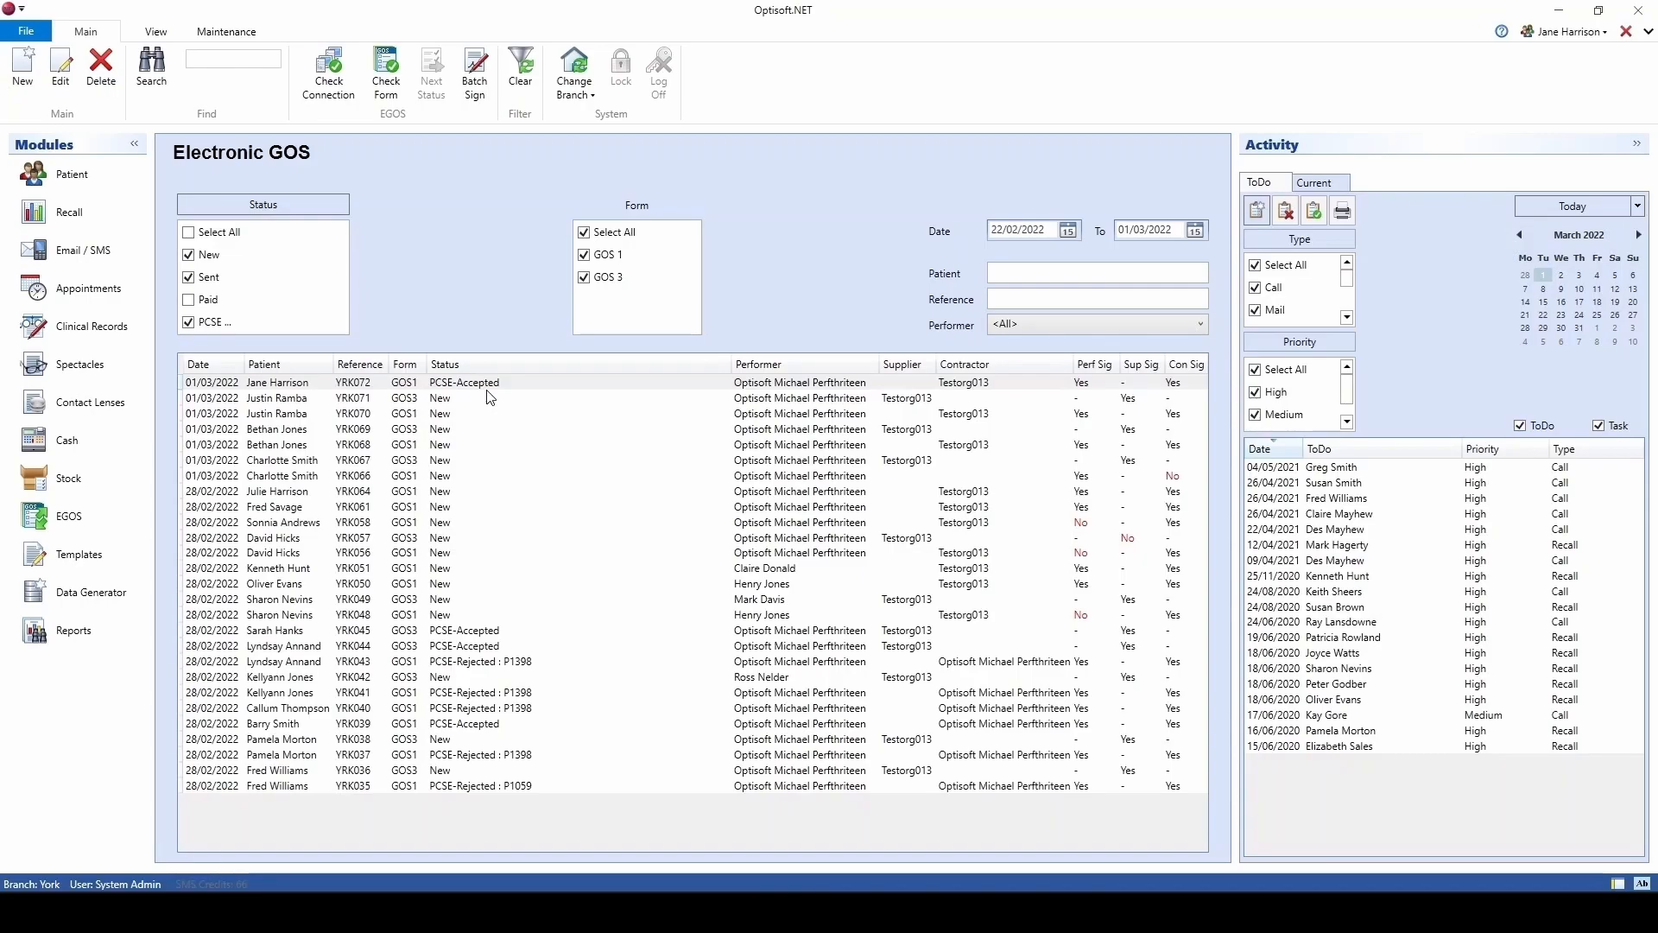
# Step: Start a new GOS3 claim, choose its performer, and save the details
pyautogui.click(20, 95)
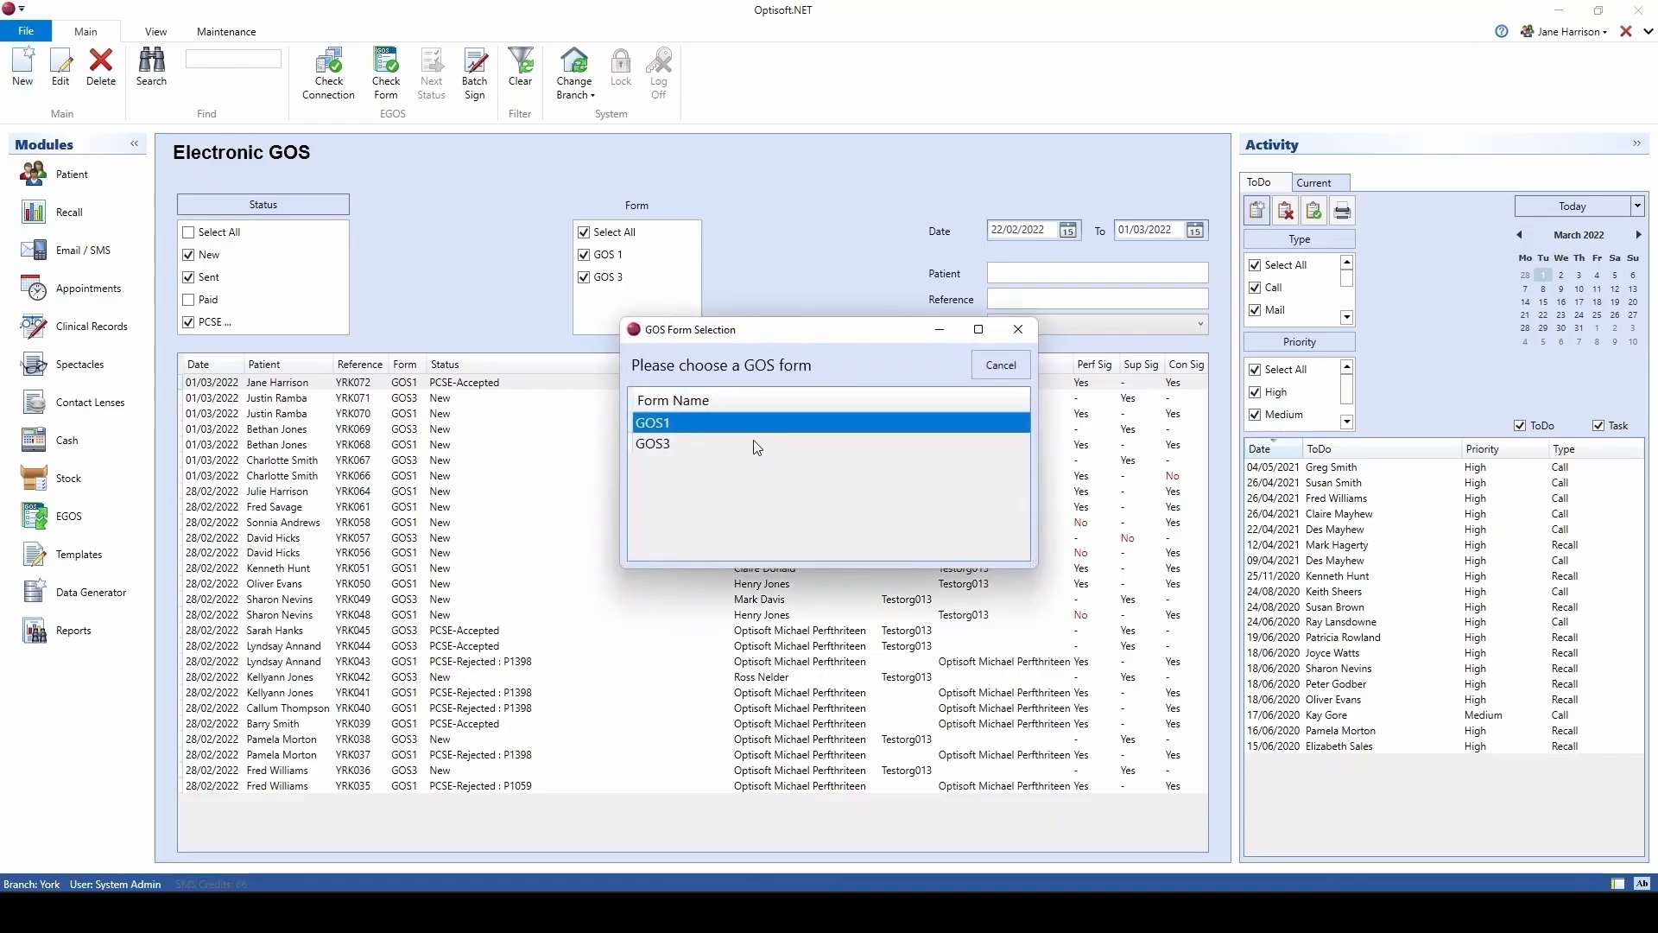
pyautogui.doubleClick(755, 444)
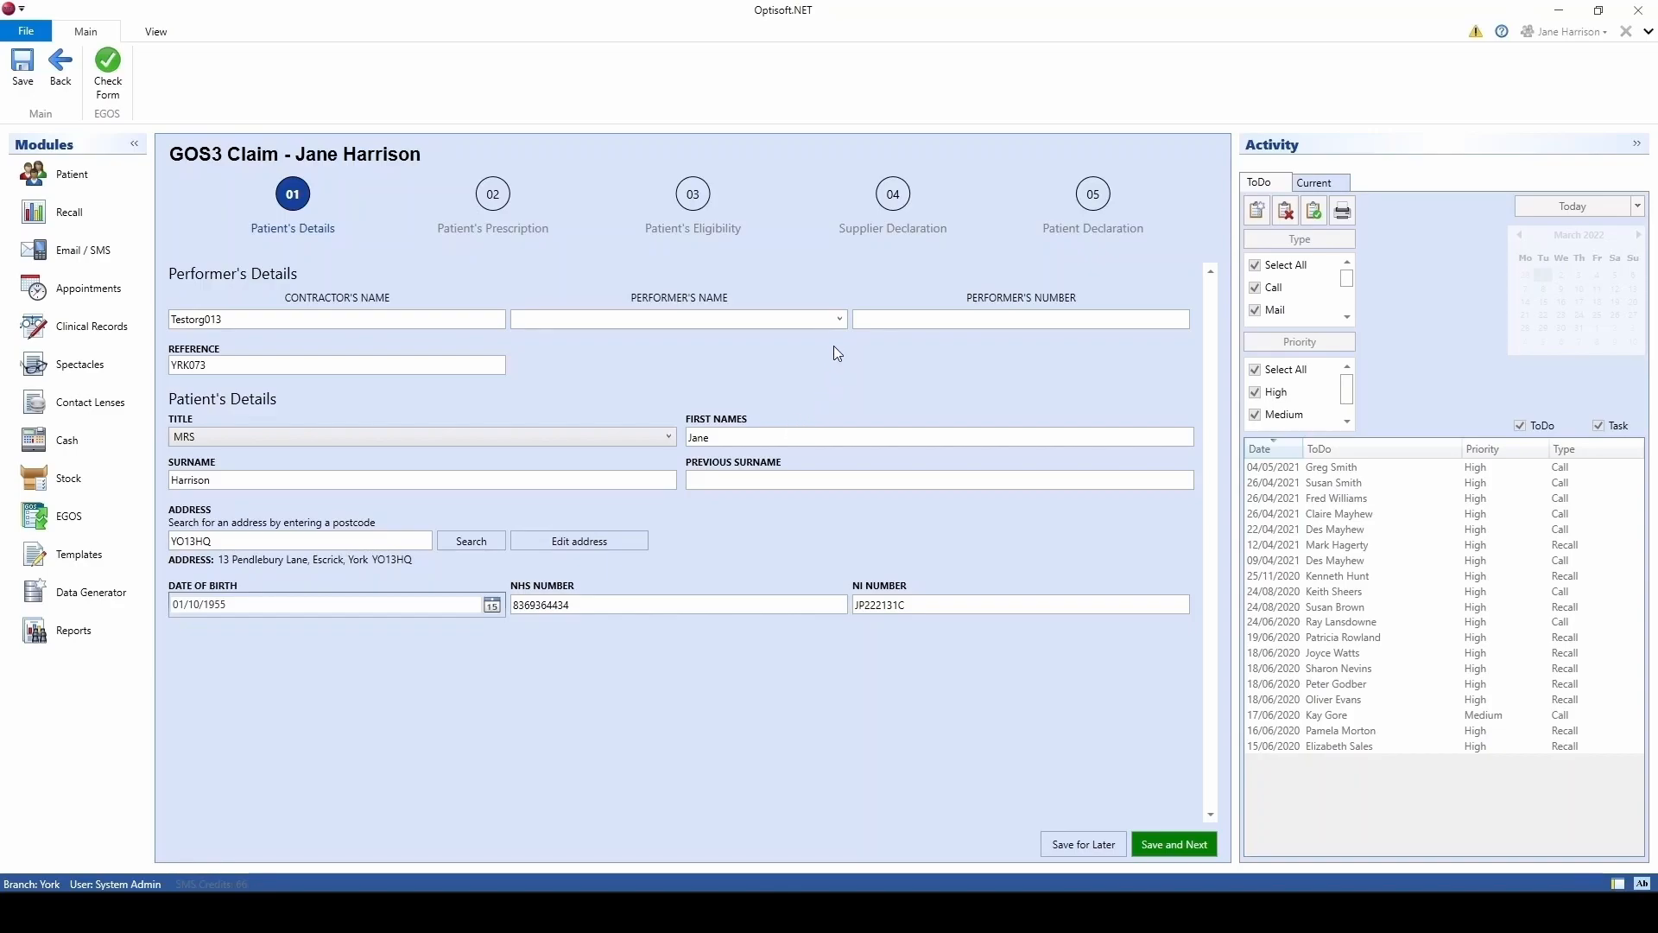
pyautogui.click(837, 320)
pyautogui.click(643, 411)
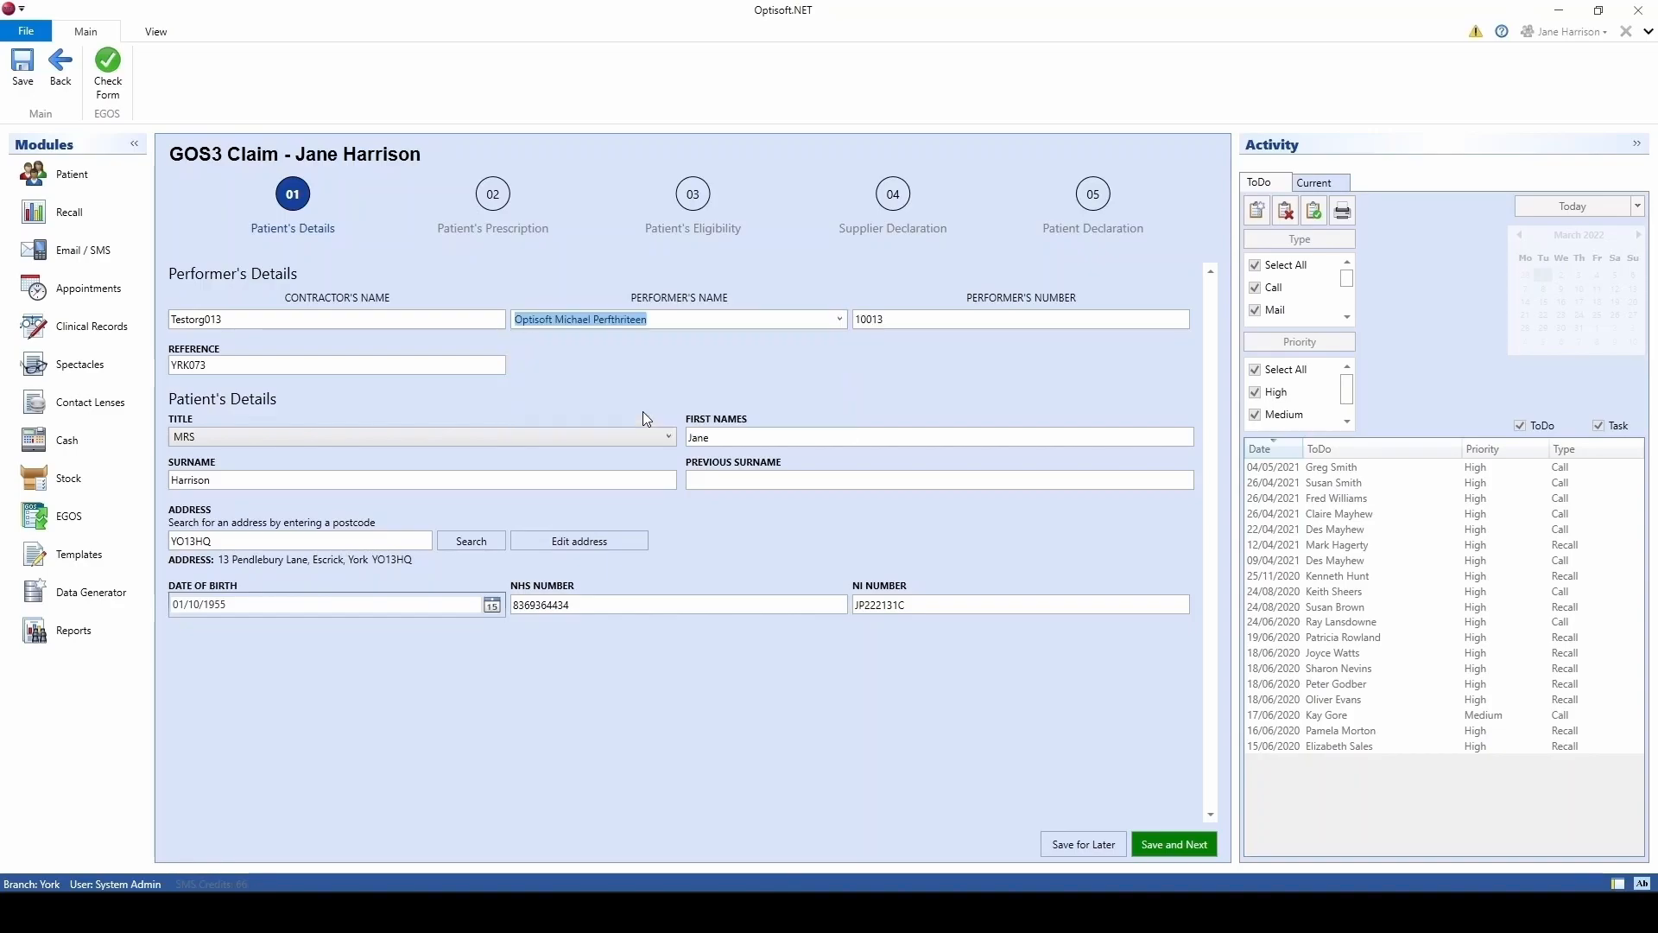
pyautogui.click(1169, 846)
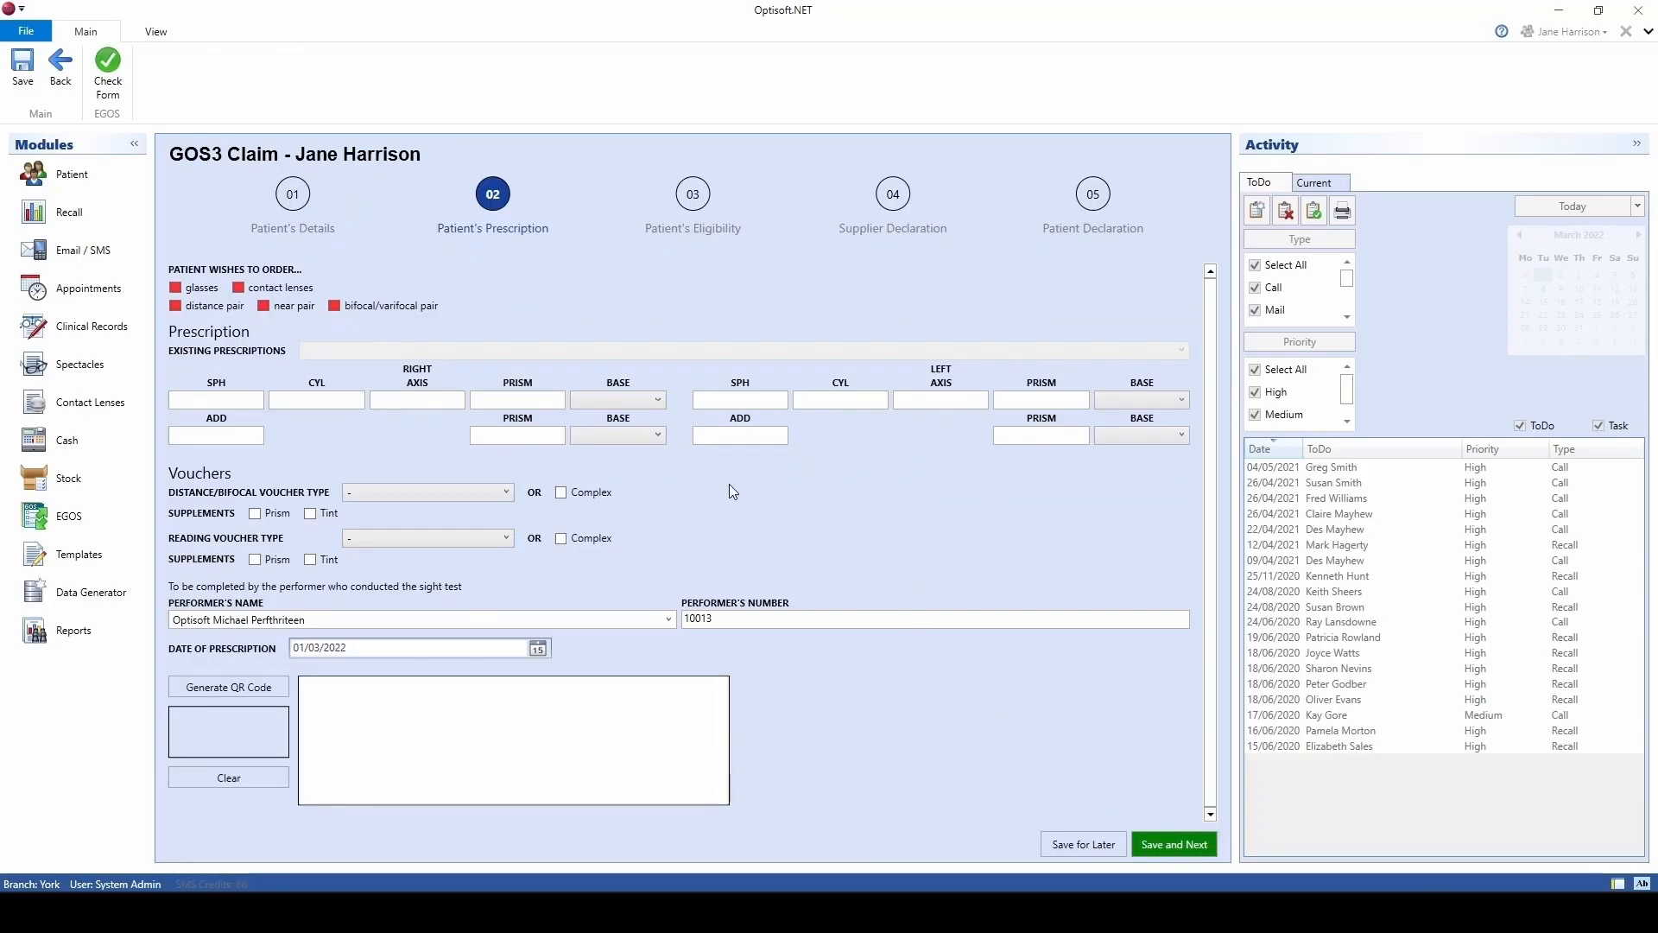
# Step: Order glasses as a distance pair from the 08/06/2020 prescription and sign as performer
pyautogui.click(196, 288)
pyautogui.click(196, 306)
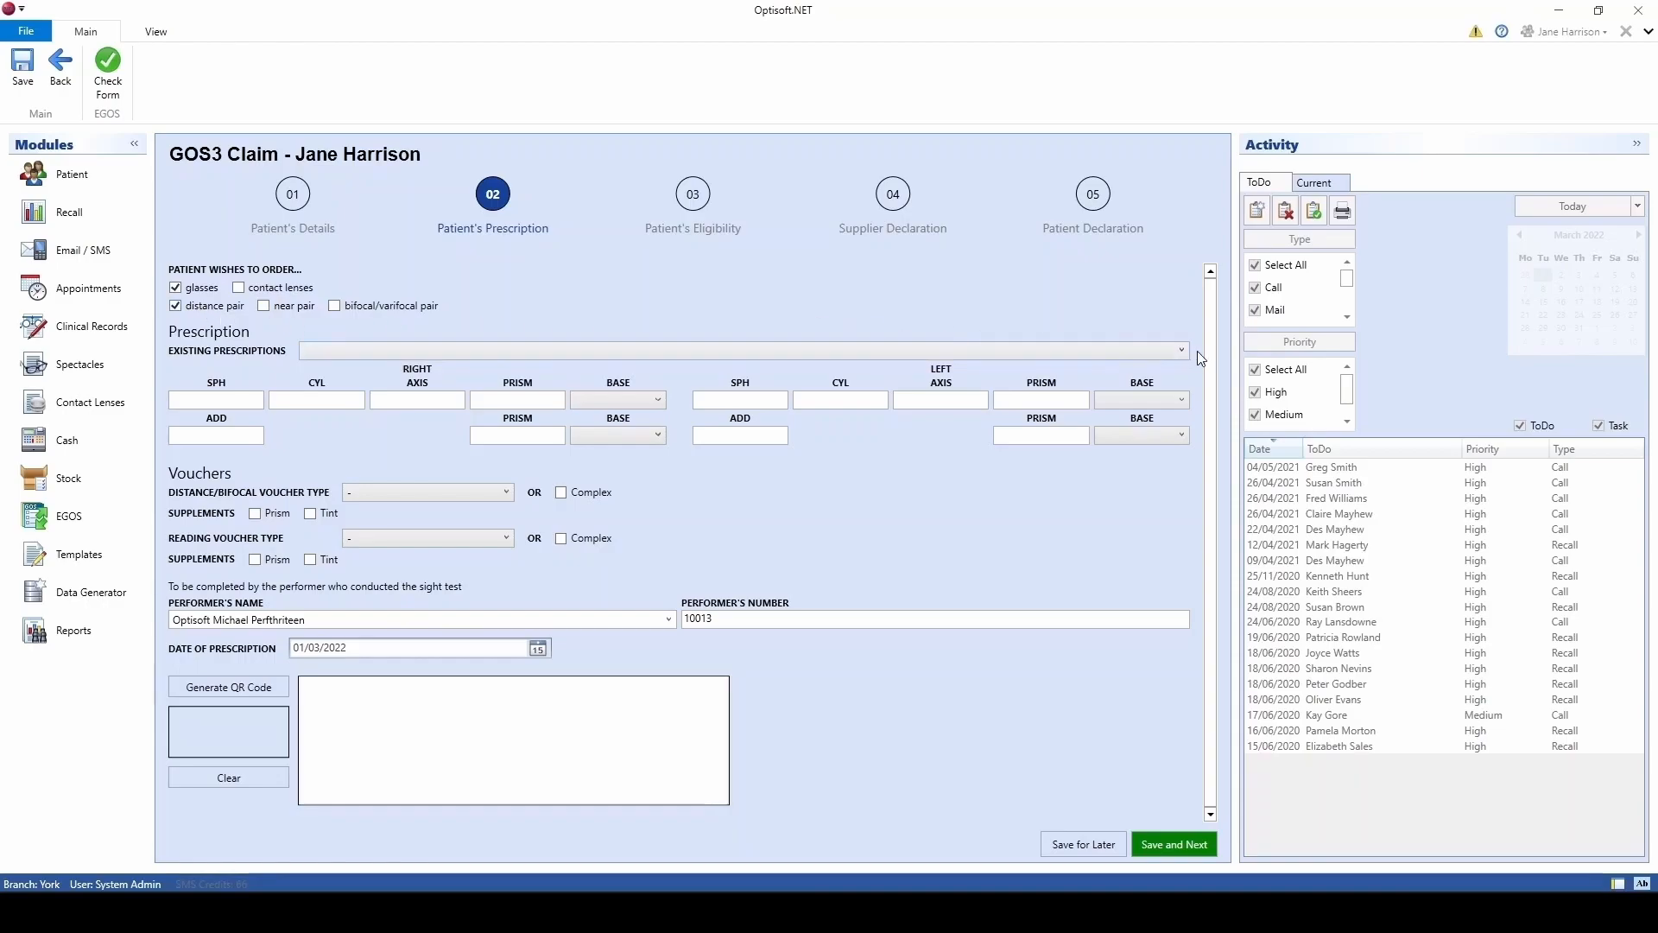
pyautogui.click(1171, 353)
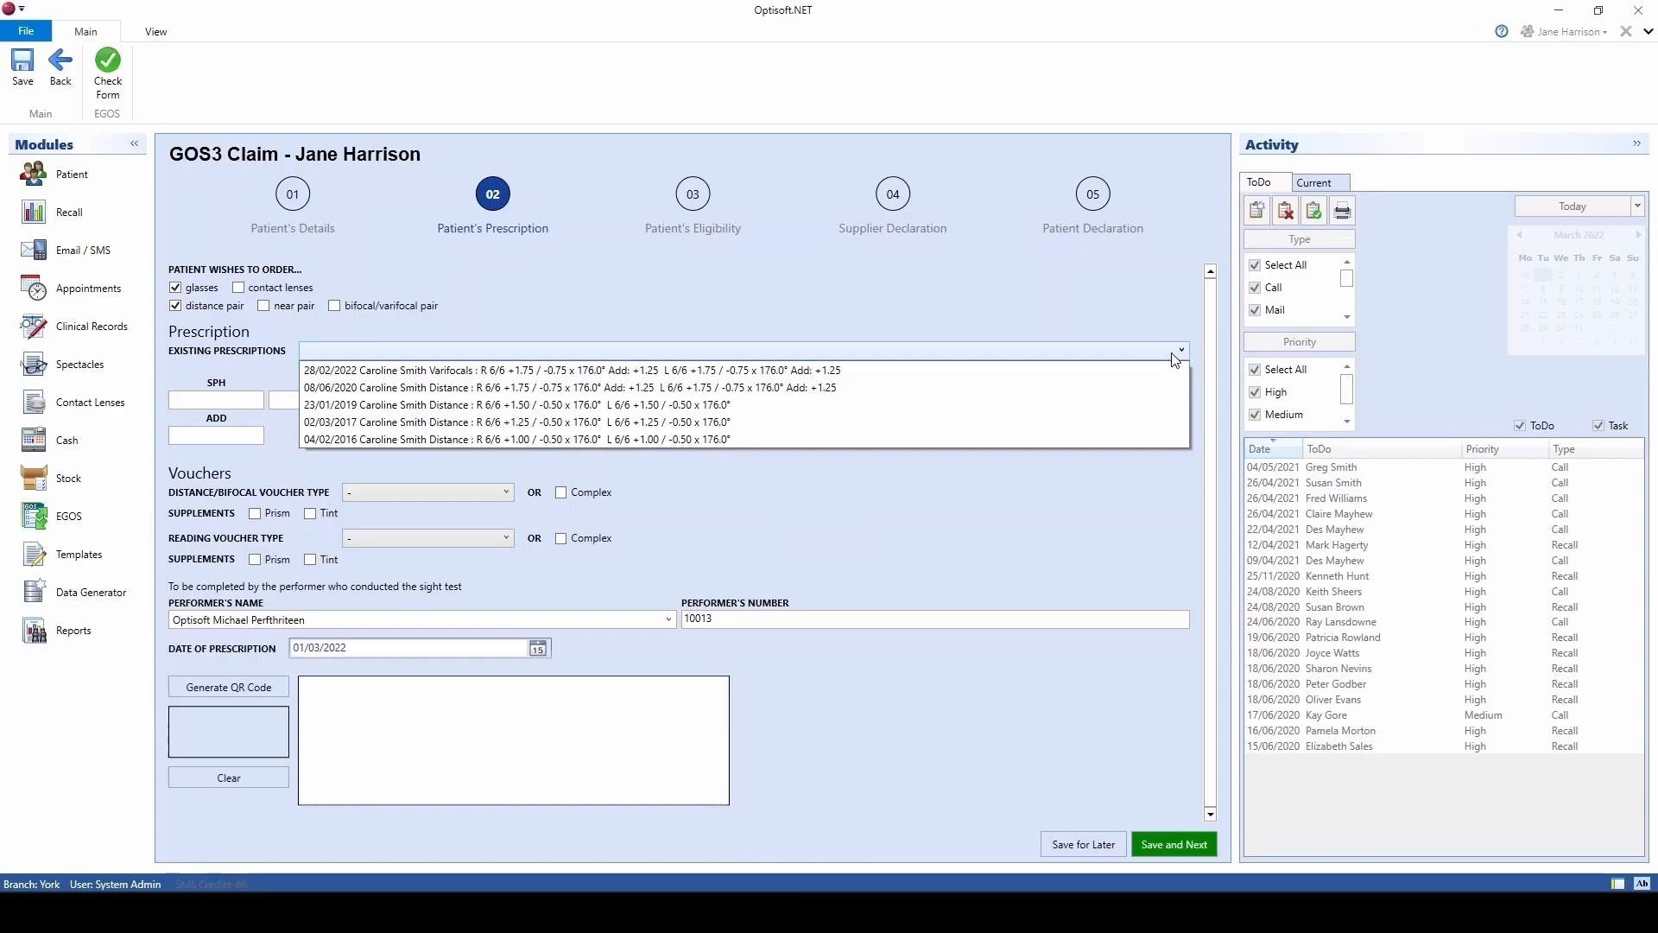
pyautogui.click(510, 388)
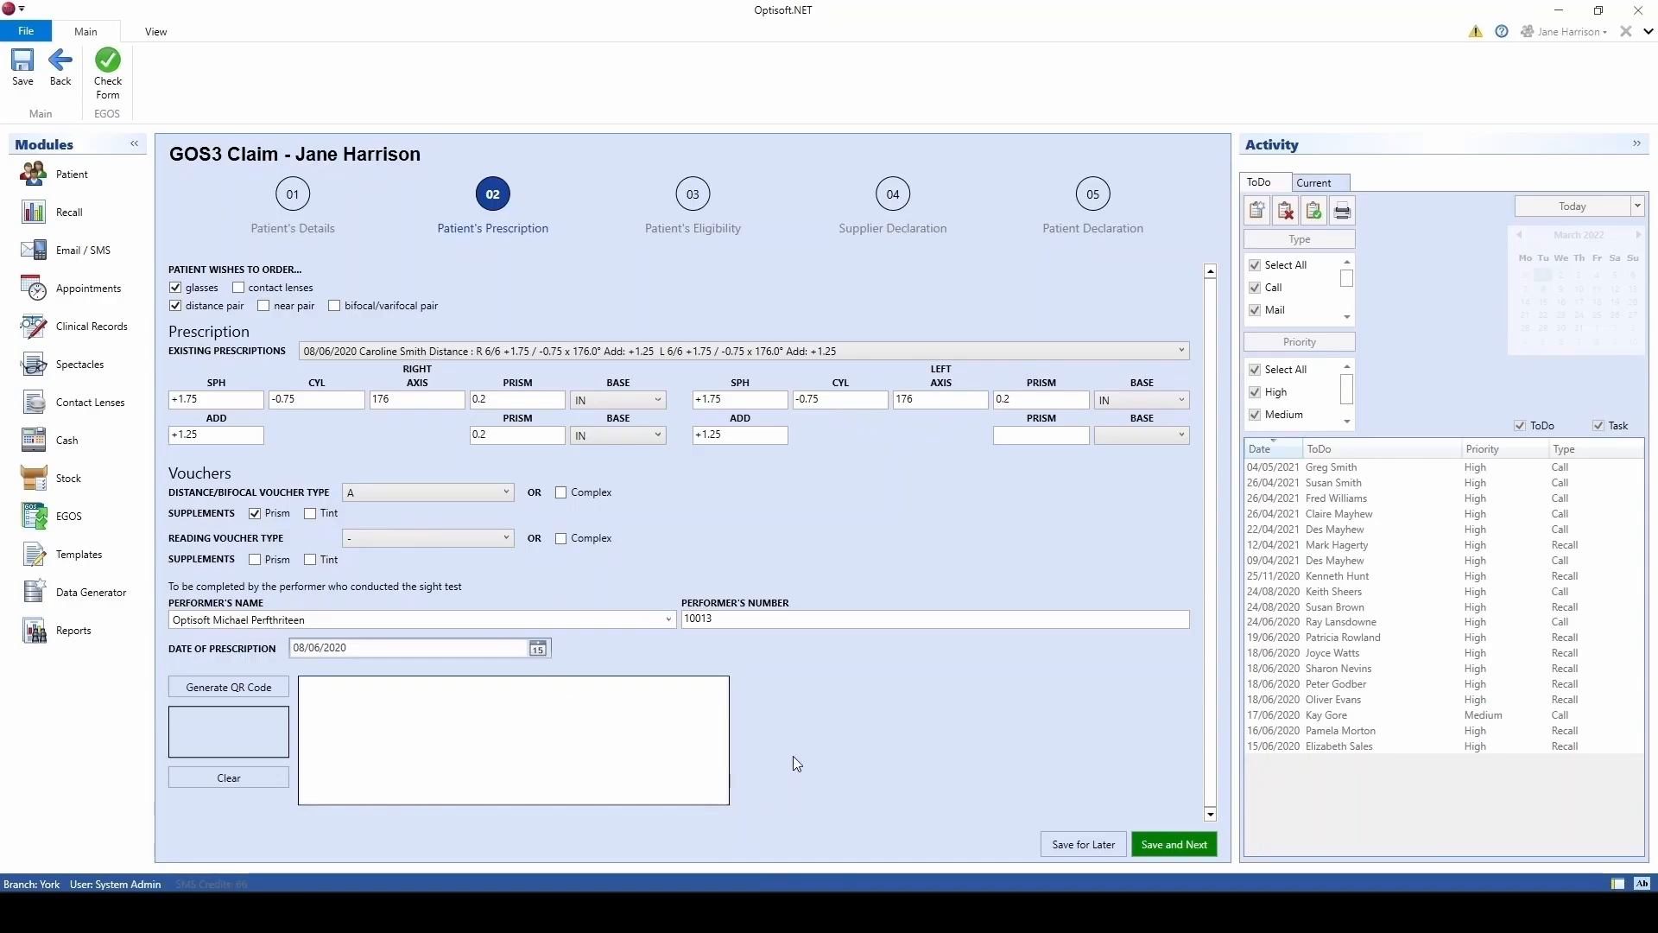
pyautogui.moveTo(442, 745); pyautogui.dragTo(608, 731)
# Step: Mark the patient as the benefit recipient with eligibility evidence seen
pyautogui.click(1172, 845)
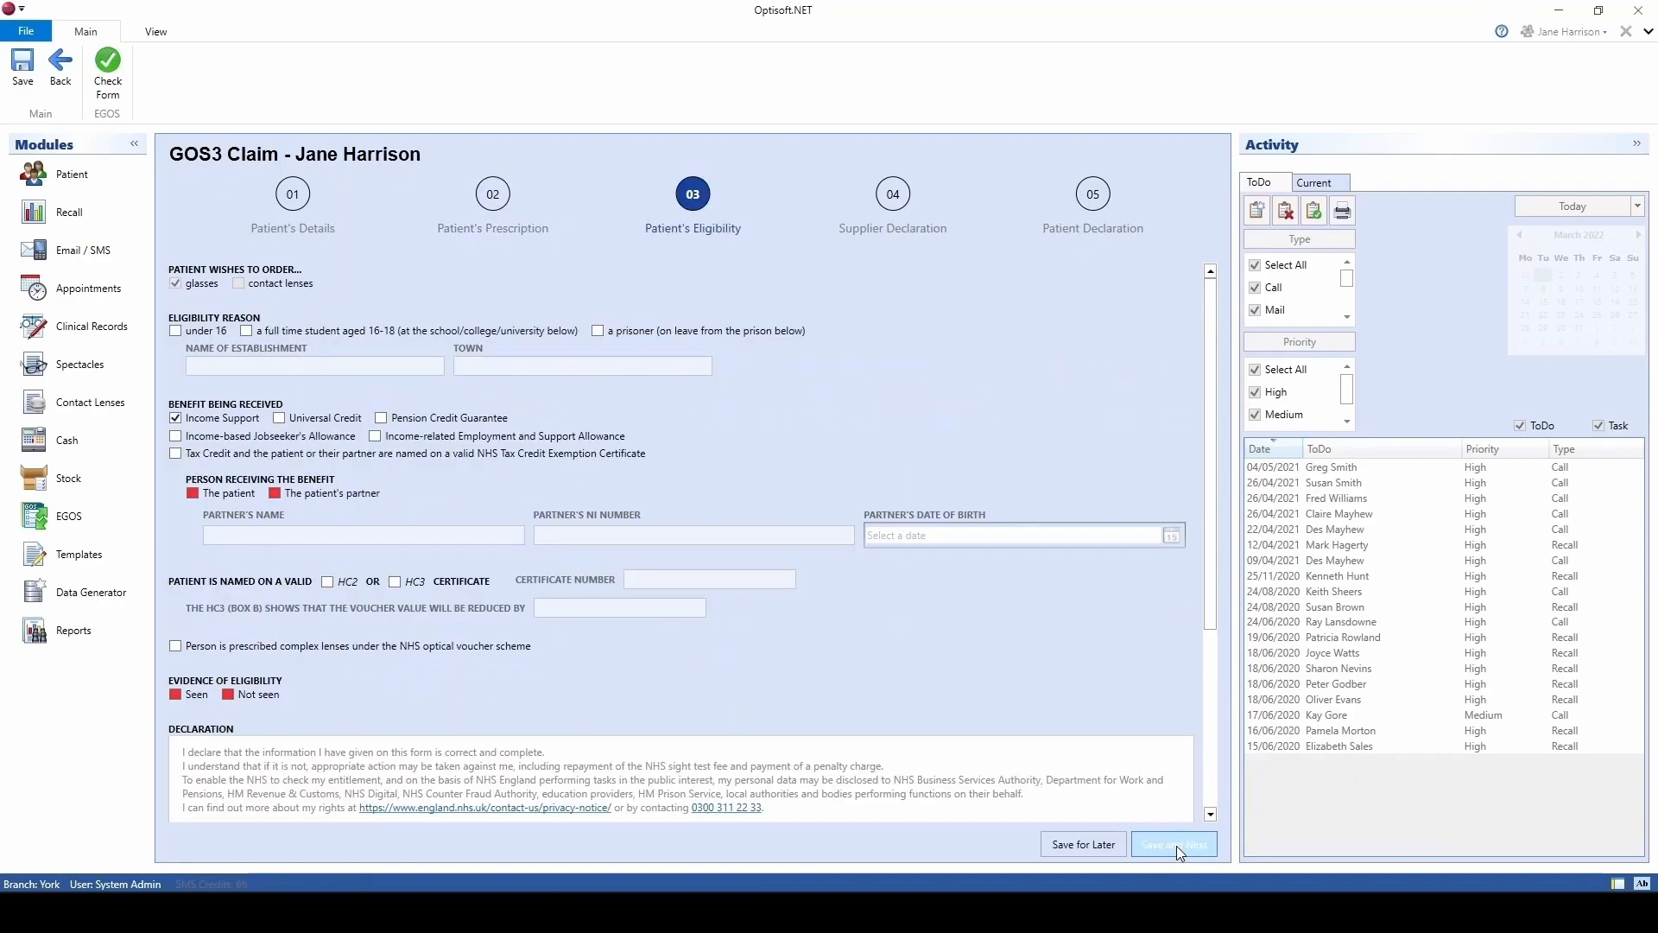
pyautogui.click(190, 492)
pyautogui.click(176, 695)
pyautogui.click(1177, 844)
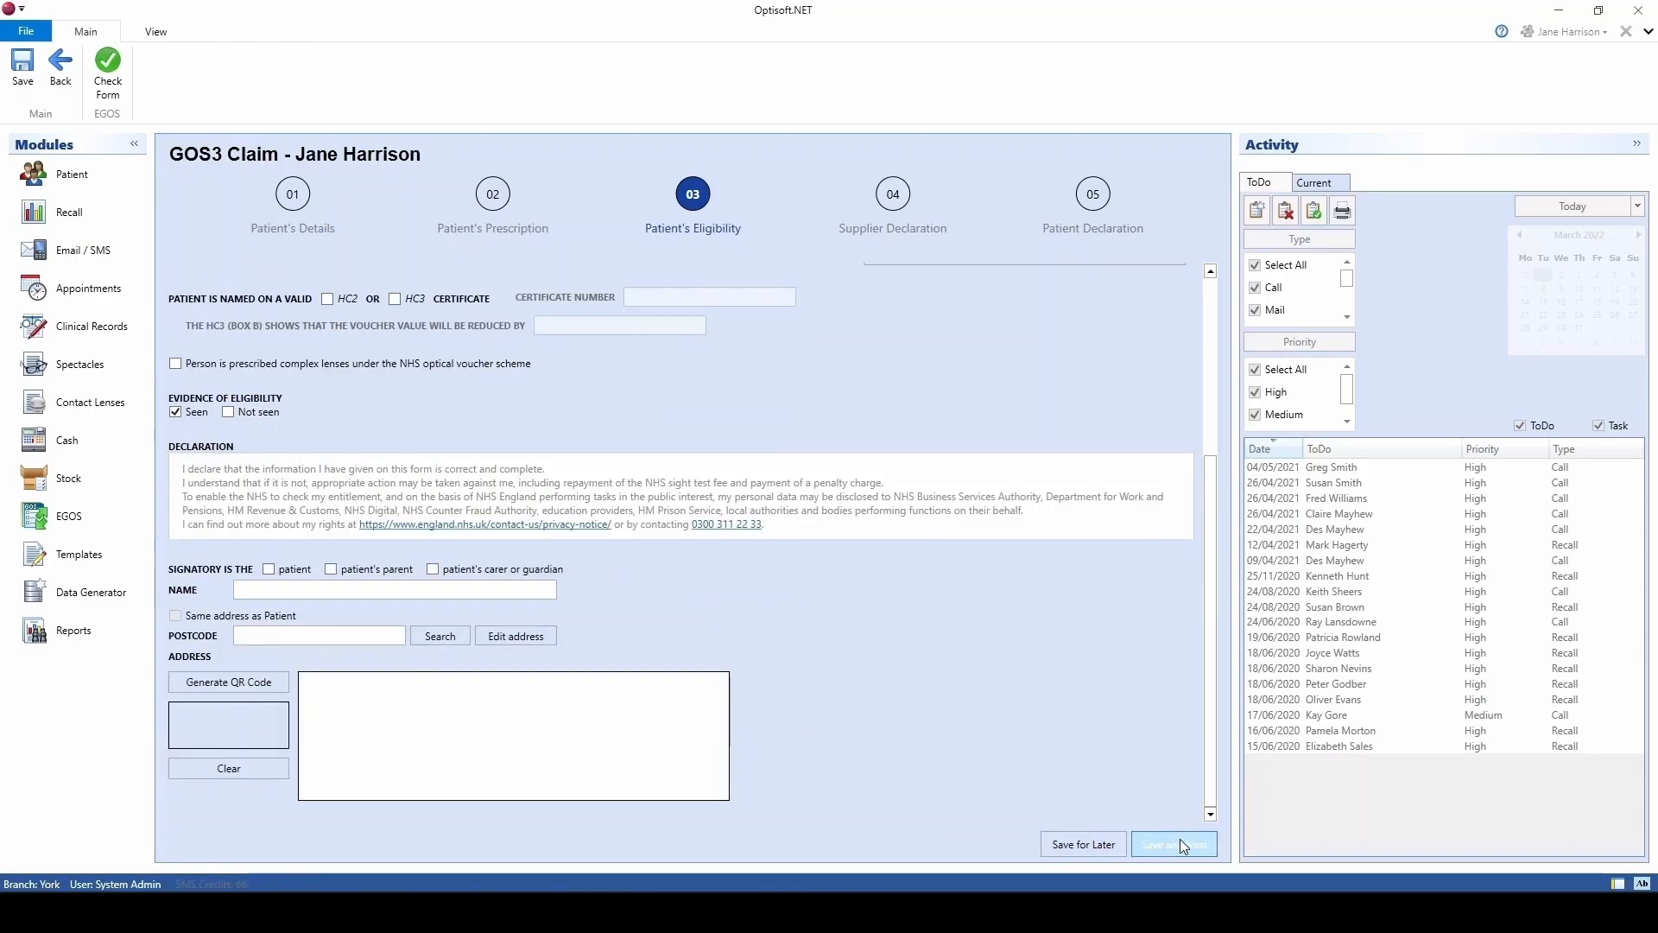
# Step: Sign the declaration as the patient and declare a new or changed prescription required
pyautogui.click(269, 570)
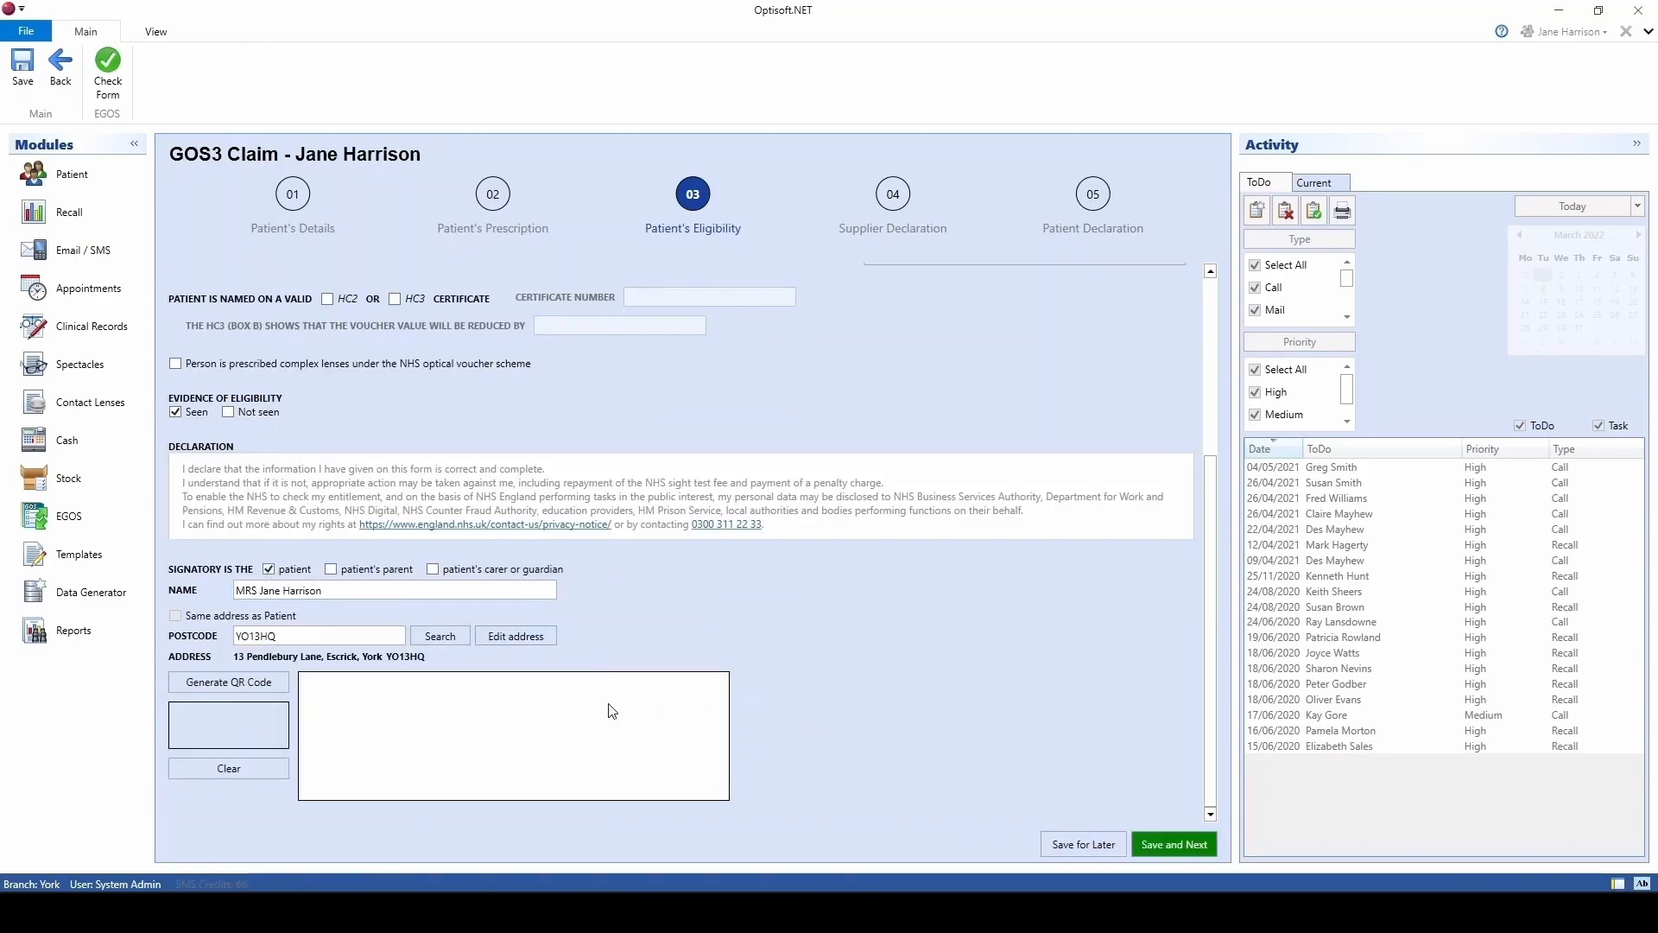
pyautogui.moveTo(422, 751); pyautogui.dragTo(609, 741)
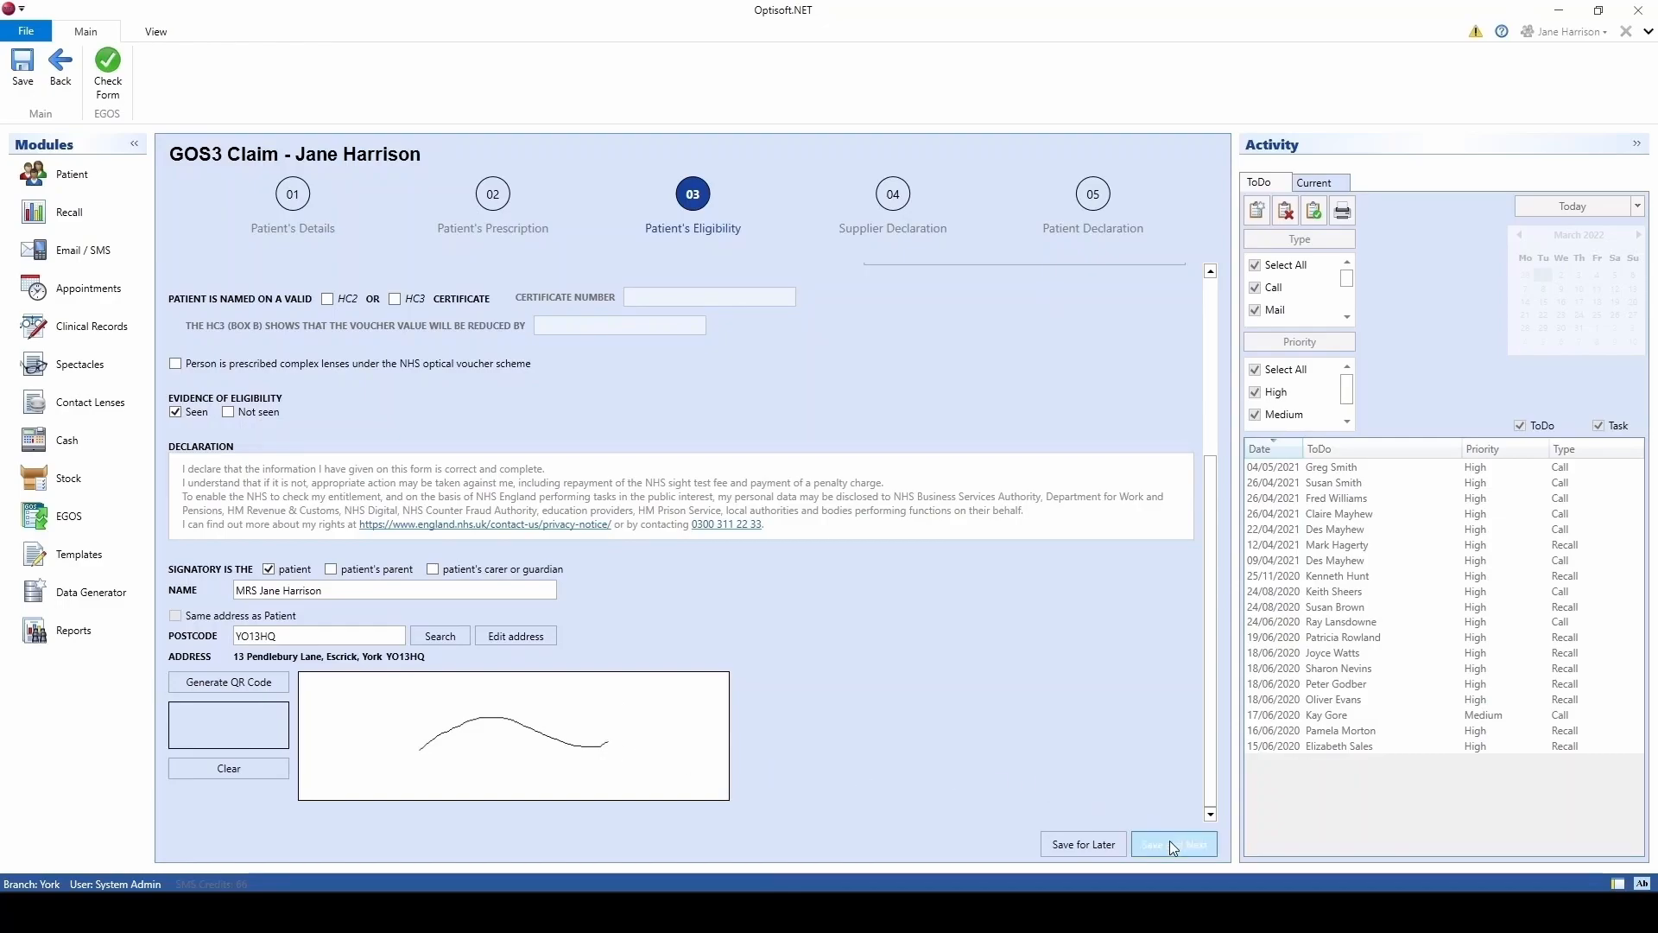
pyautogui.click(1172, 844)
pyautogui.click(175, 696)
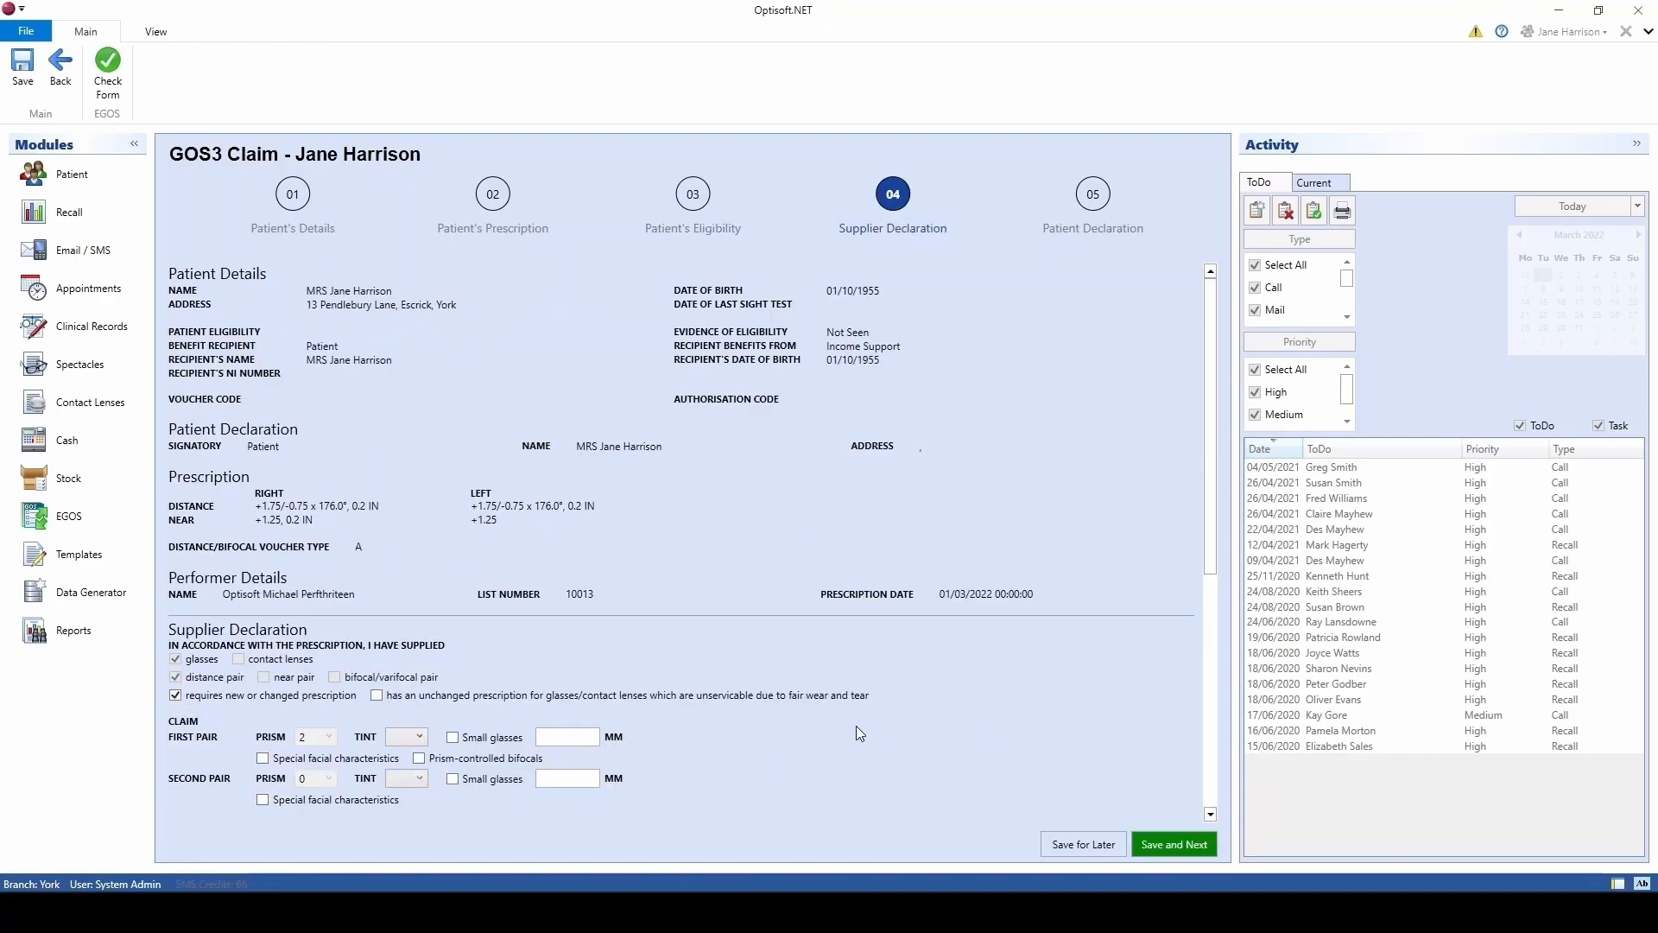
# Step: Enter 01/03/2022 as the First Pair Supplied On date and finish the GOS3 claim
pyautogui.scroll(-5, 856, 725)
pyautogui.scroll(-3, 858, 734)
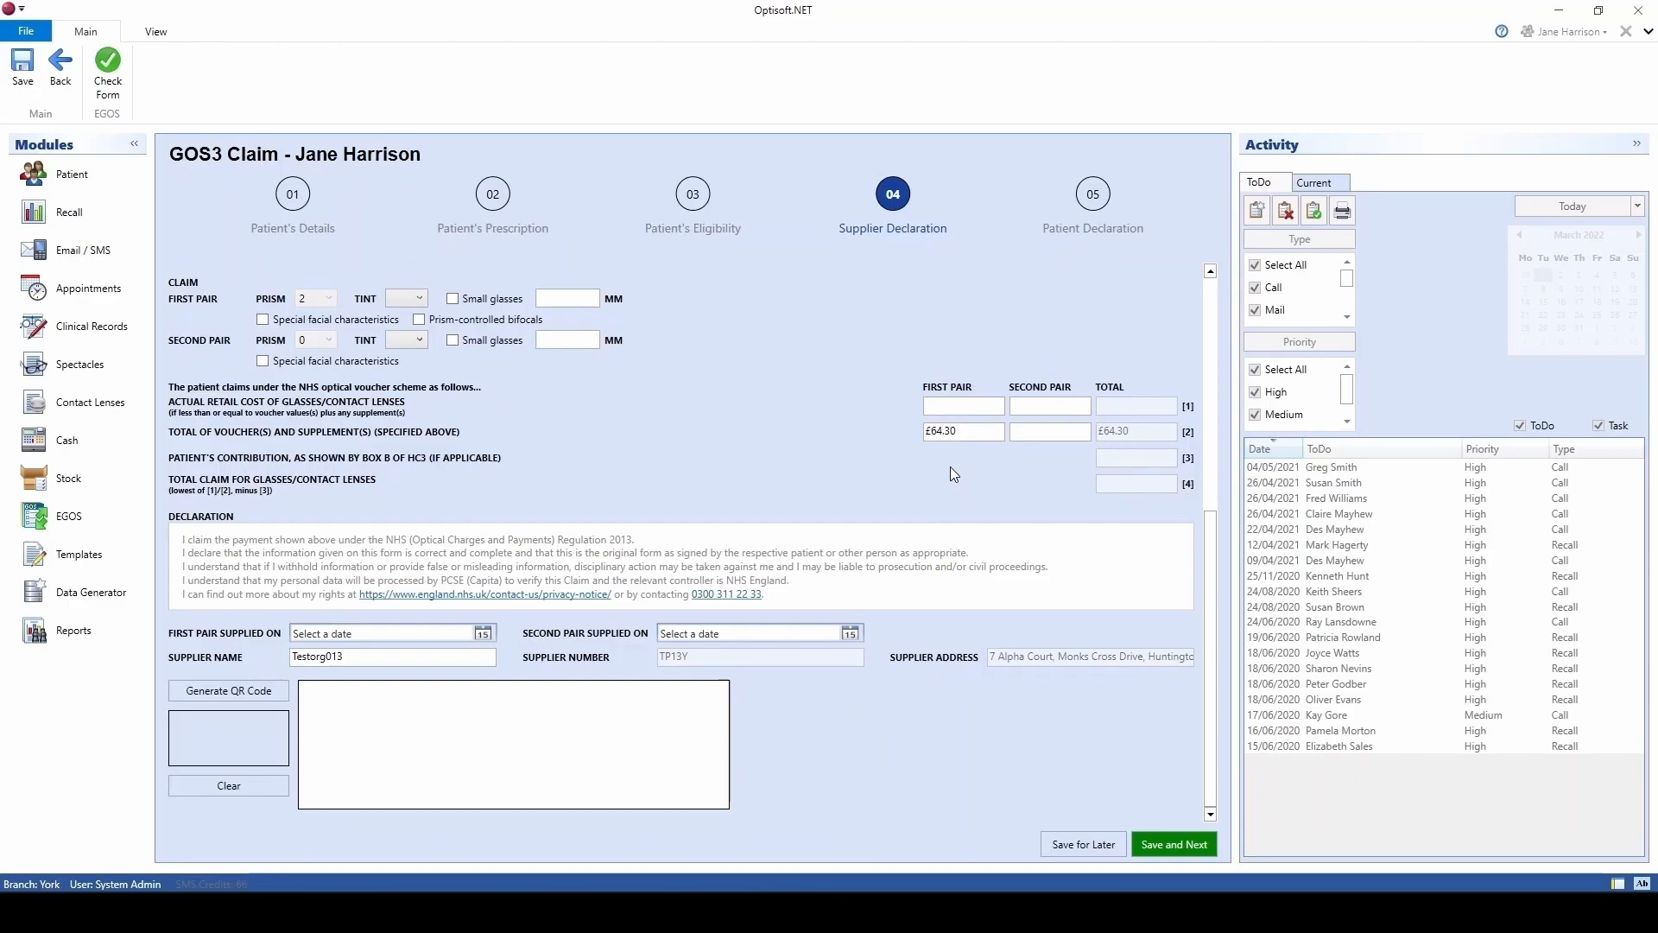
pyautogui.click(482, 634)
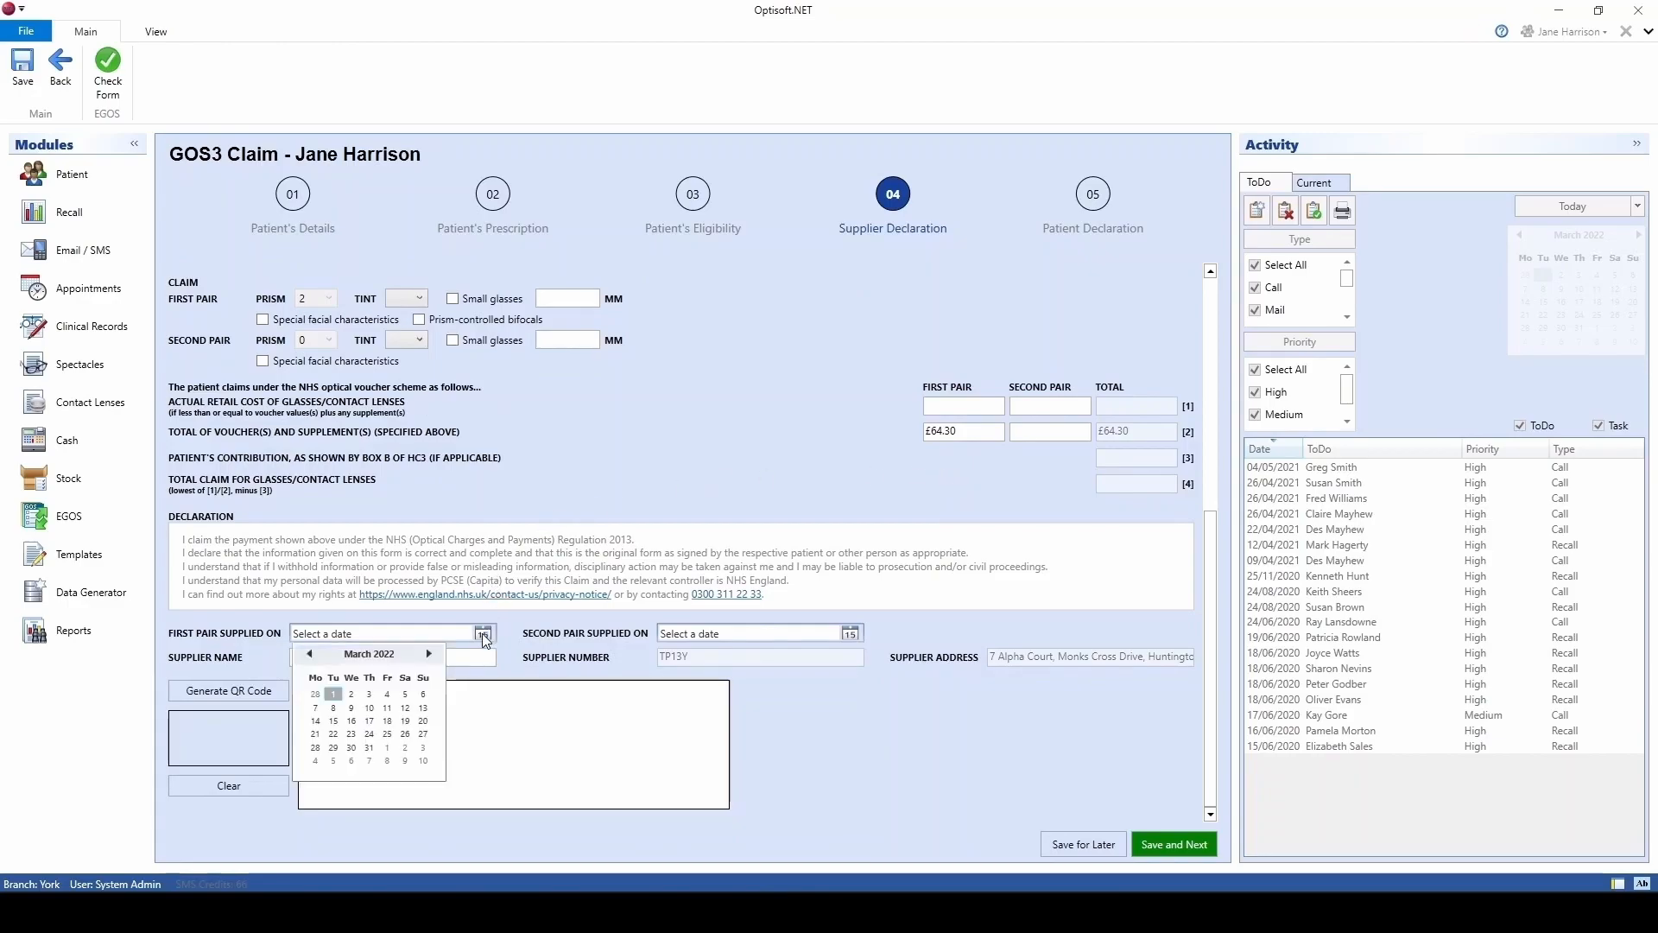
pyautogui.click(336, 696)
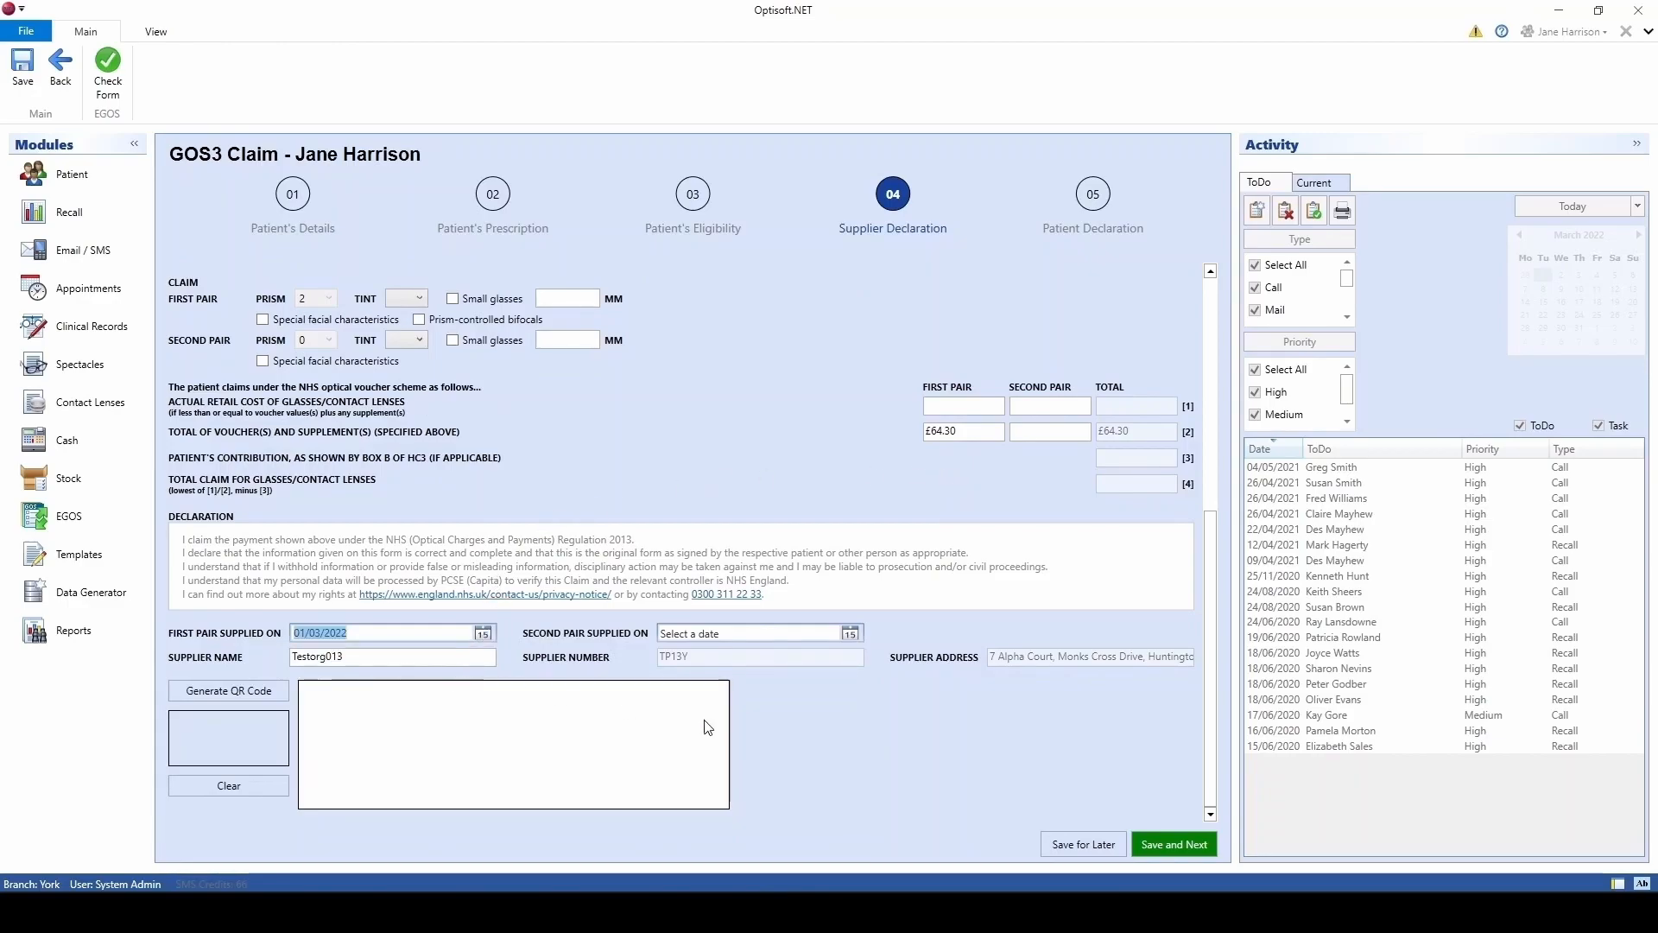
pyautogui.click(1138, 845)
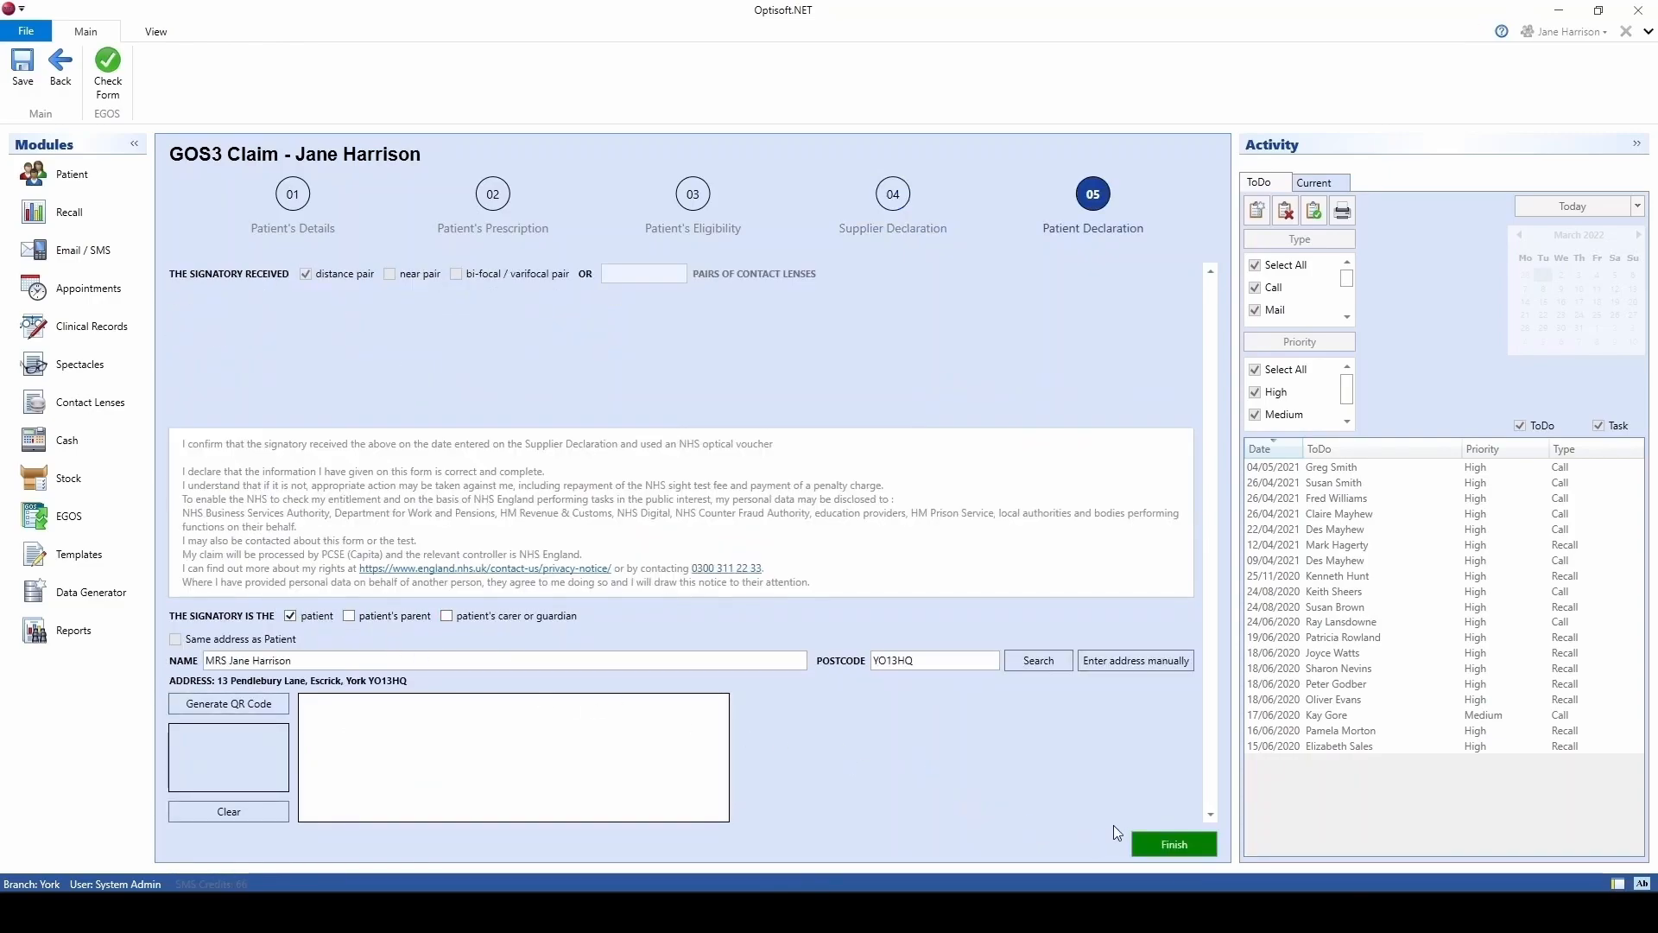
pyautogui.click(1148, 839)
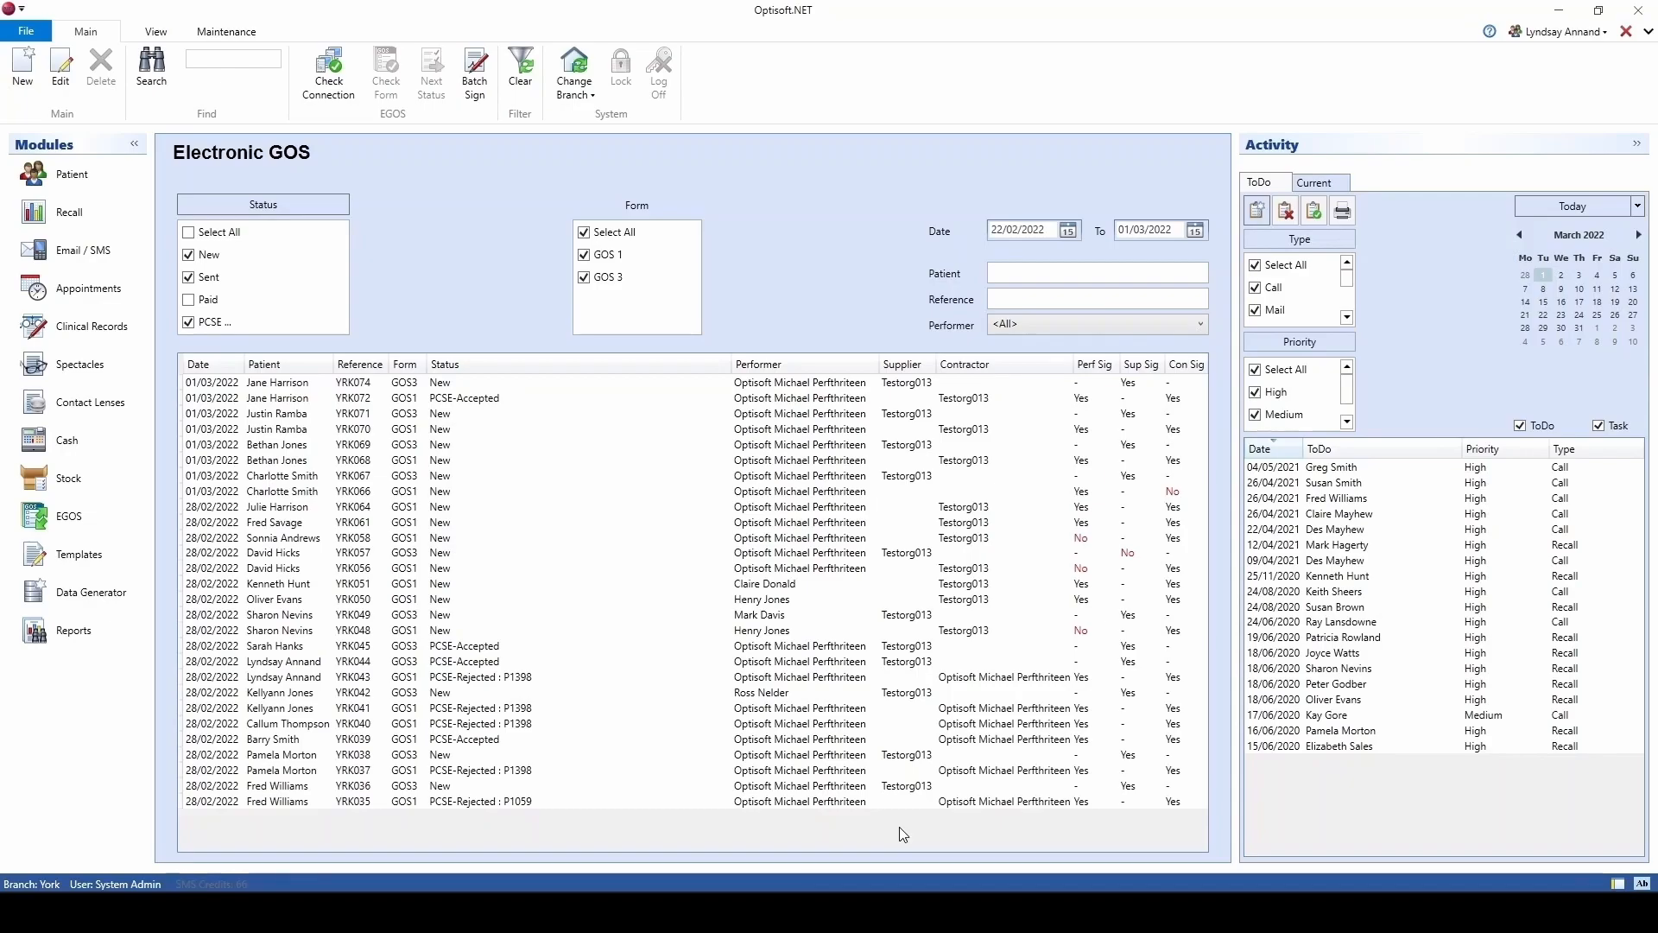
# Step: Change the new GOS3 claim's status to Sent
pyautogui.rightClick(449, 383)
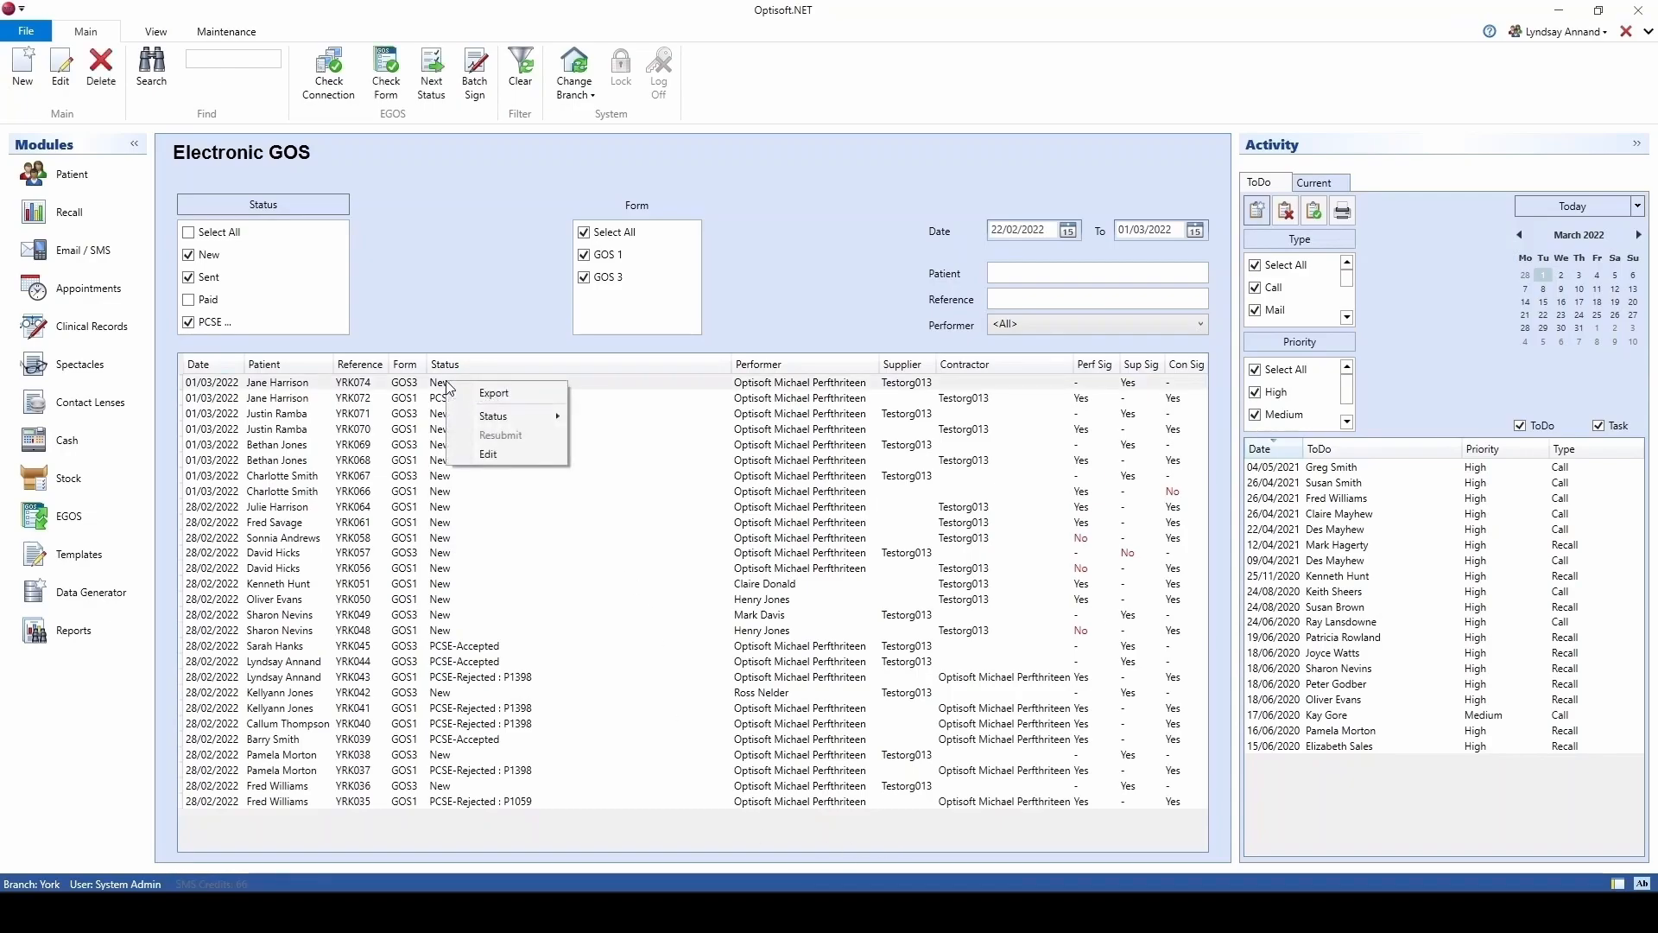
pyautogui.moveTo(519, 417)
pyautogui.click(605, 436)
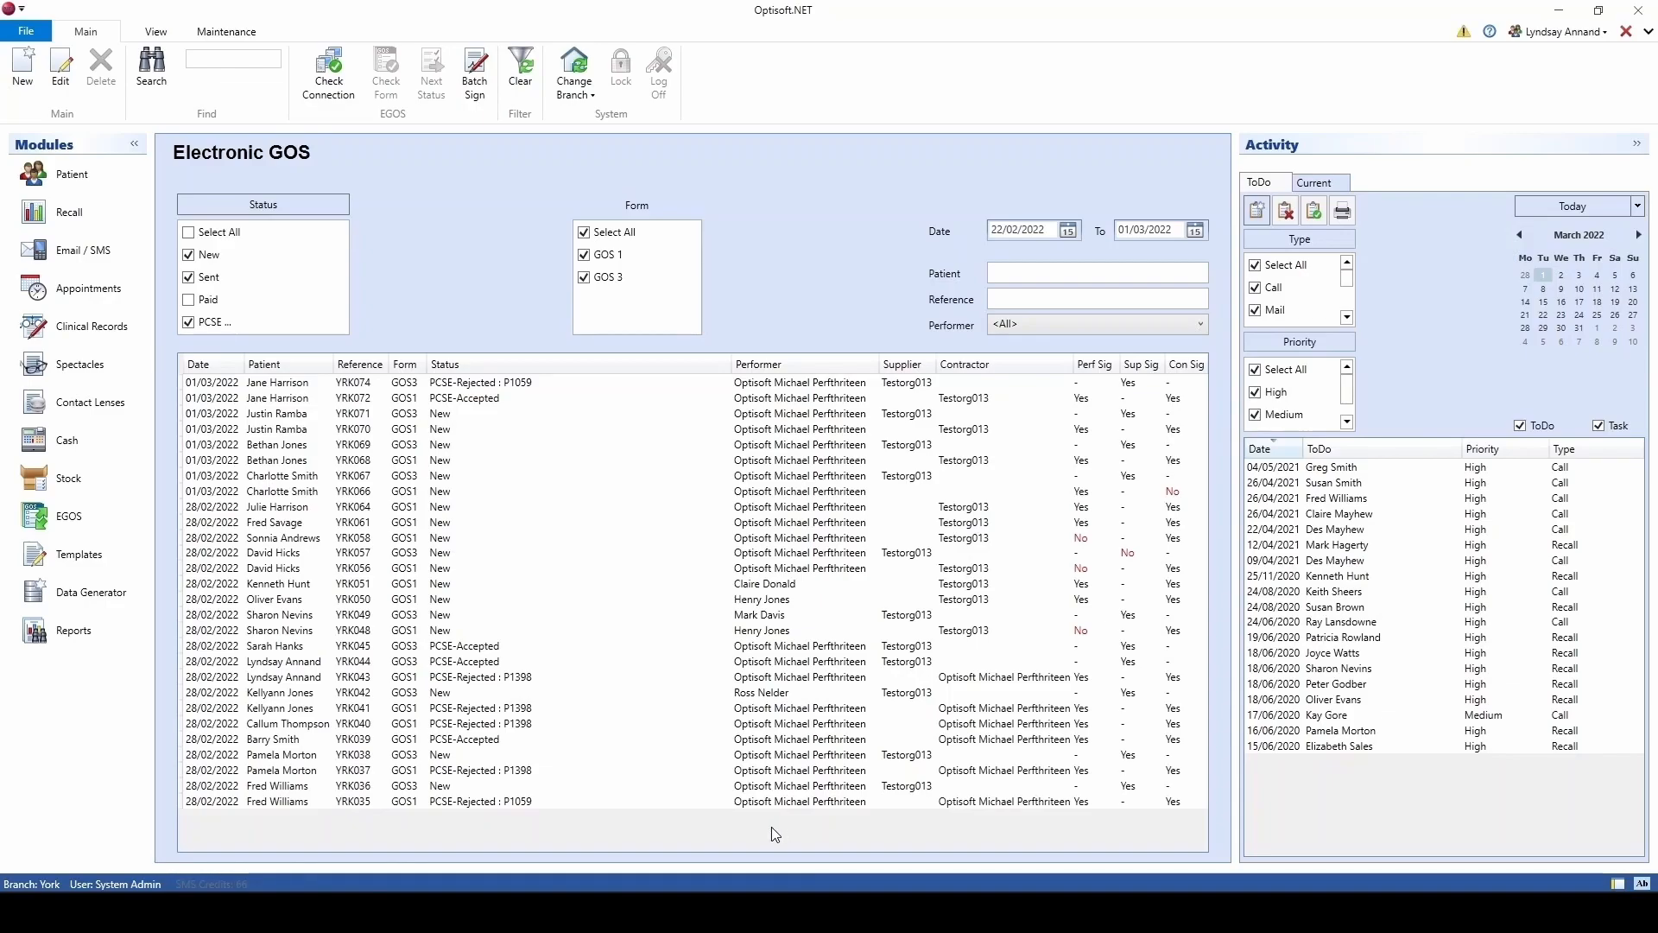
# Step: Sign the supplier declaration on the rejected GOS3 claim, save it, and resubmit it
pyautogui.click(487, 386)
pyautogui.doubleClick(484, 380)
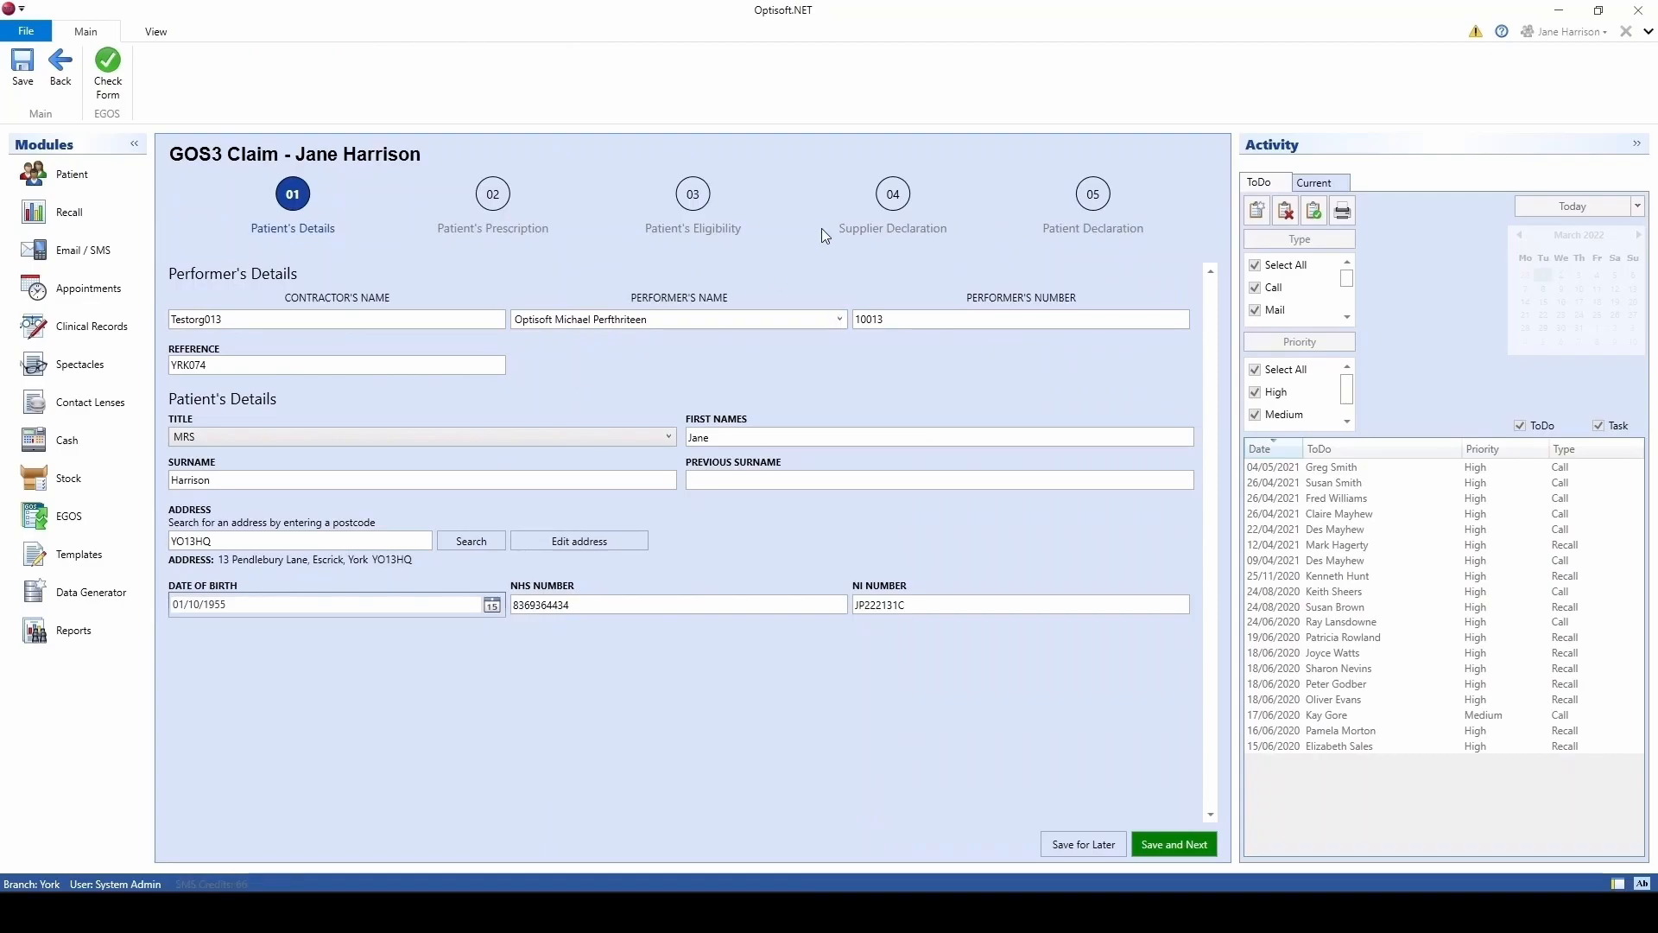
pyautogui.click(898, 198)
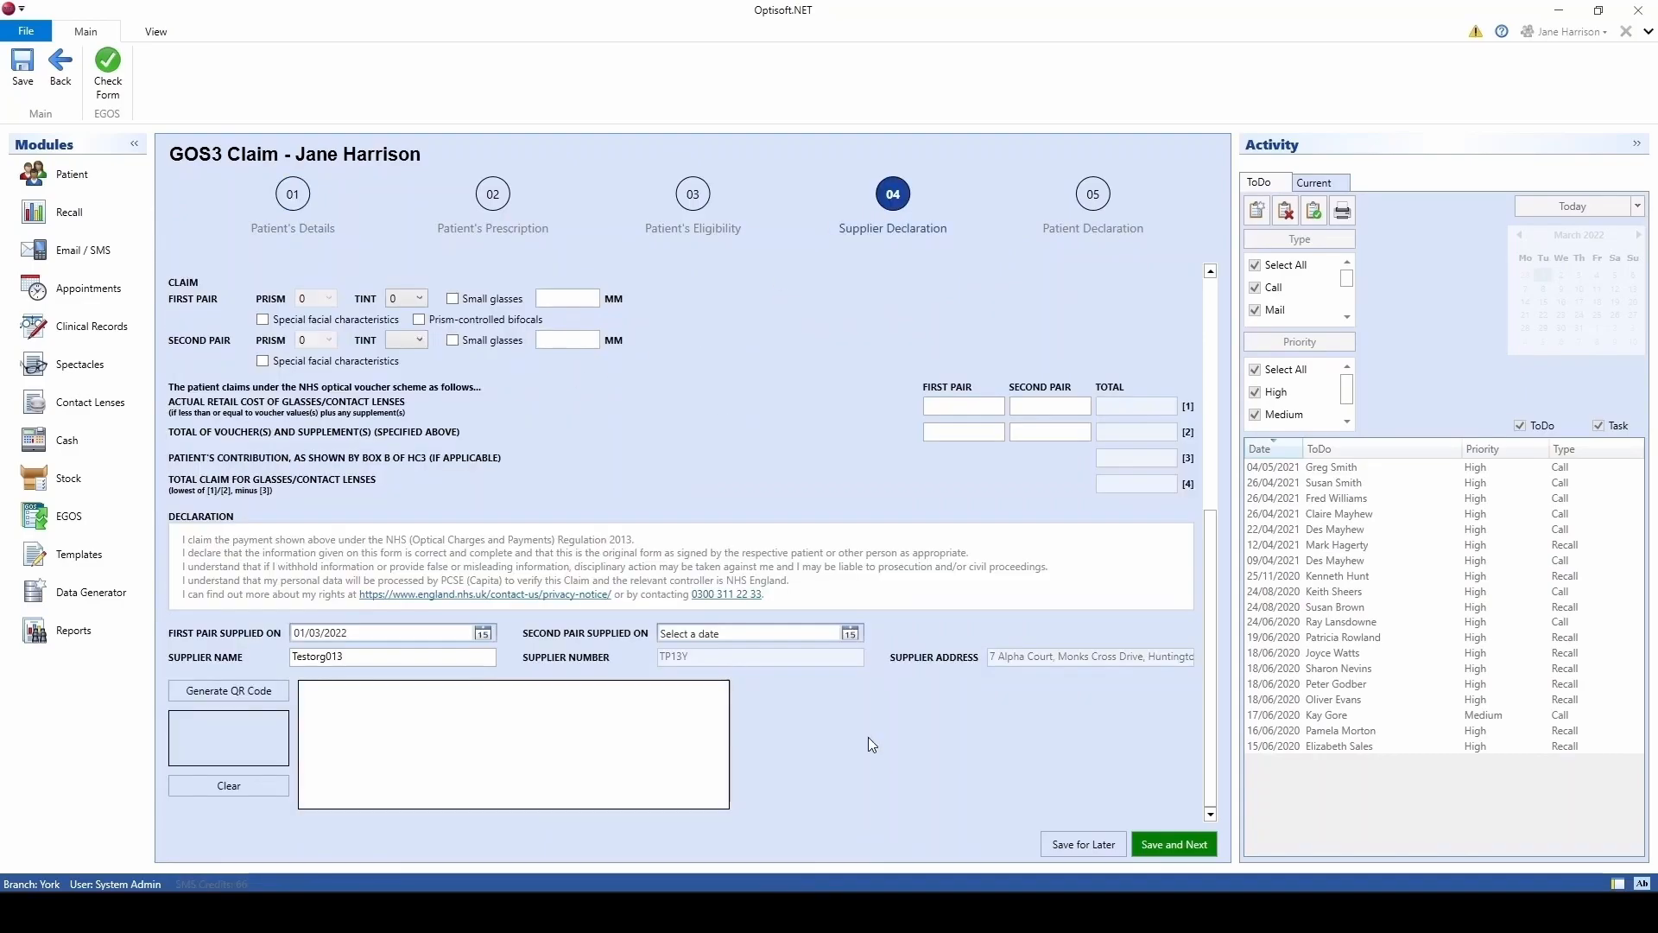
pyautogui.moveTo(417, 765)
pyautogui.mouseDown()
pyautogui.moveTo(558, 745)
pyautogui.moveTo(603, 763)
pyautogui.mouseUp()
pyautogui.click(1083, 844)
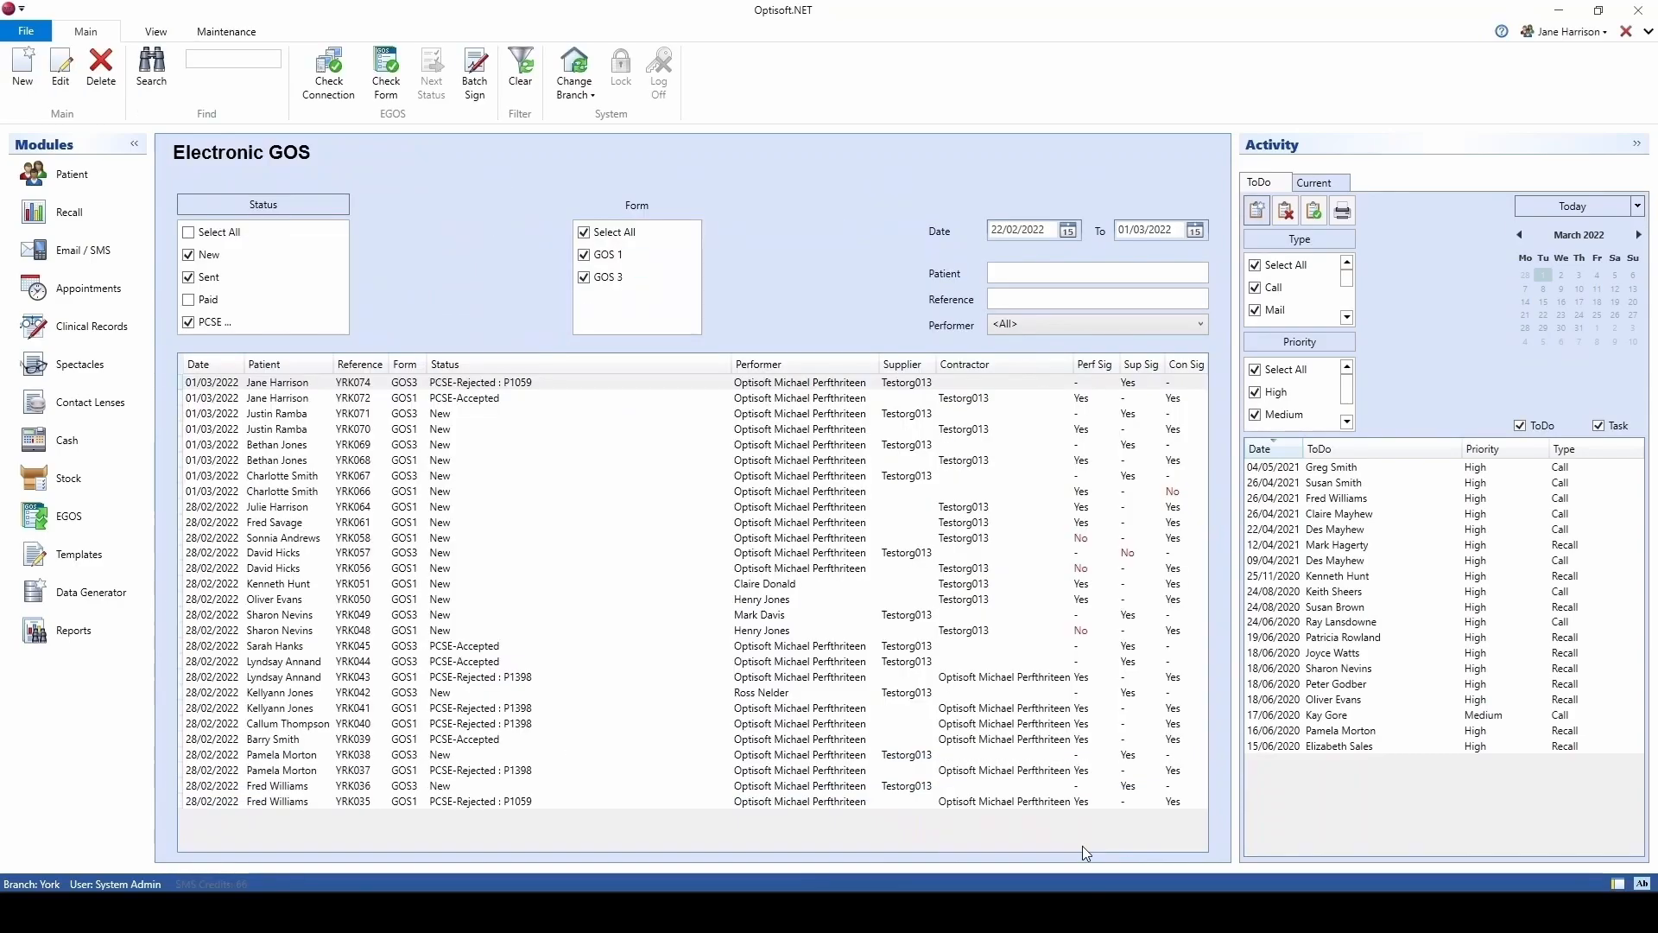
pyautogui.rightClick(477, 386)
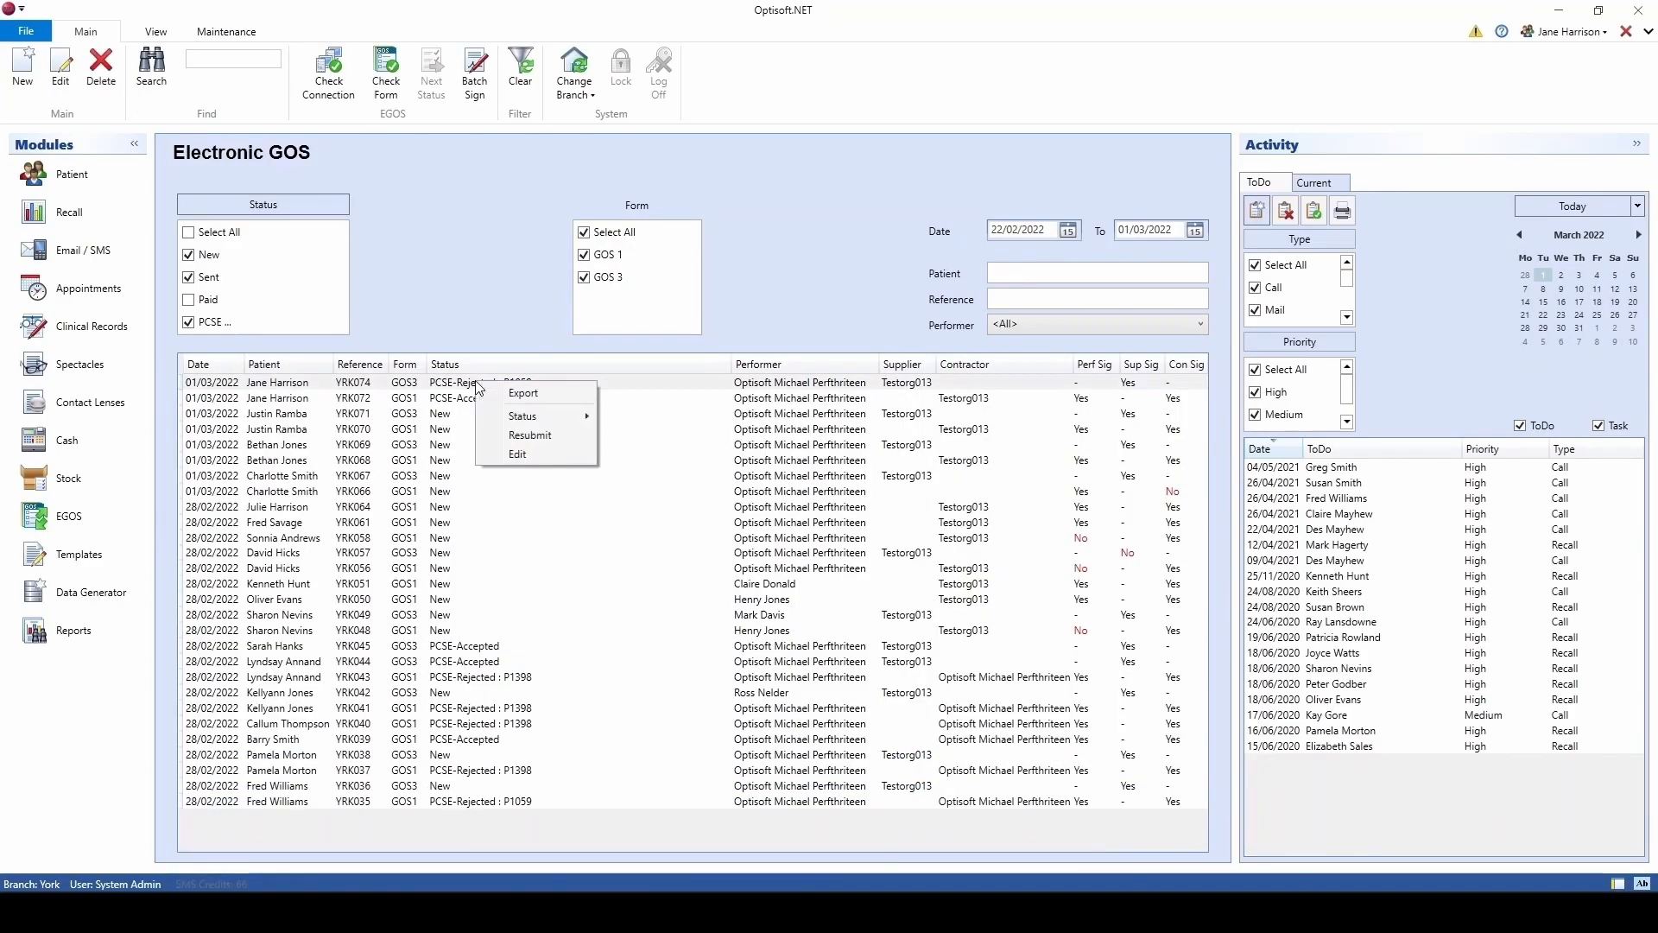
pyautogui.click(562, 435)
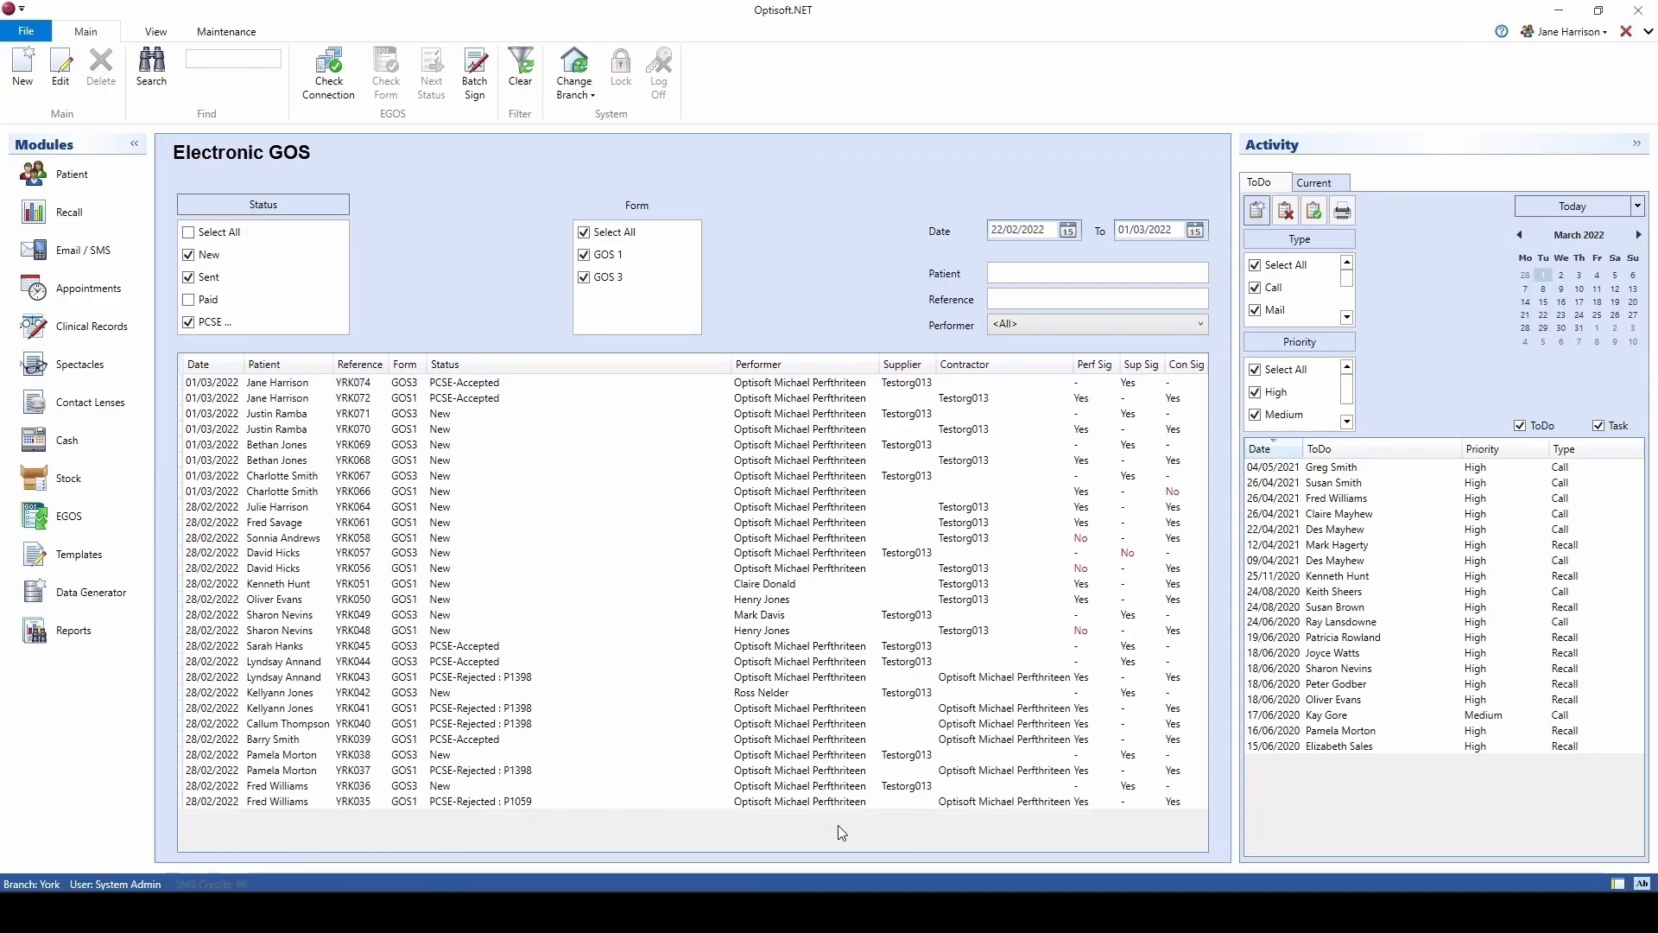
# Step: Change the status of the accepted GOS1 and GOS3 claims to Paid
pyautogui.rightClick(476, 405)
pyautogui.moveTo(525, 443)
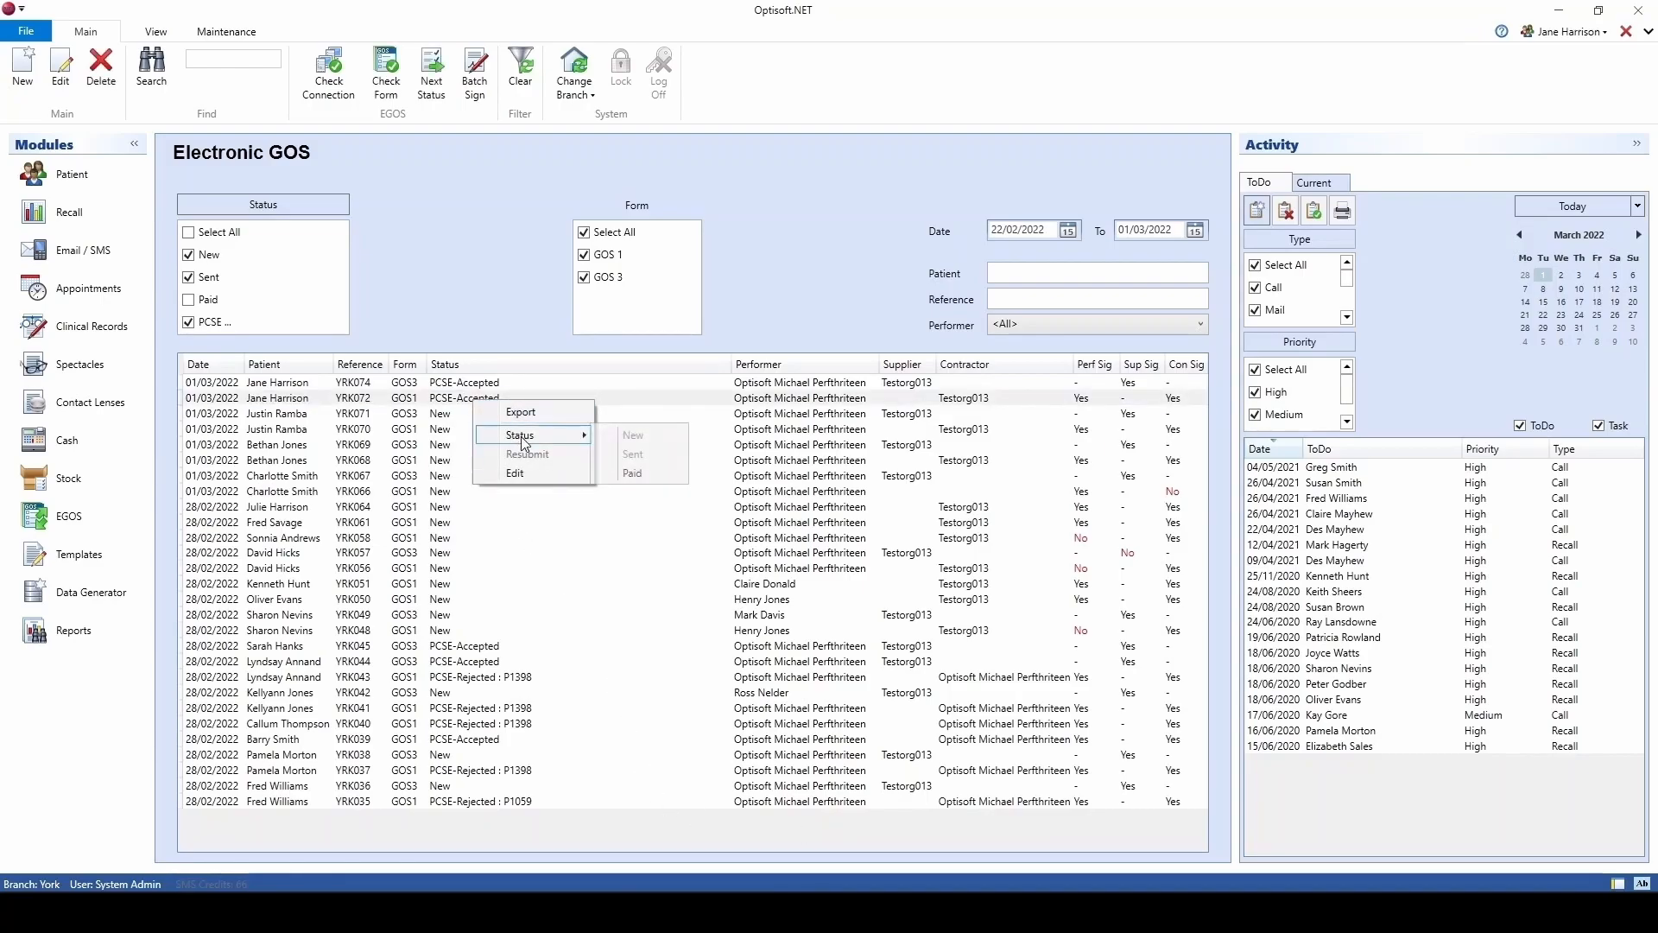
pyautogui.click(646, 474)
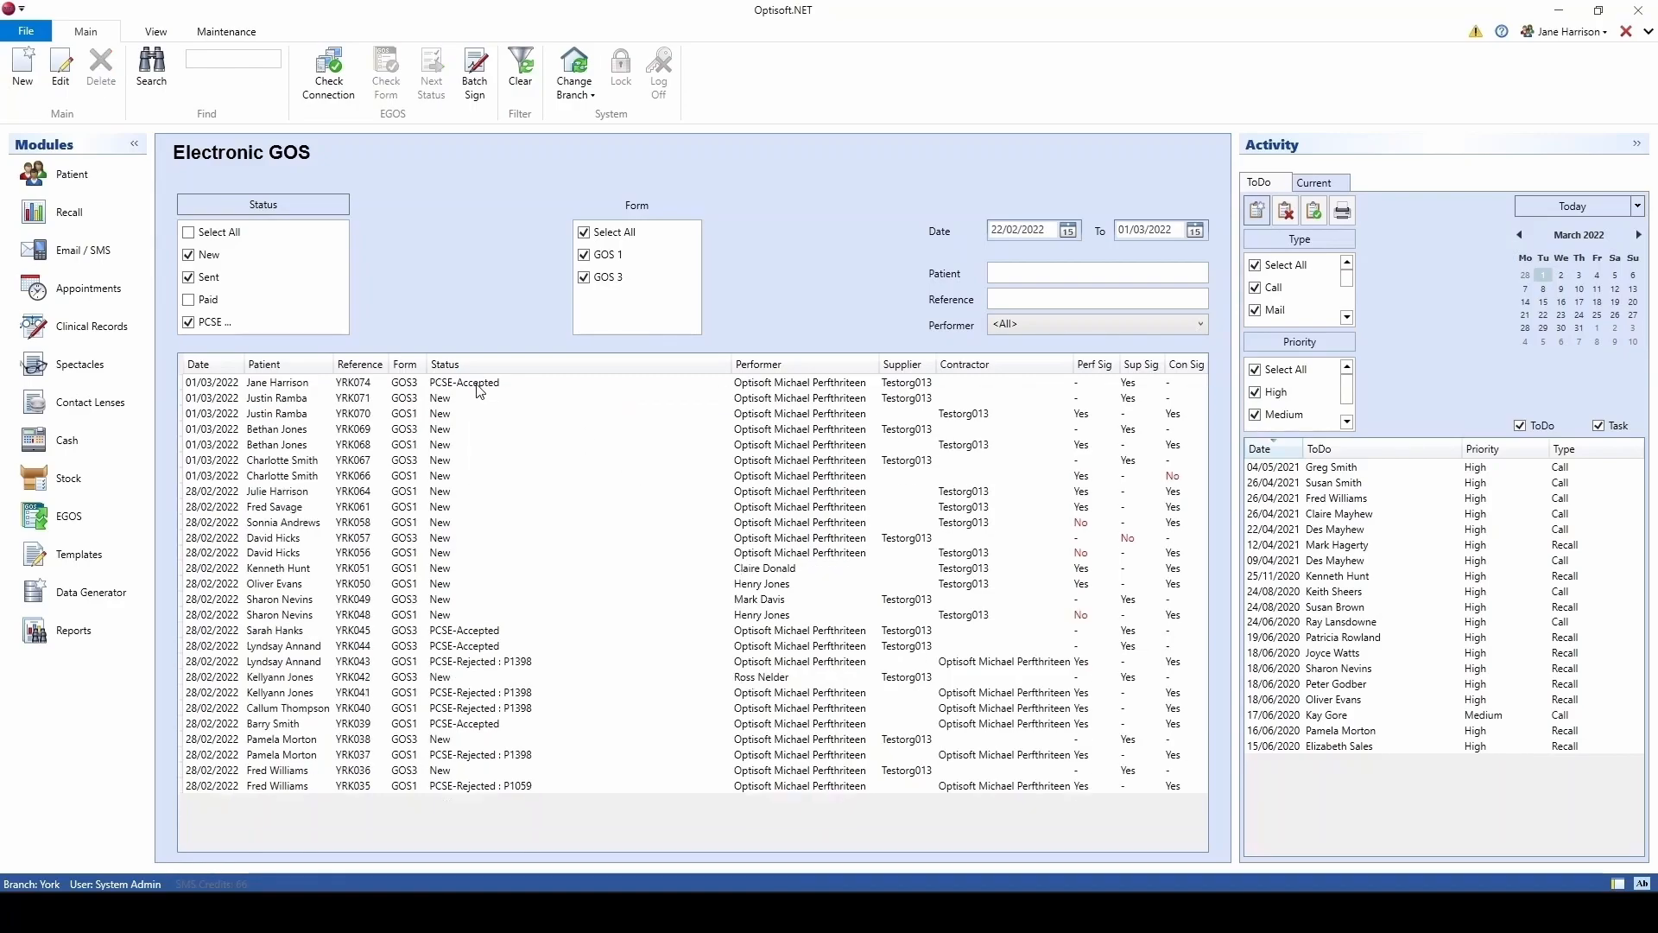
pyautogui.rightClick(480, 391)
pyautogui.moveTo(524, 422)
pyautogui.click(646, 458)
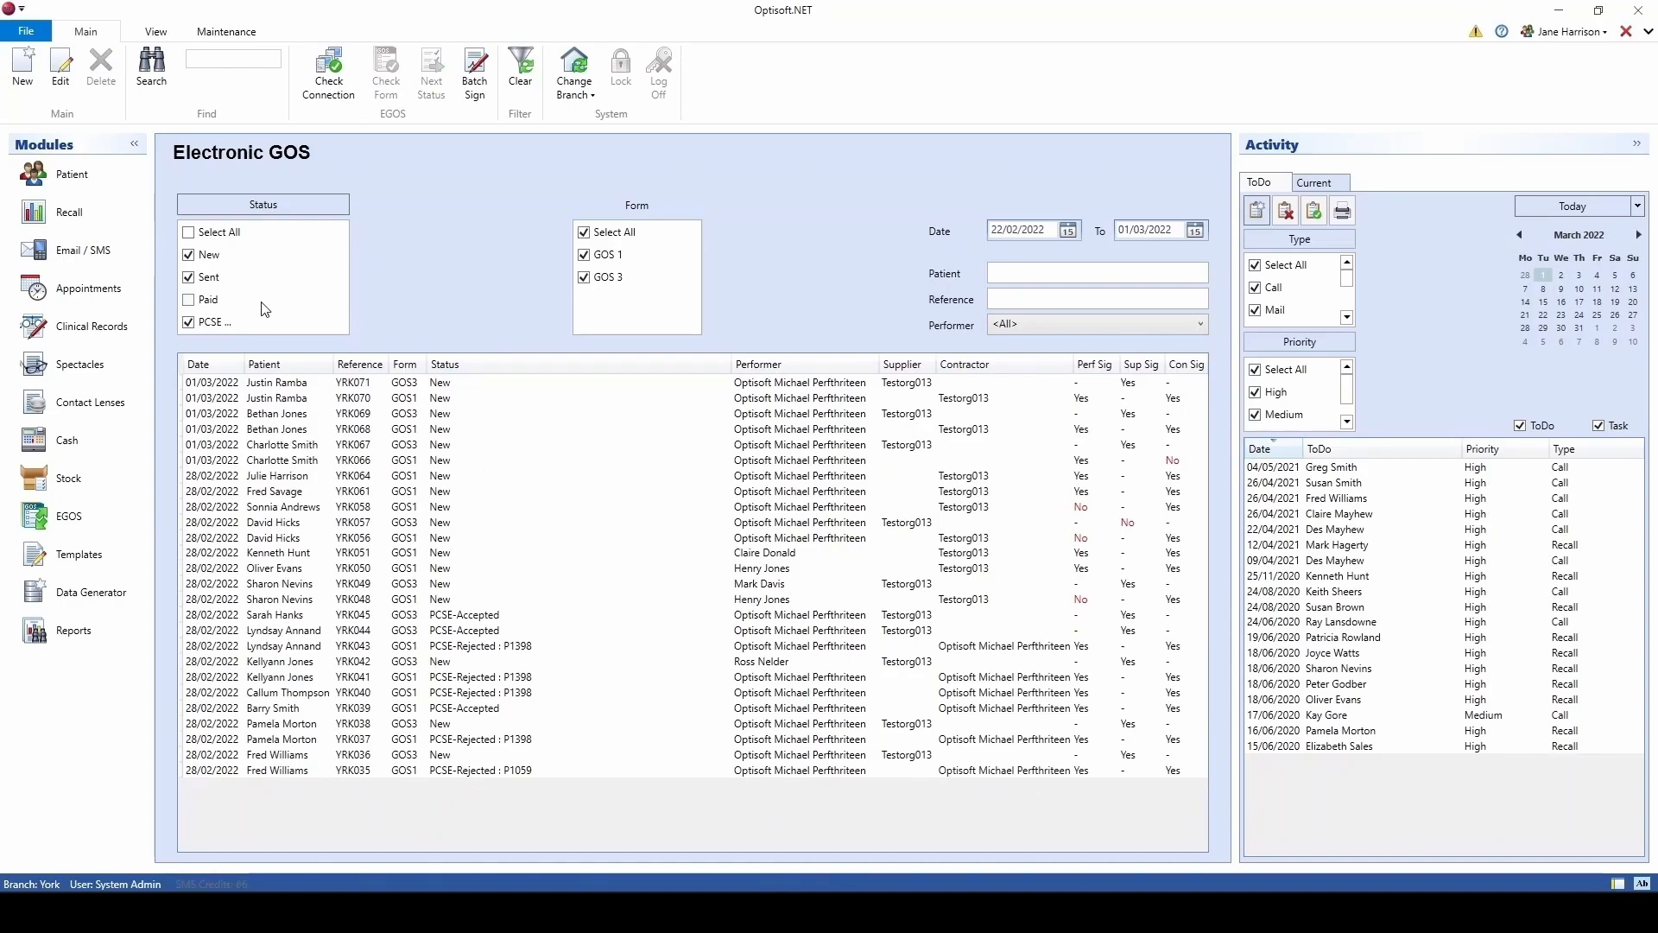
# Step: Include Paid claims in the Status filter and view the patient's eGOS claims
pyautogui.click(201, 306)
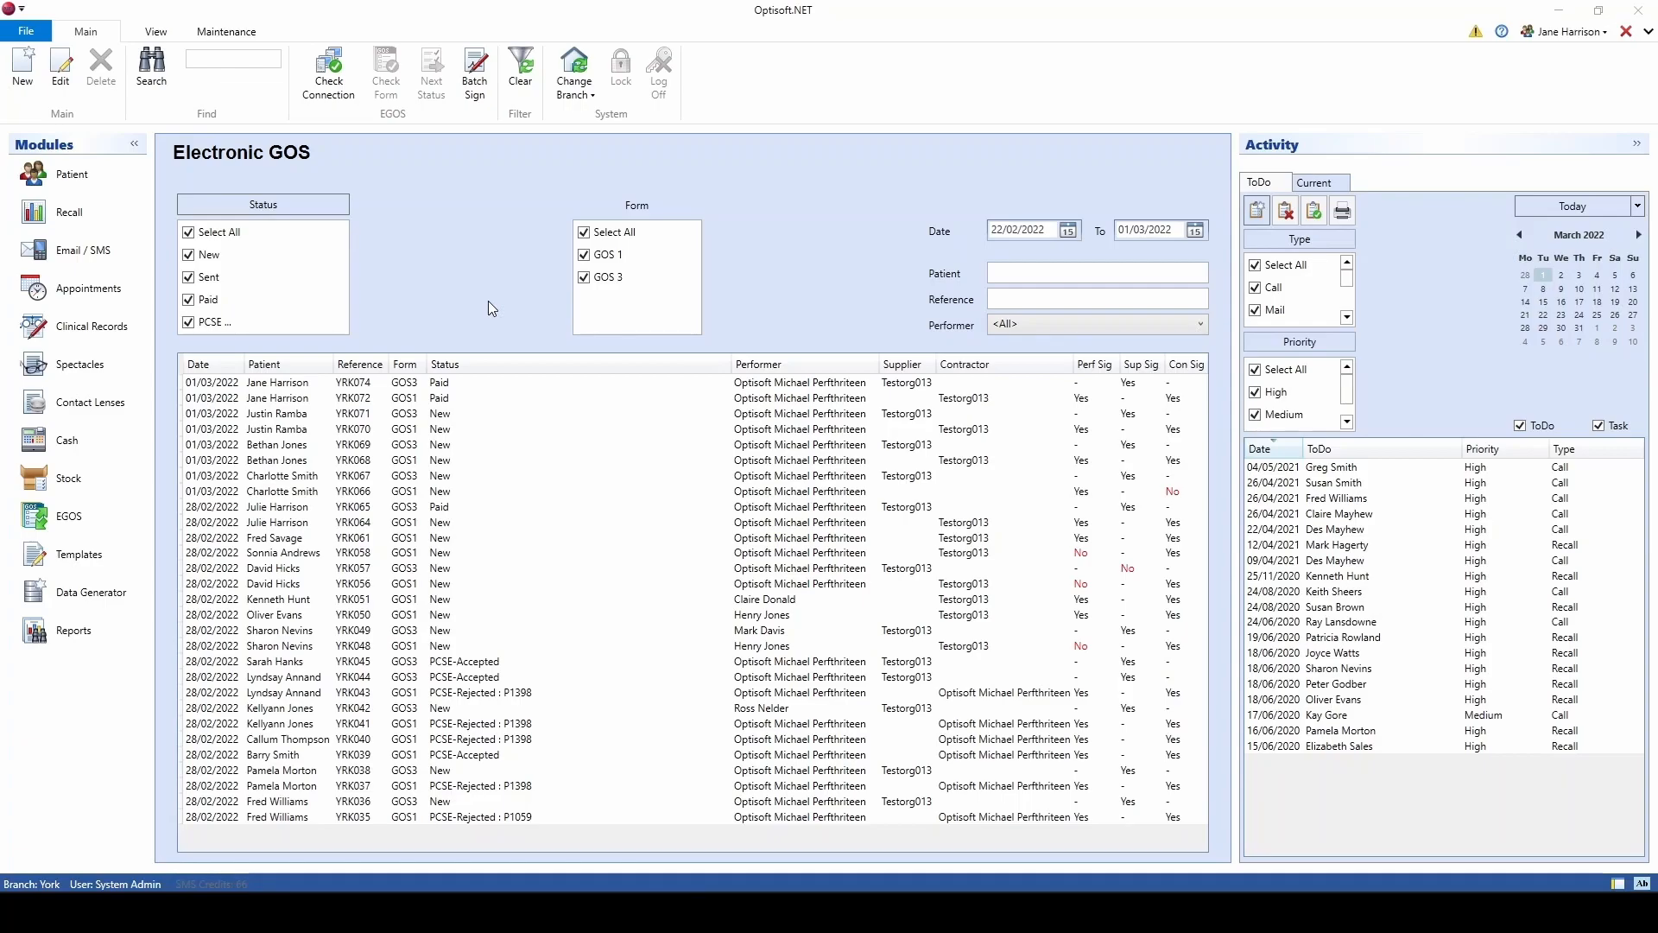
pyautogui.click(102, 179)
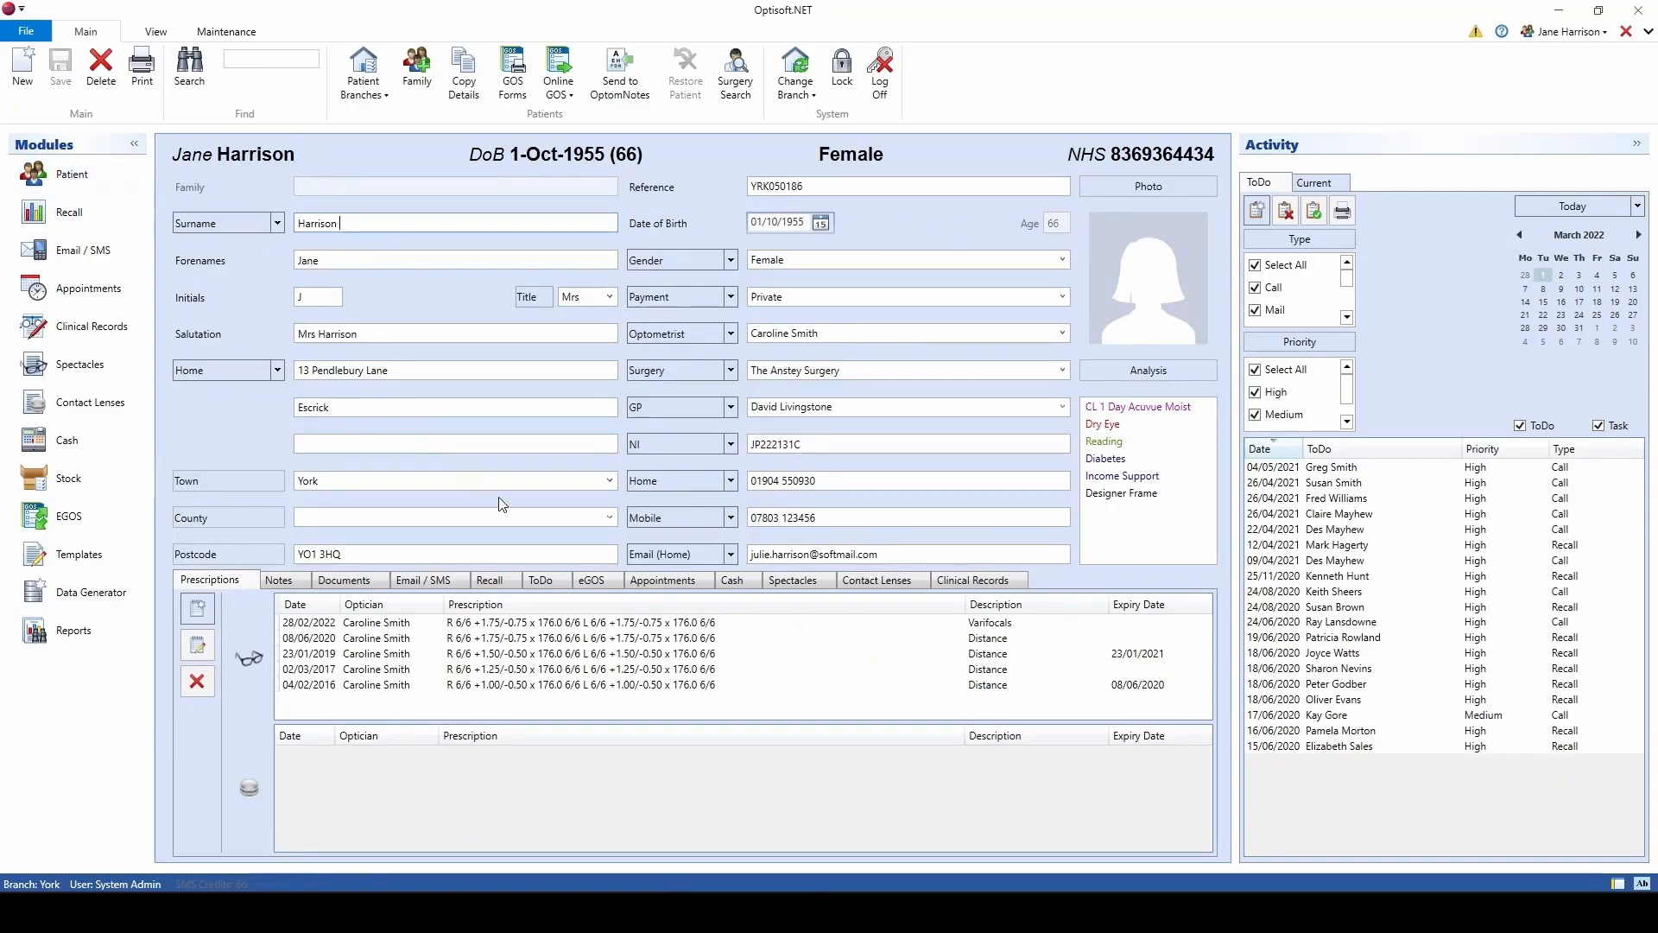
pyautogui.click(608, 584)
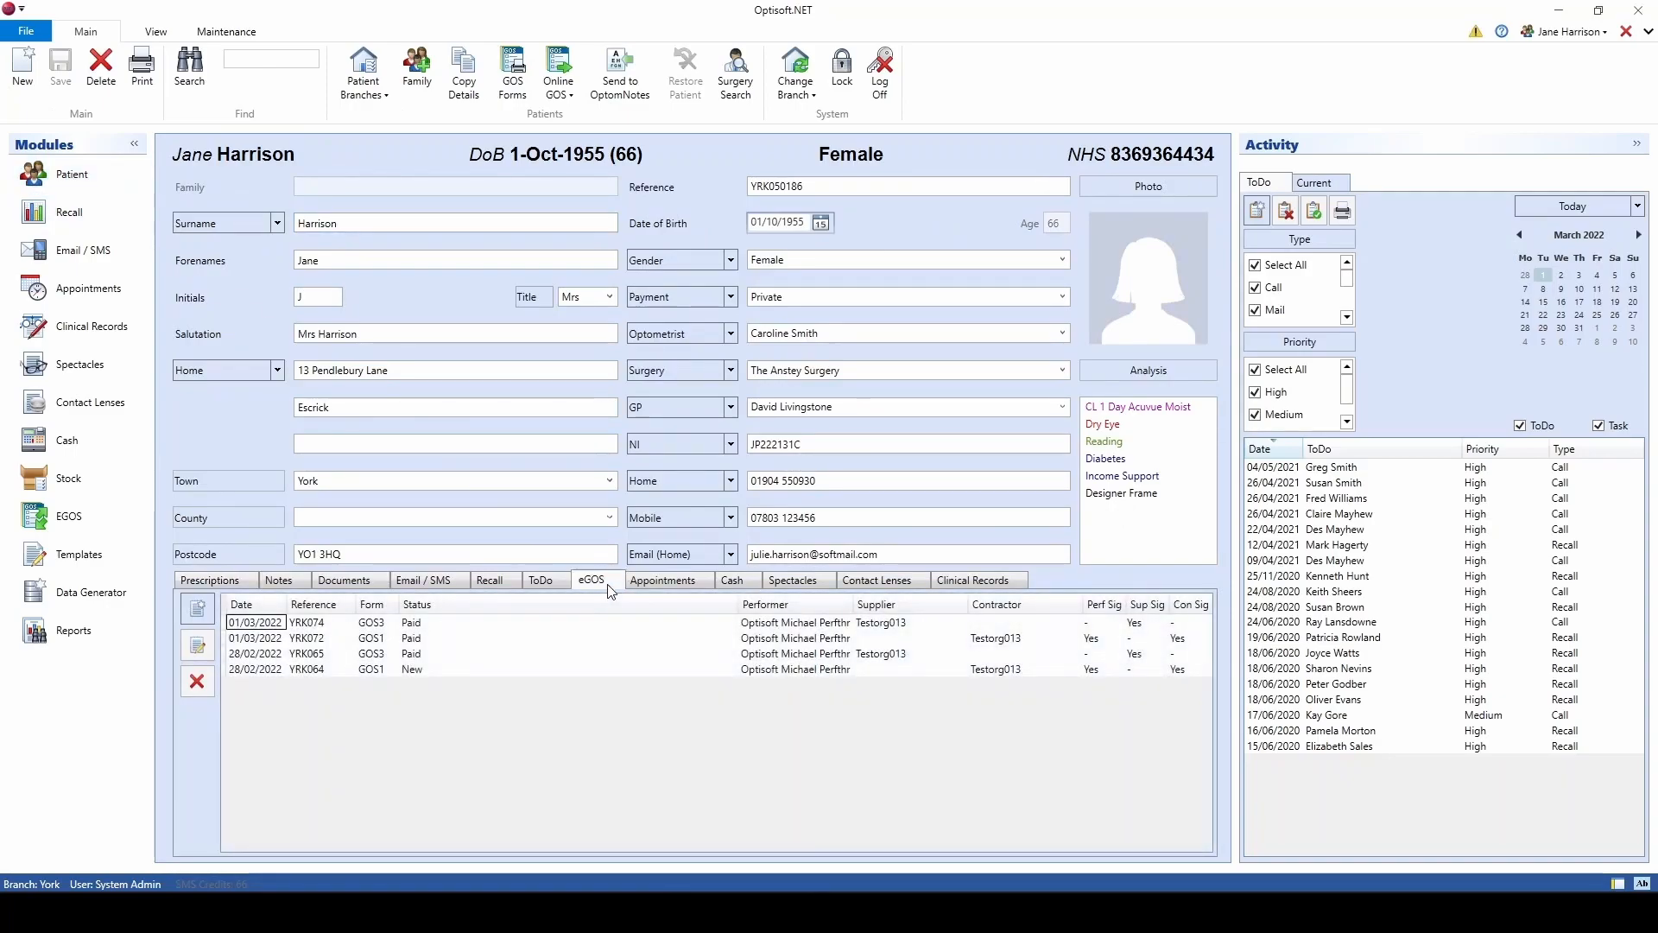